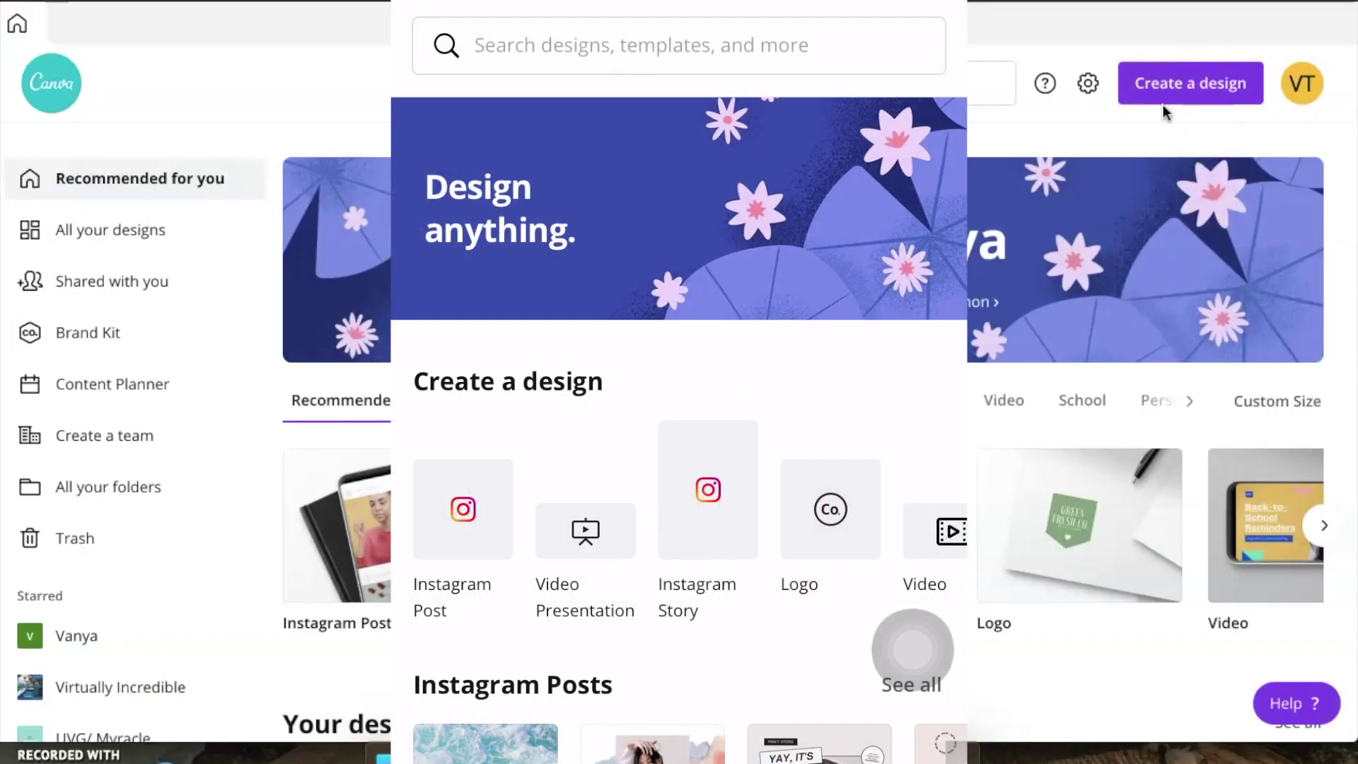
Browse the Instagram Story templates and the other template categories in the mobile view
left_click(709, 490)
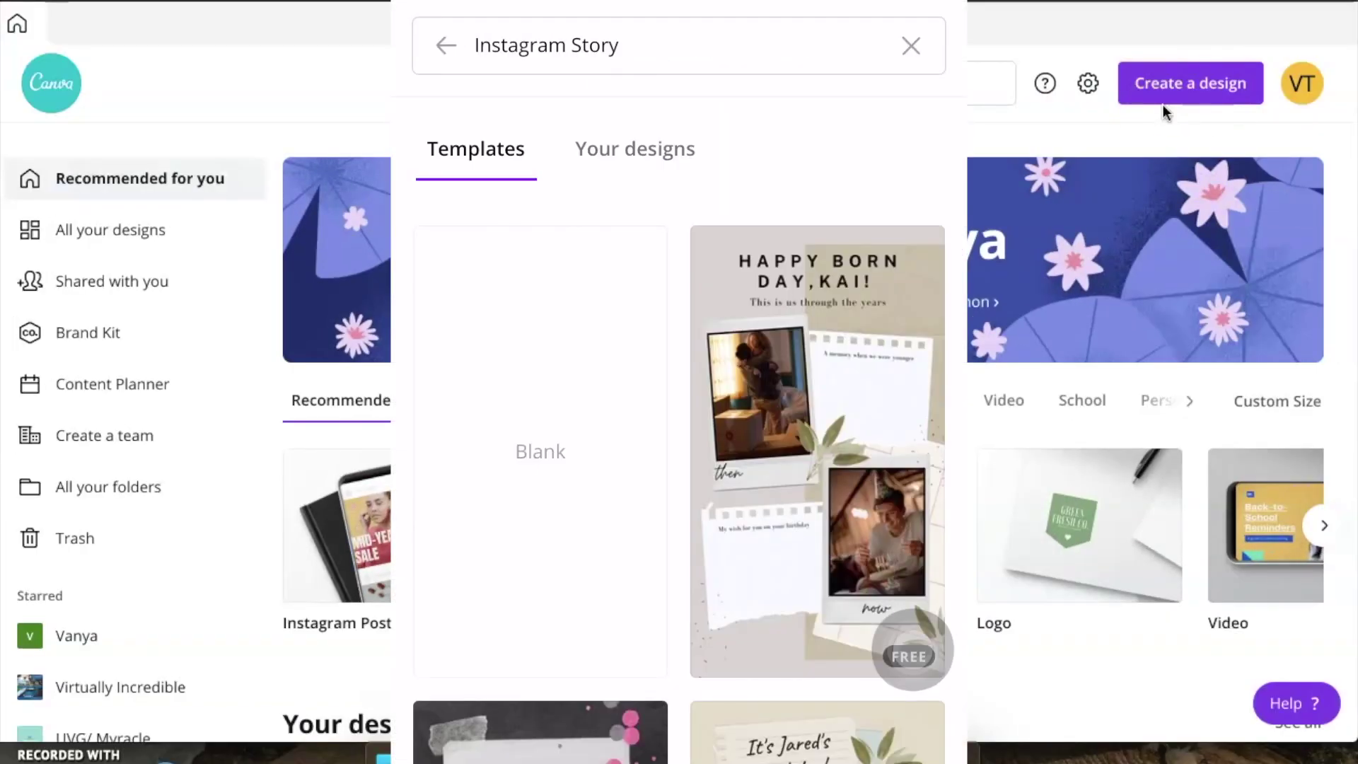
scroll(679, 425, "down", 10)
scroll(913, 650, "down", 15)
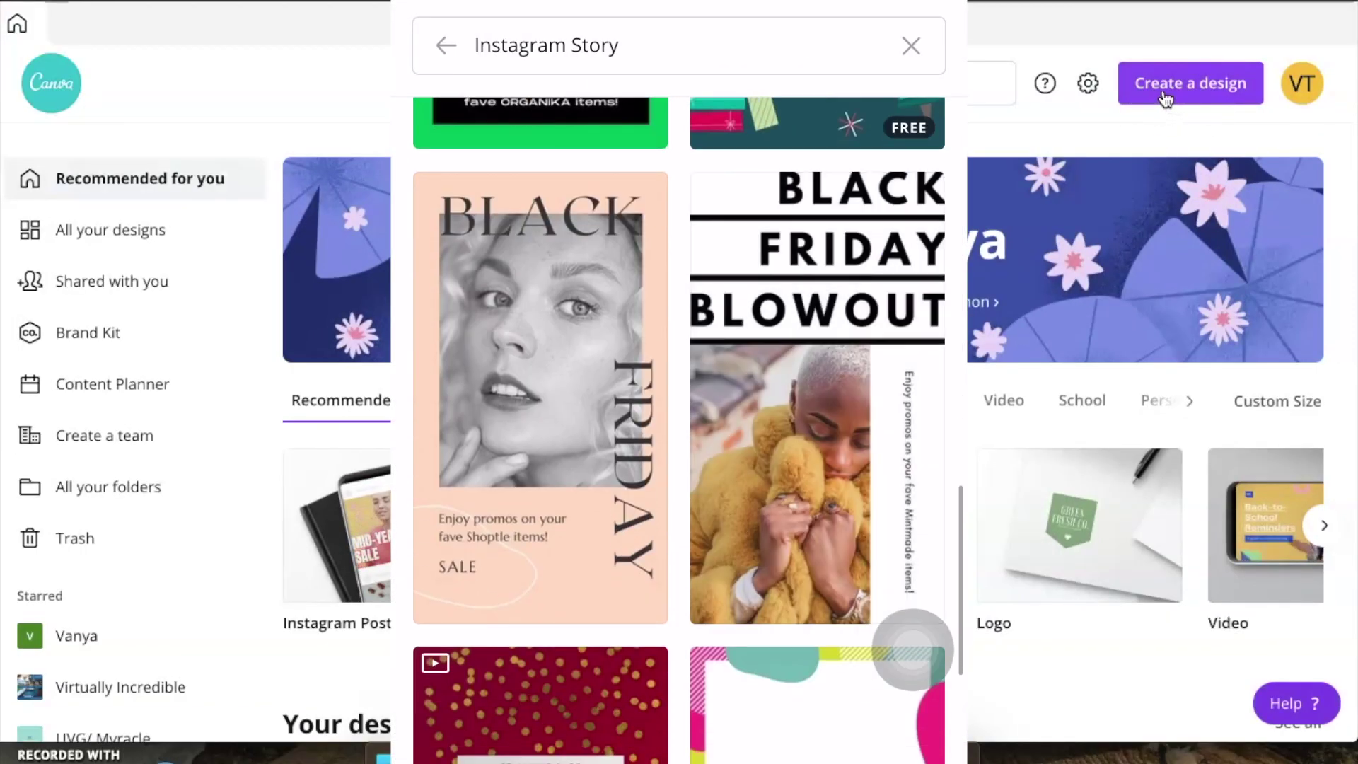
scroll(912, 649, "down", 8)
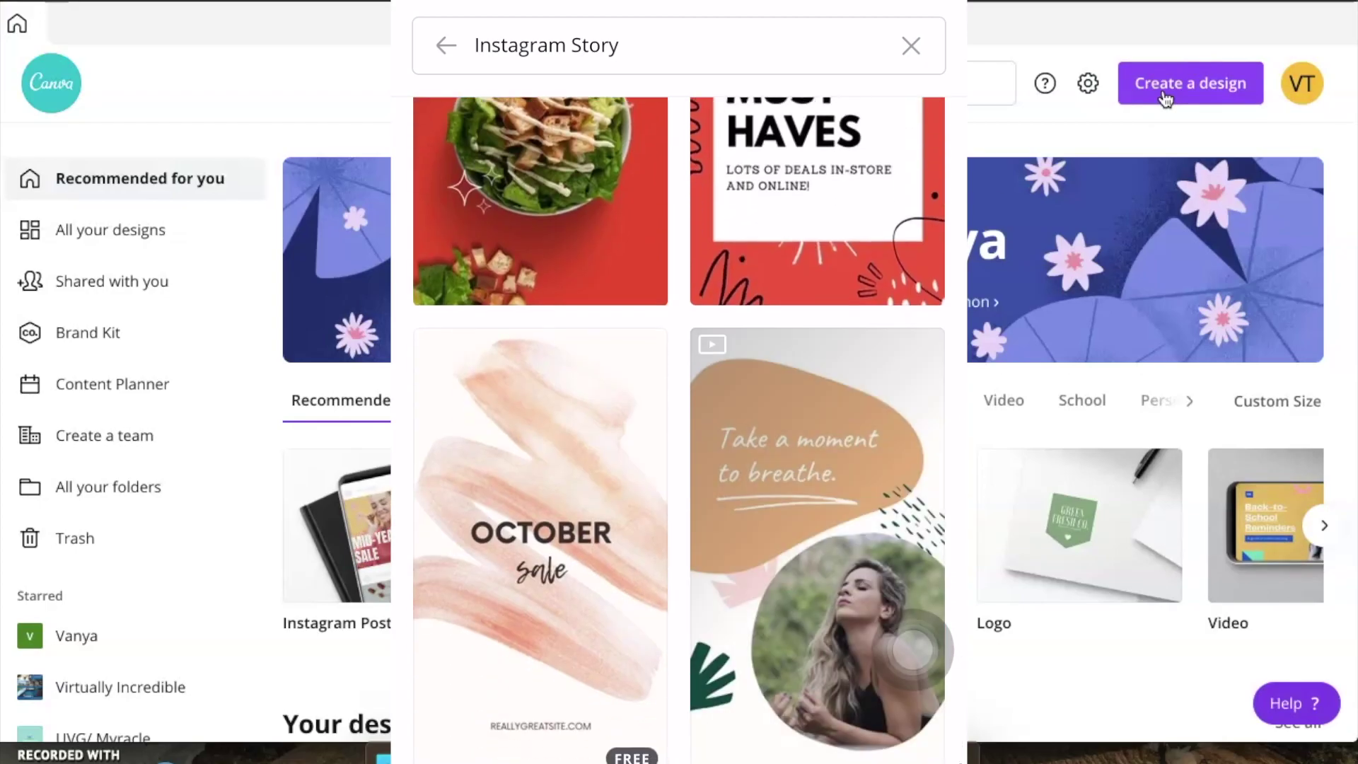
scroll(913, 650, "up", 5)
key("Escape")
scroll(913, 650, "down", 10)
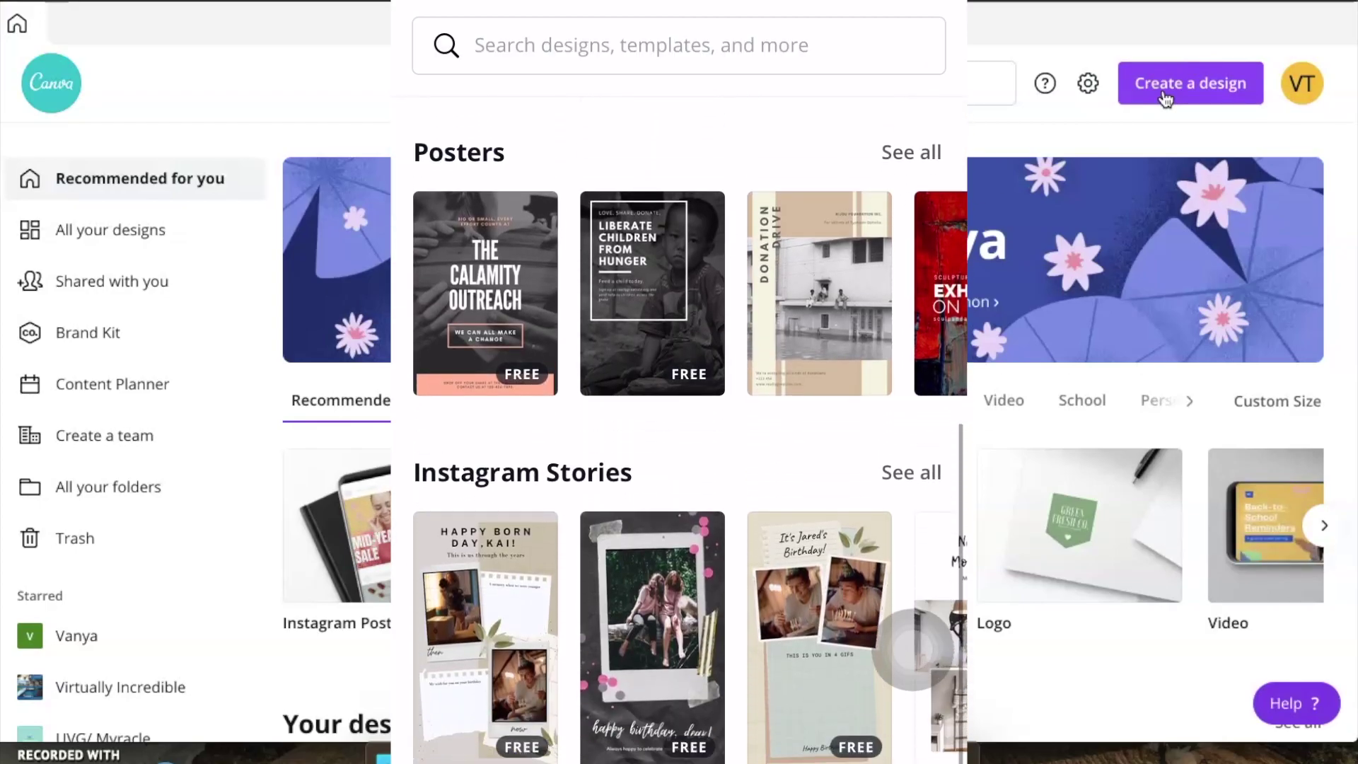
key("Escape")
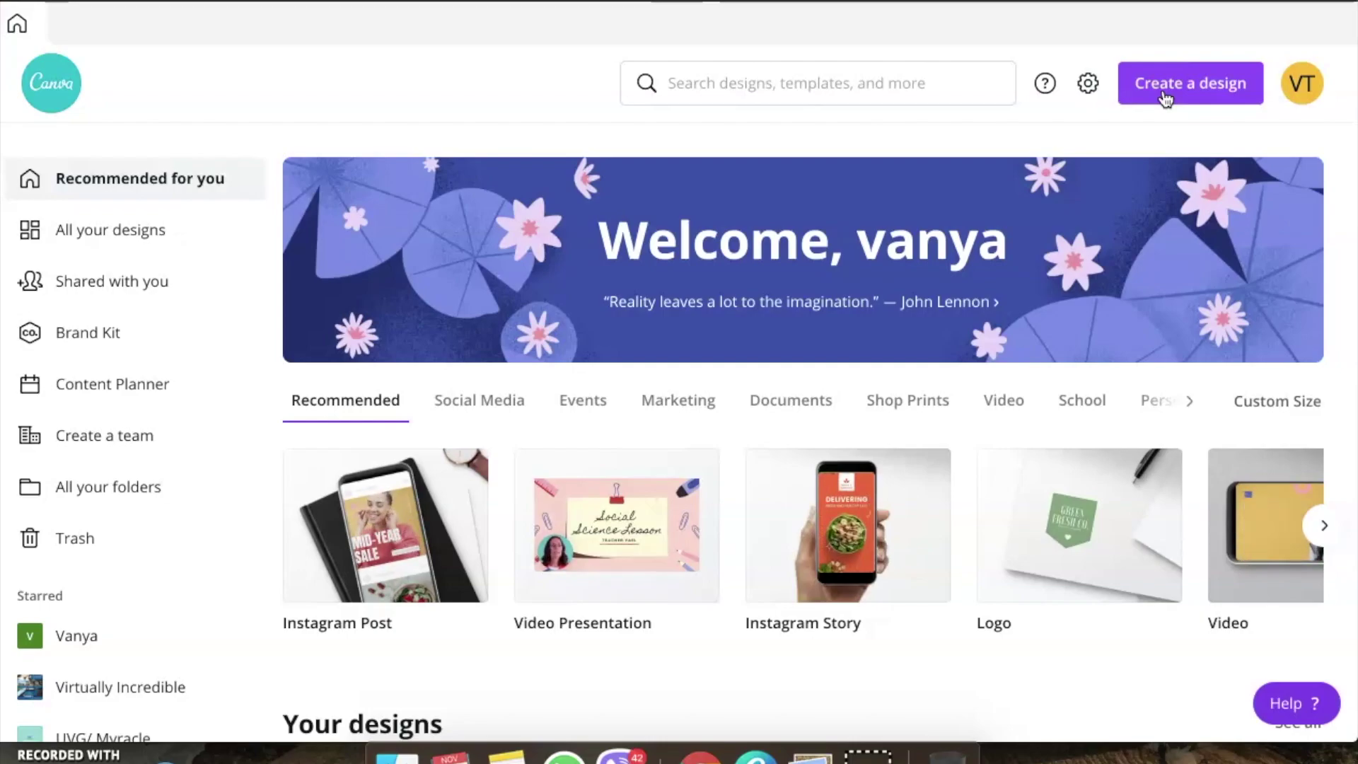
Create a new blank Instagram Post design at 1080 × 1080 px
left_click(1166, 99)
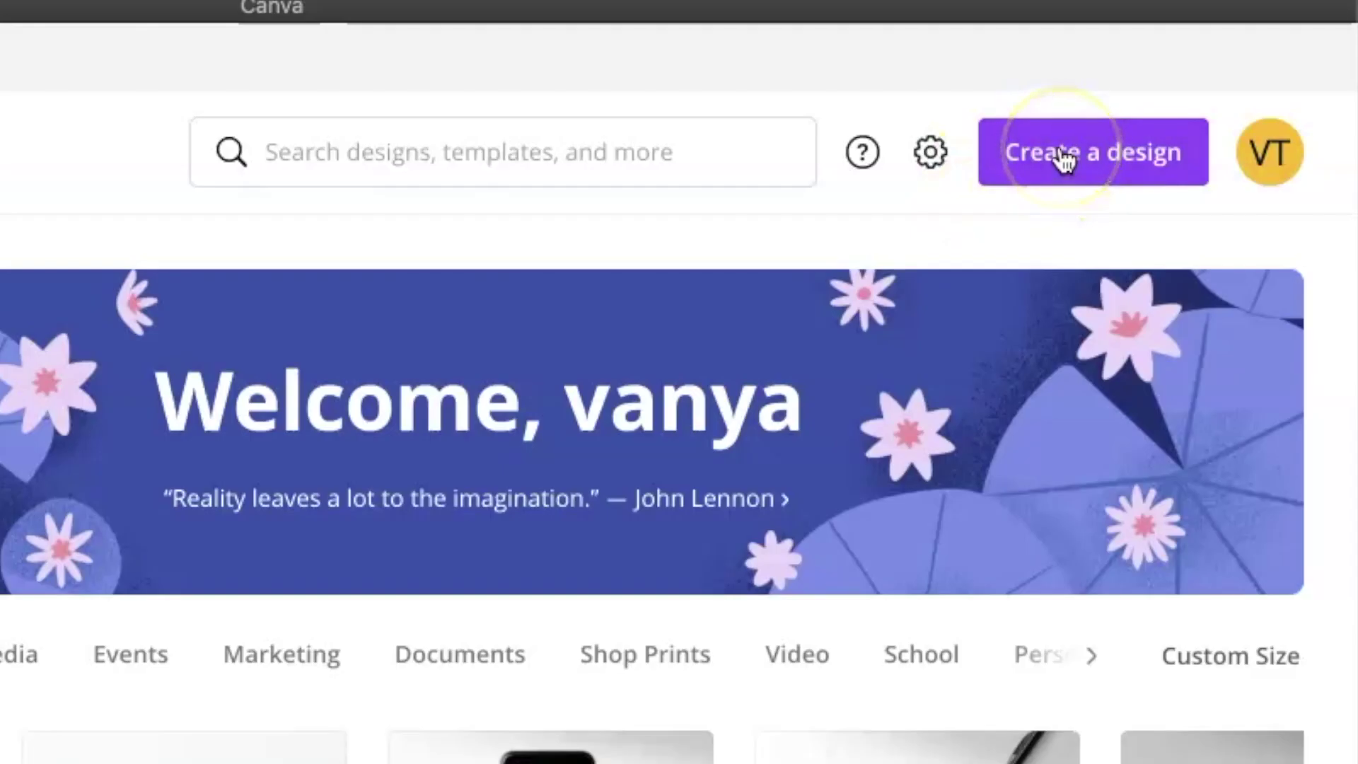
left_click(1064, 159)
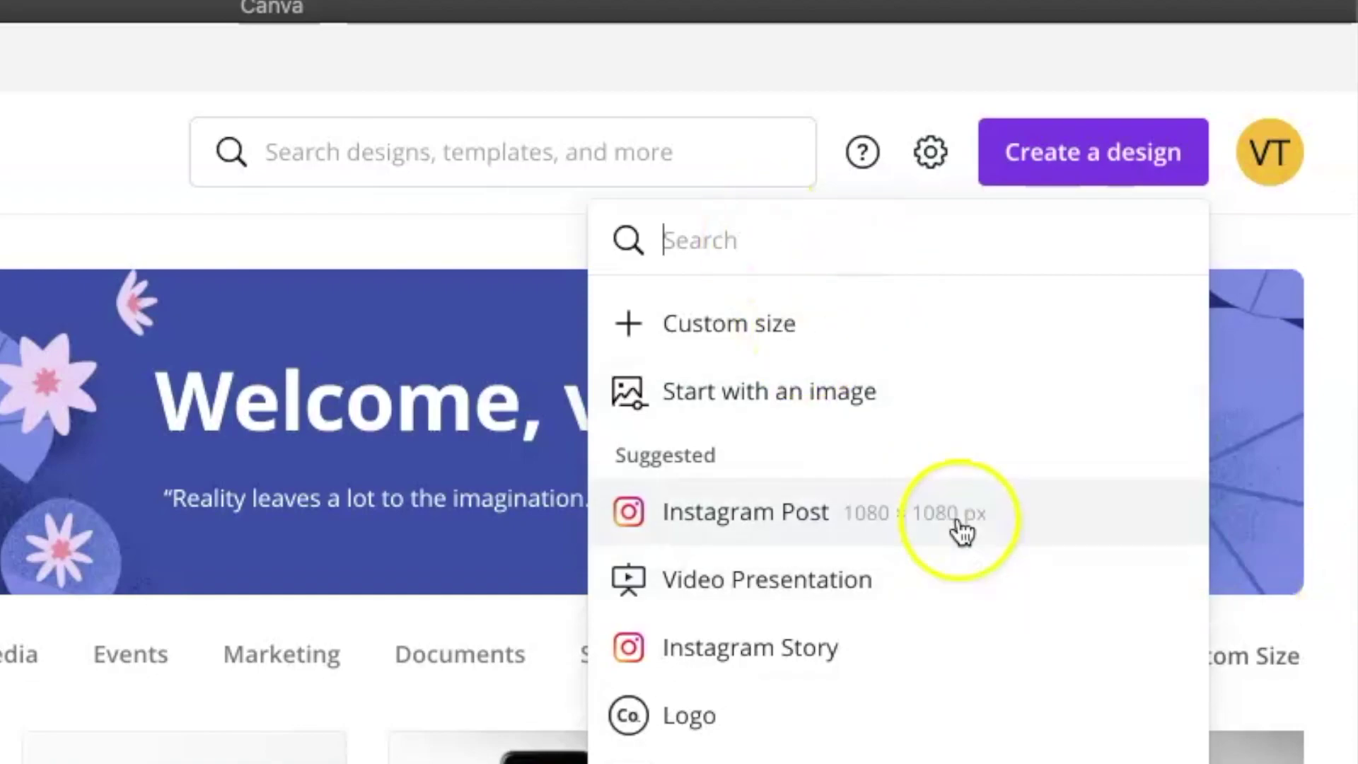
left_click(963, 530)
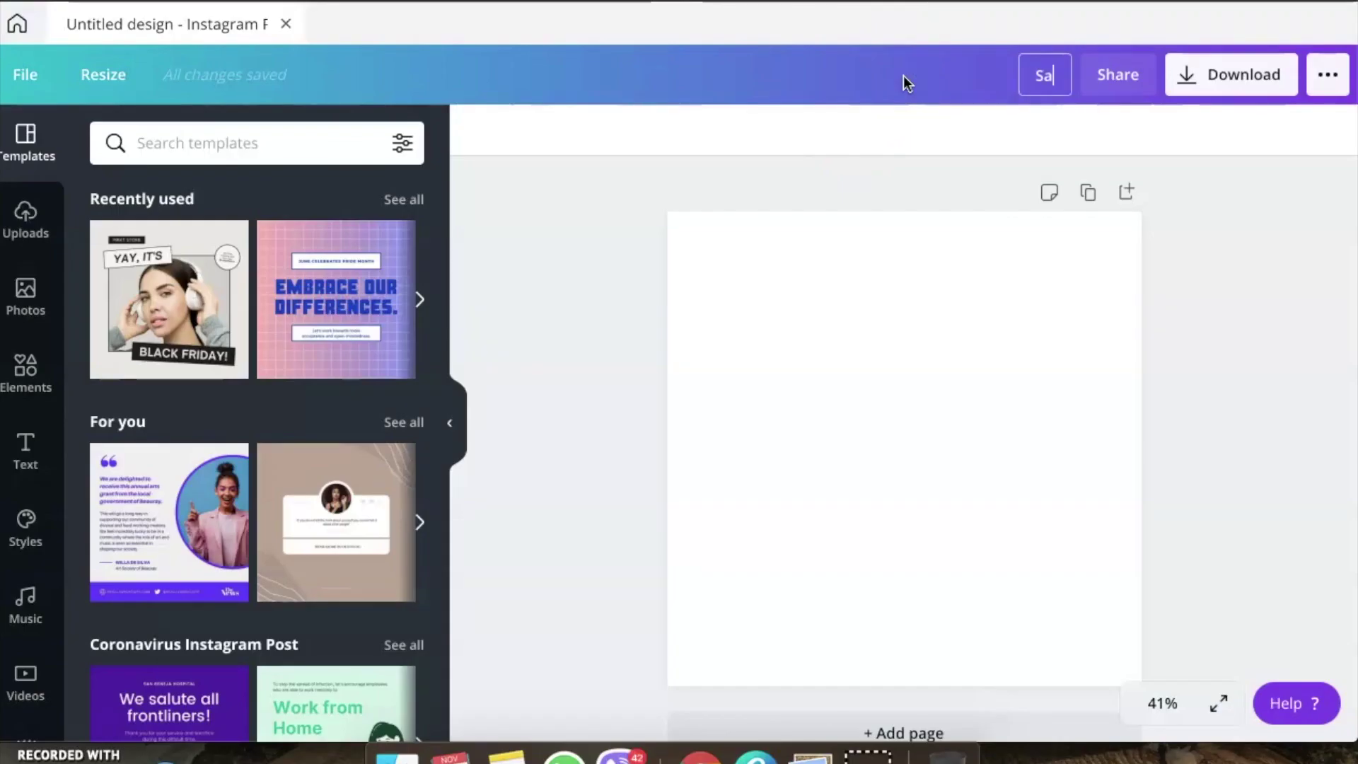
Name the untitled design "Sample Instagram Post"
type("Sample Instagr")
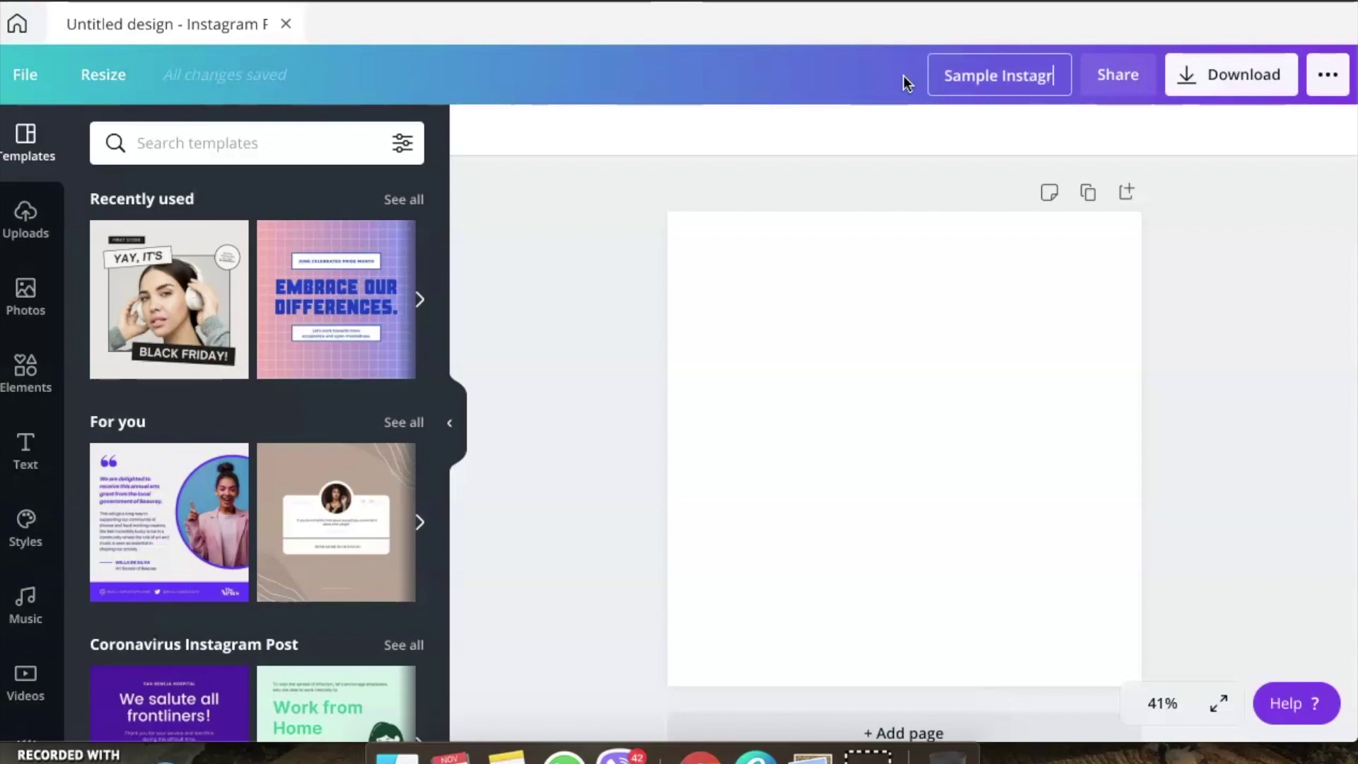
type("am Post")
left_click(567, 304)
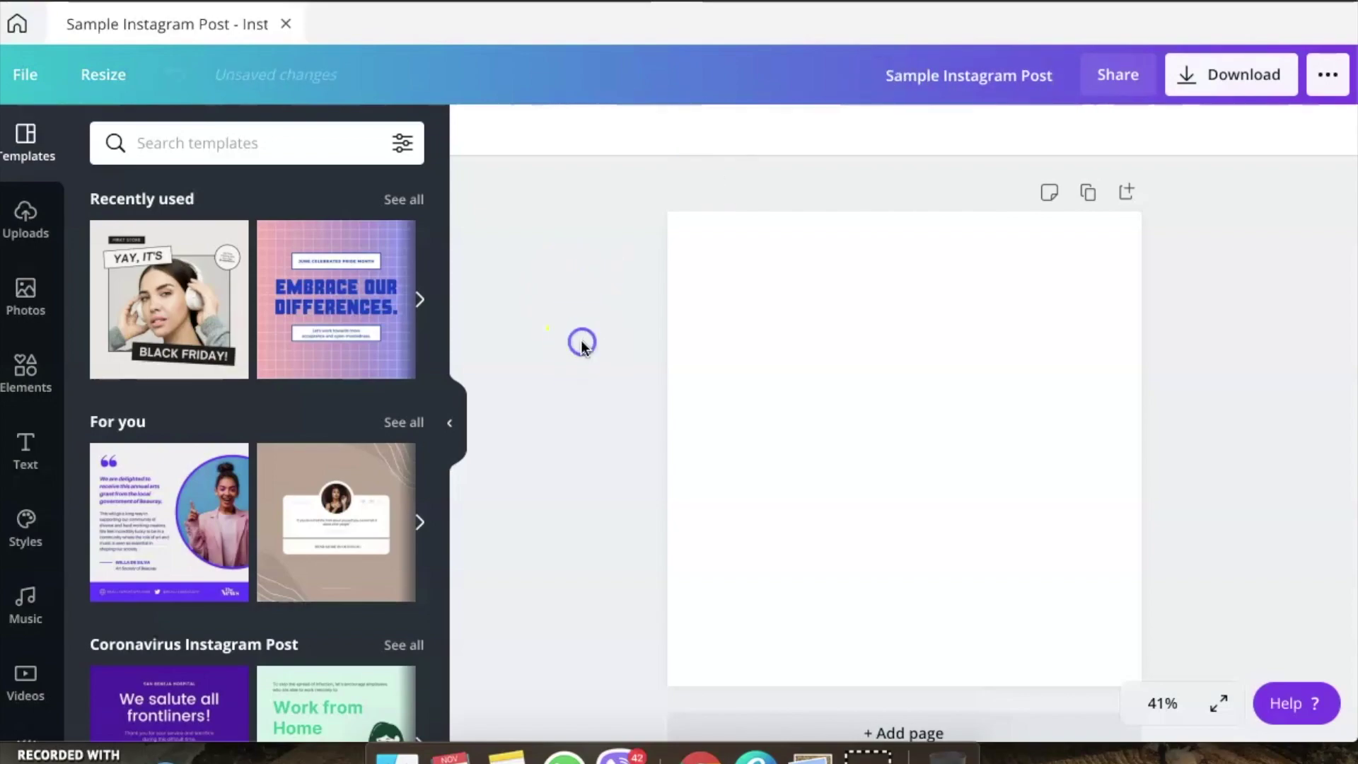
left_click(729, 497)
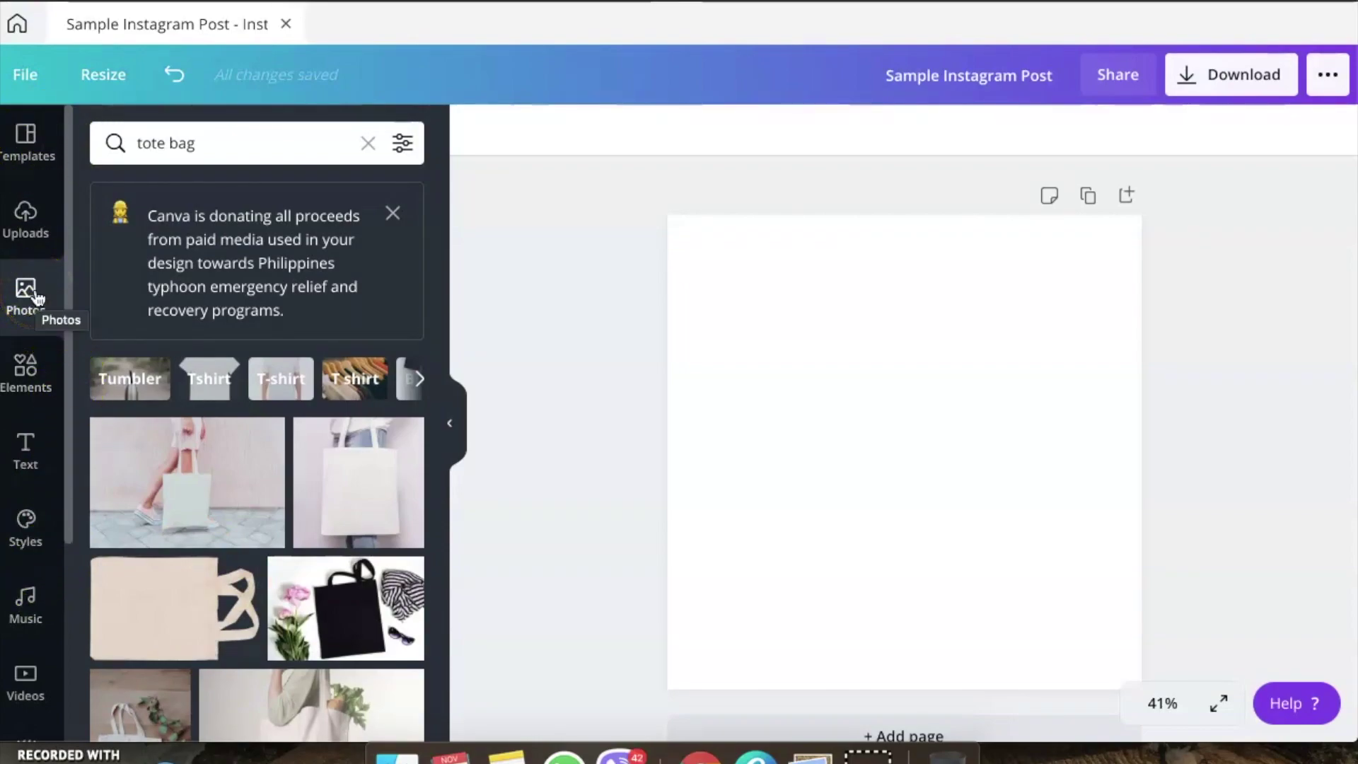
Search the photo library for "Tote bag"
scroll(176, 534, "down", 1)
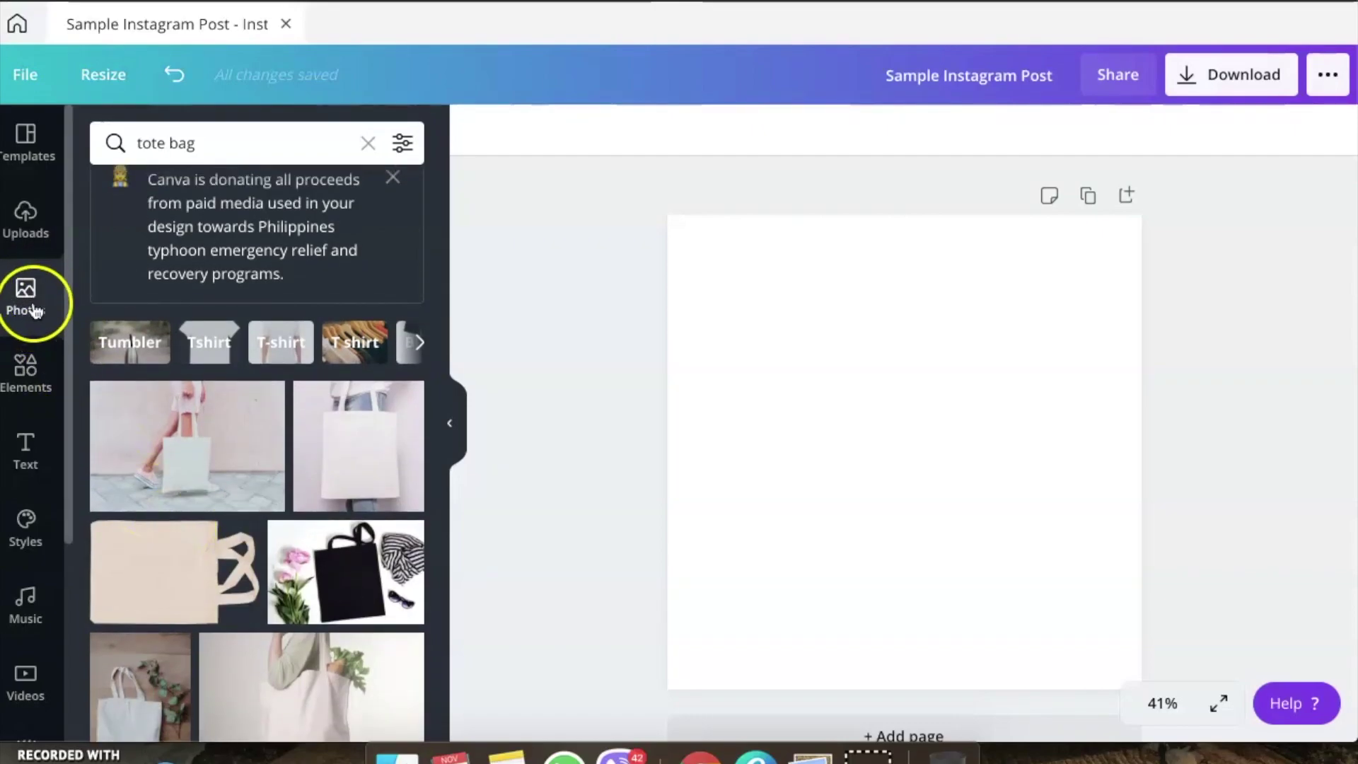
left_click(206, 137)
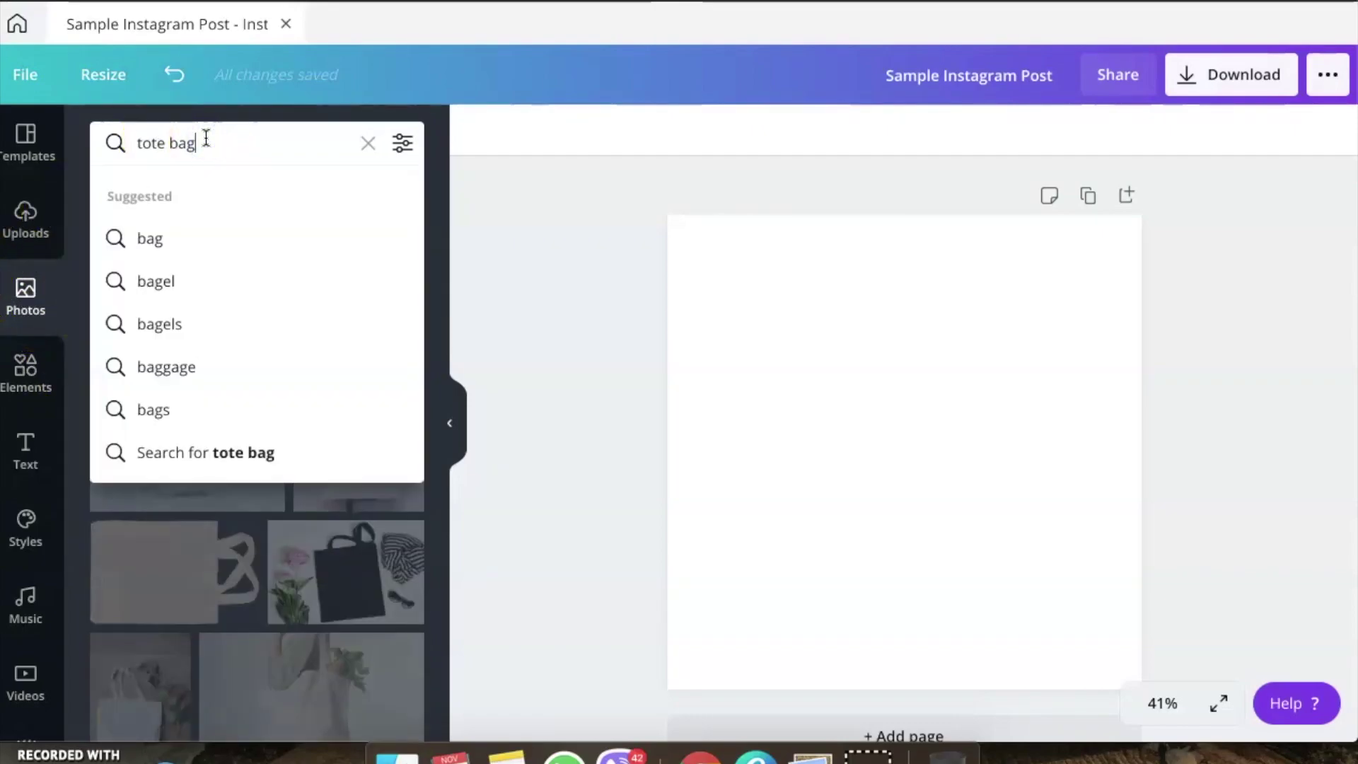
type("Tote ba")
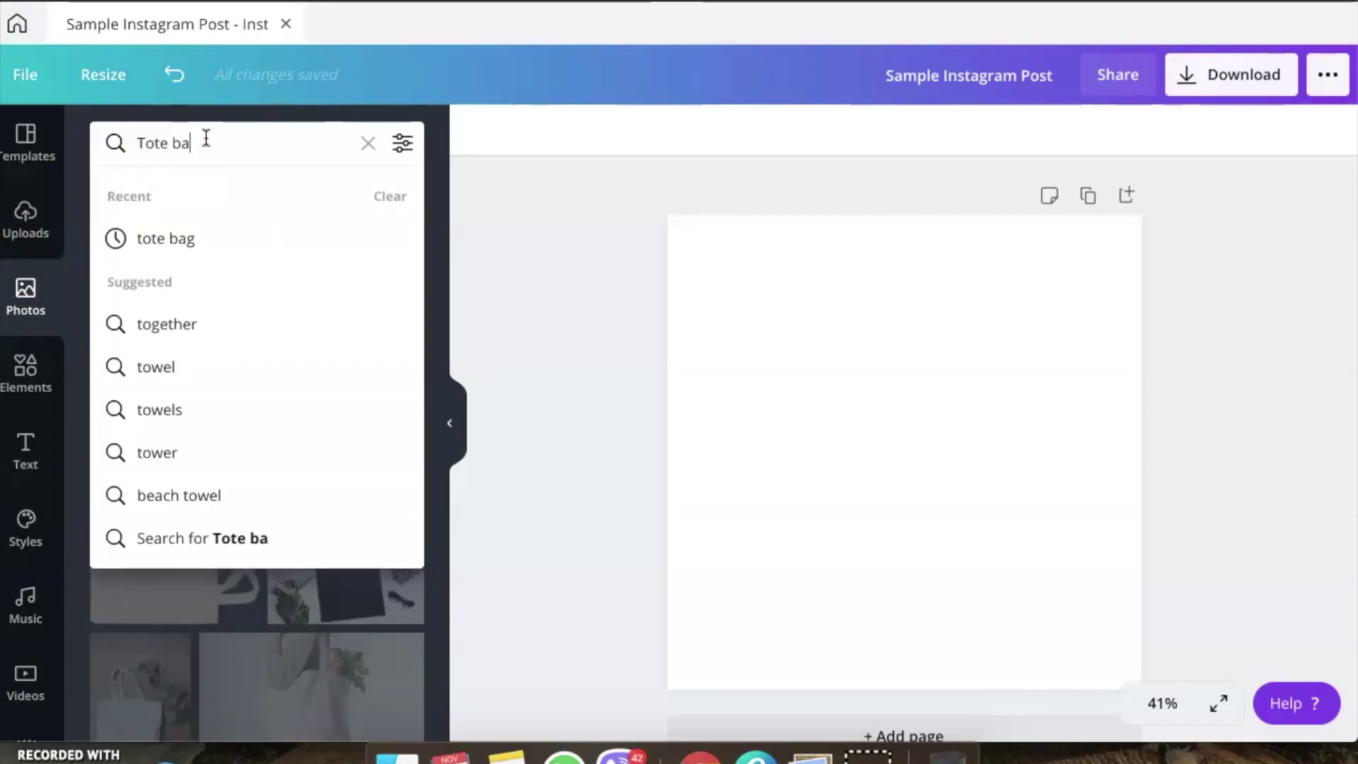
type("g")
key("Return")
scroll(342, 566, "down", 2)
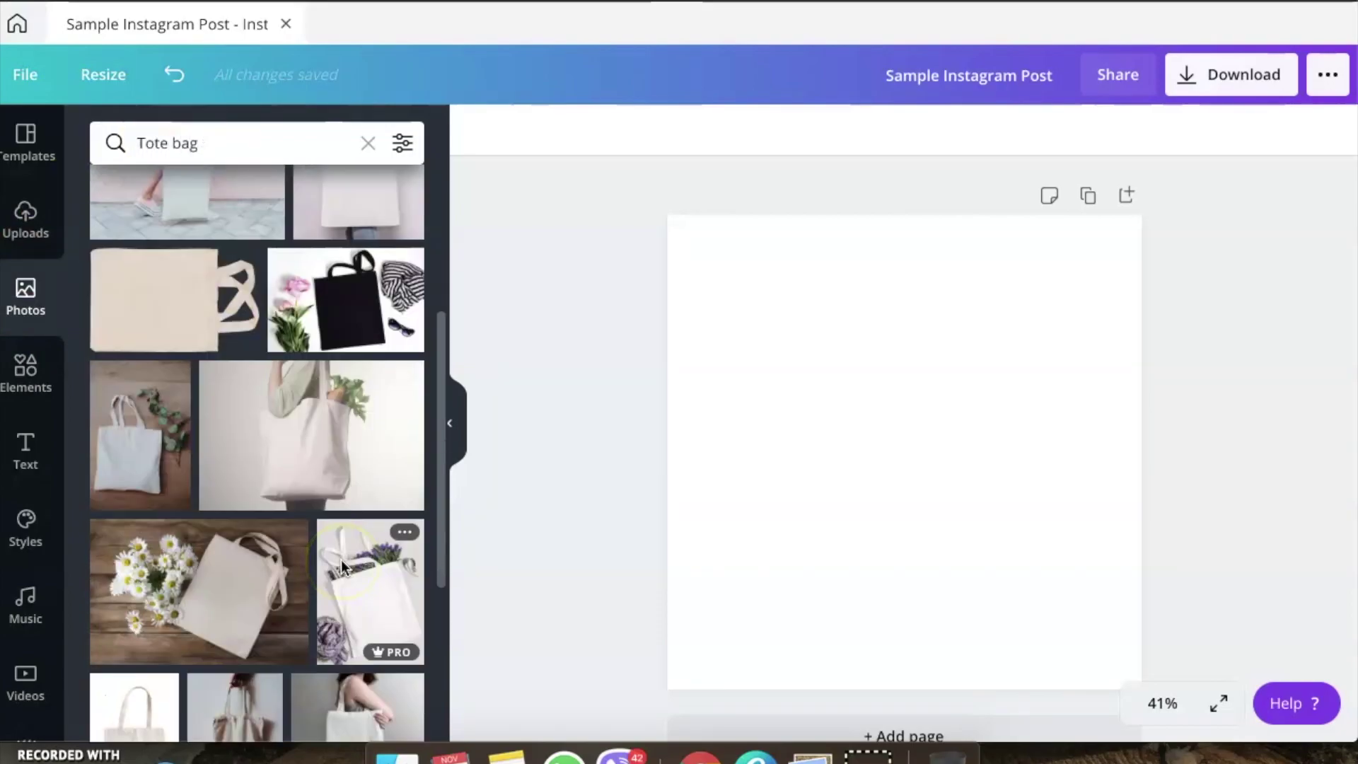
Add the photo of a white tote bag hanging on a chair beside a potted plant to the page
scroll(343, 566, "down", 7)
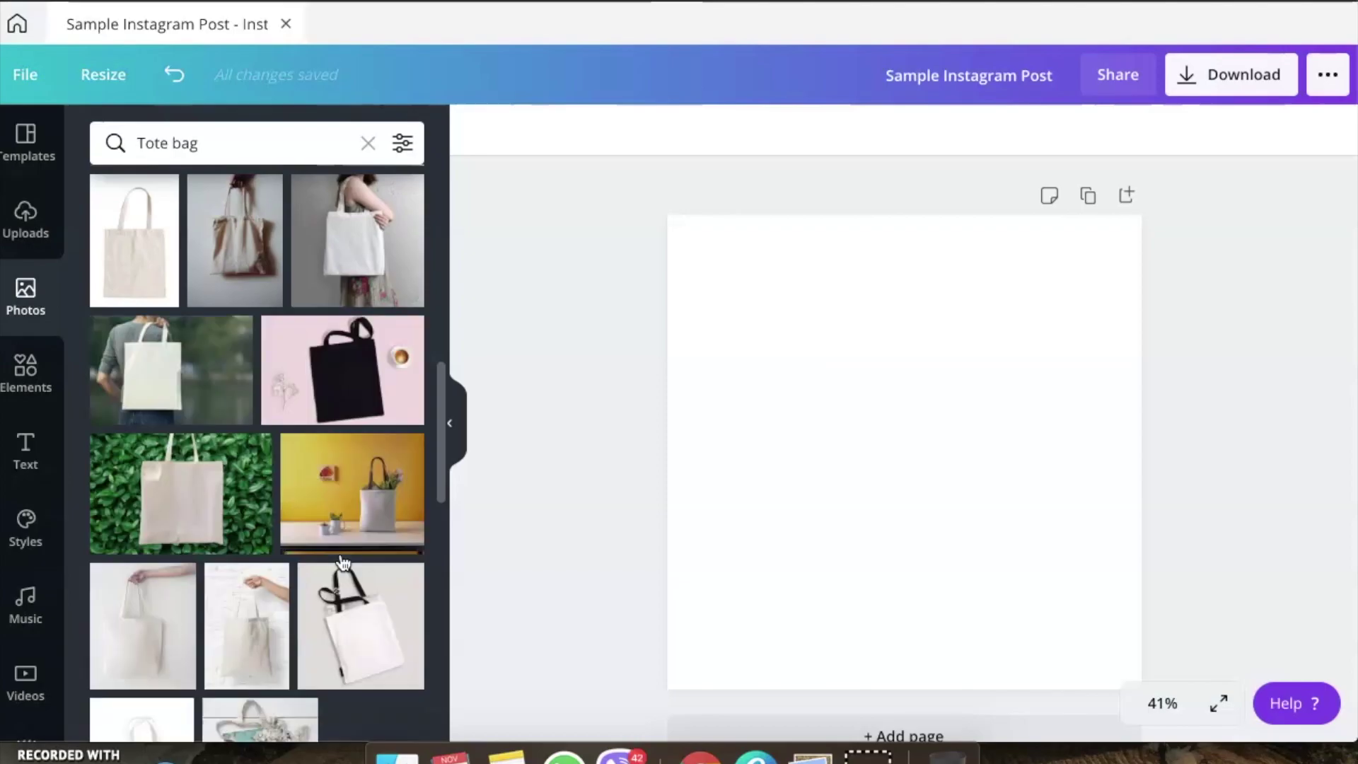
scroll(343, 562, "down", 2)
scroll(343, 563, "down", 2)
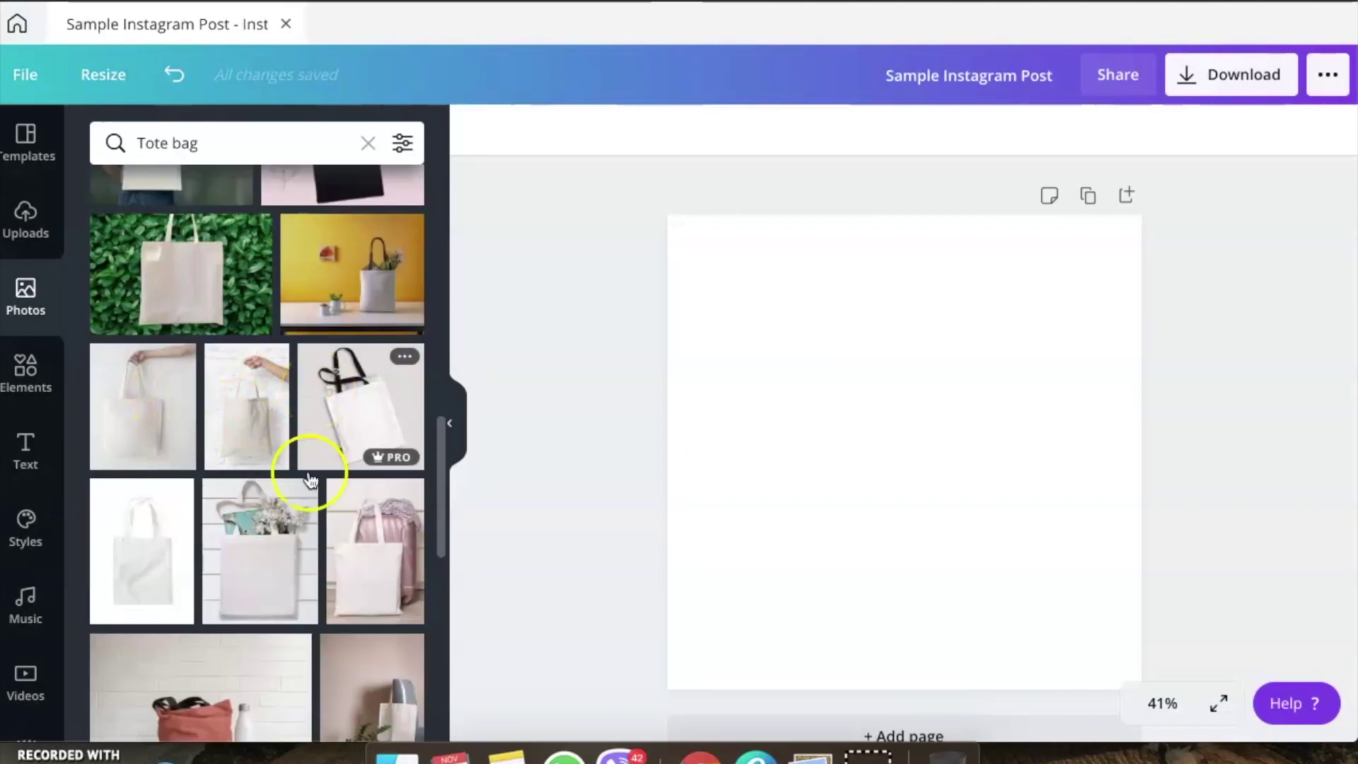
scroll(343, 532, "down", 4)
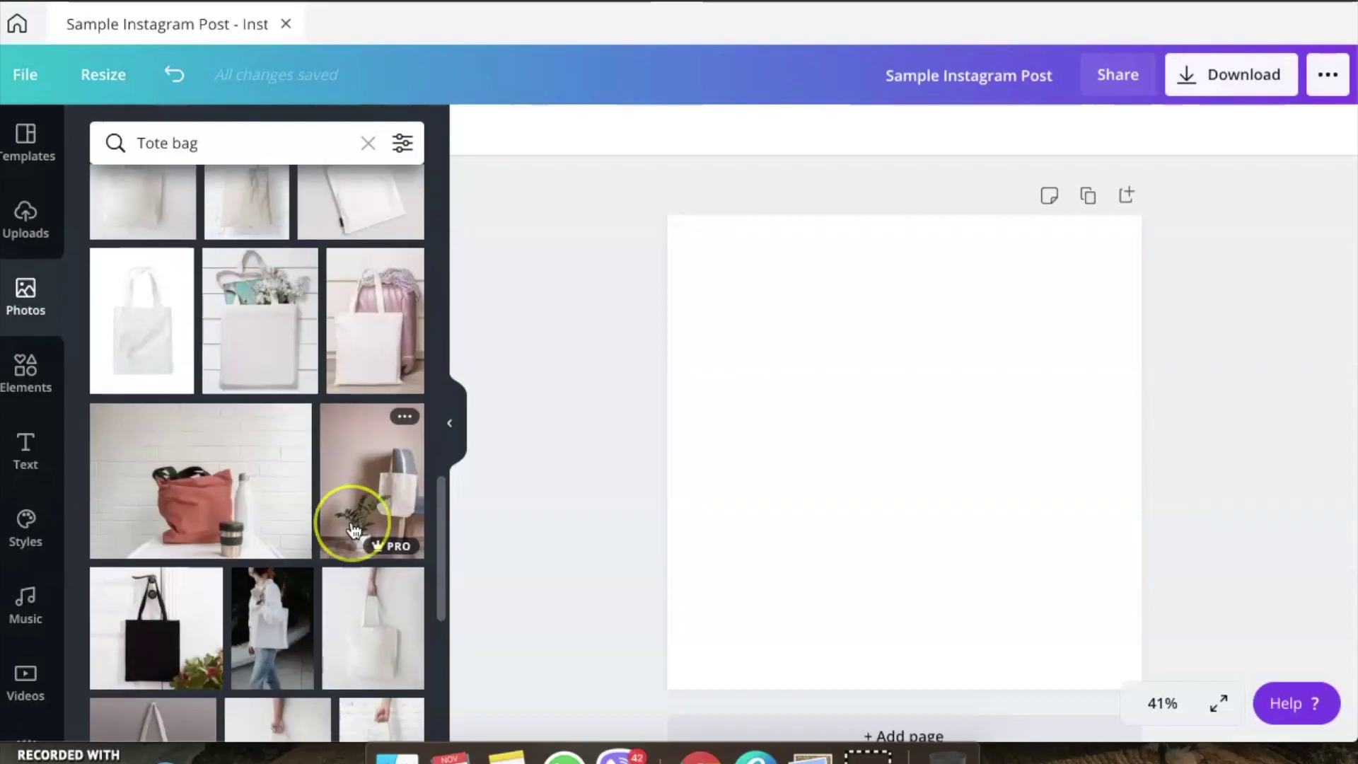
scroll(353, 530, "down", 1)
scroll(354, 530, "up", 2)
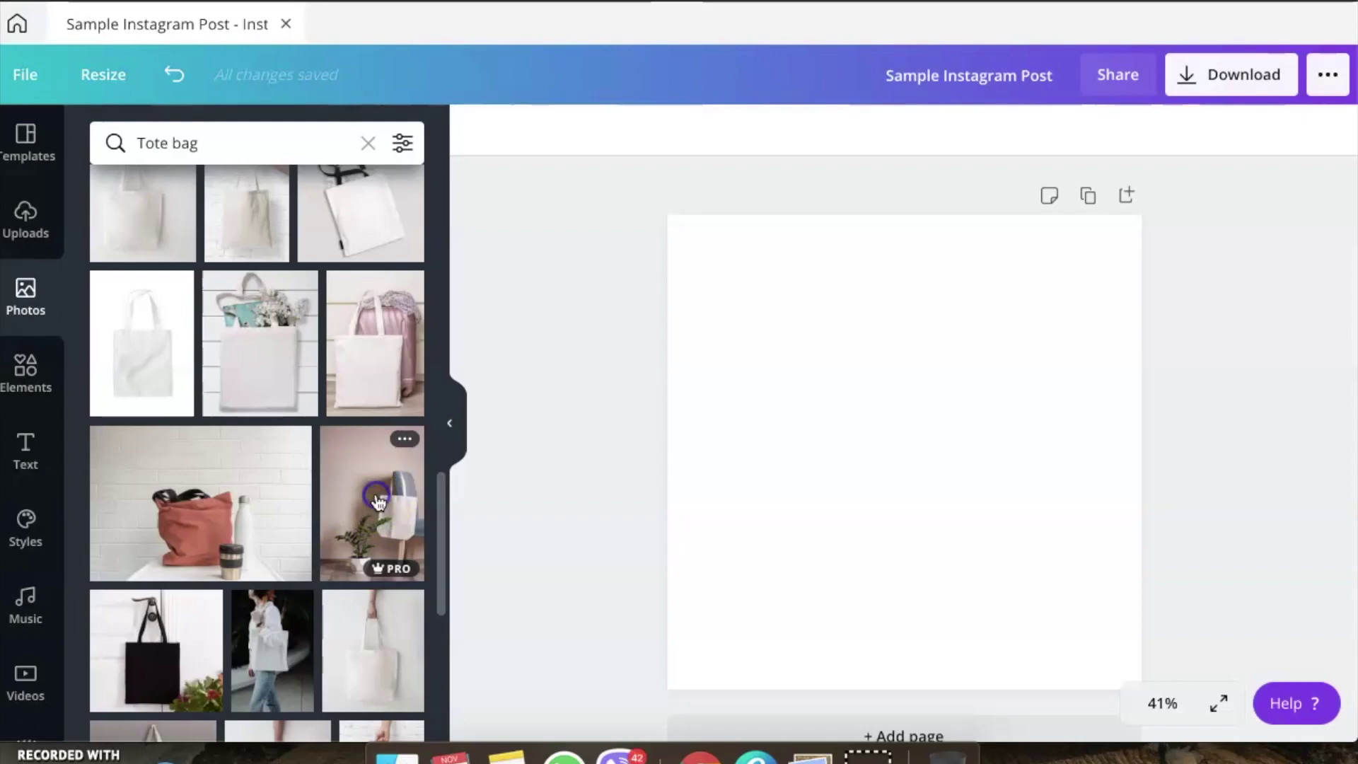
left_click(378, 500)
Set the page background to the dark olive swatch from the photo colors
left_click(702, 409)
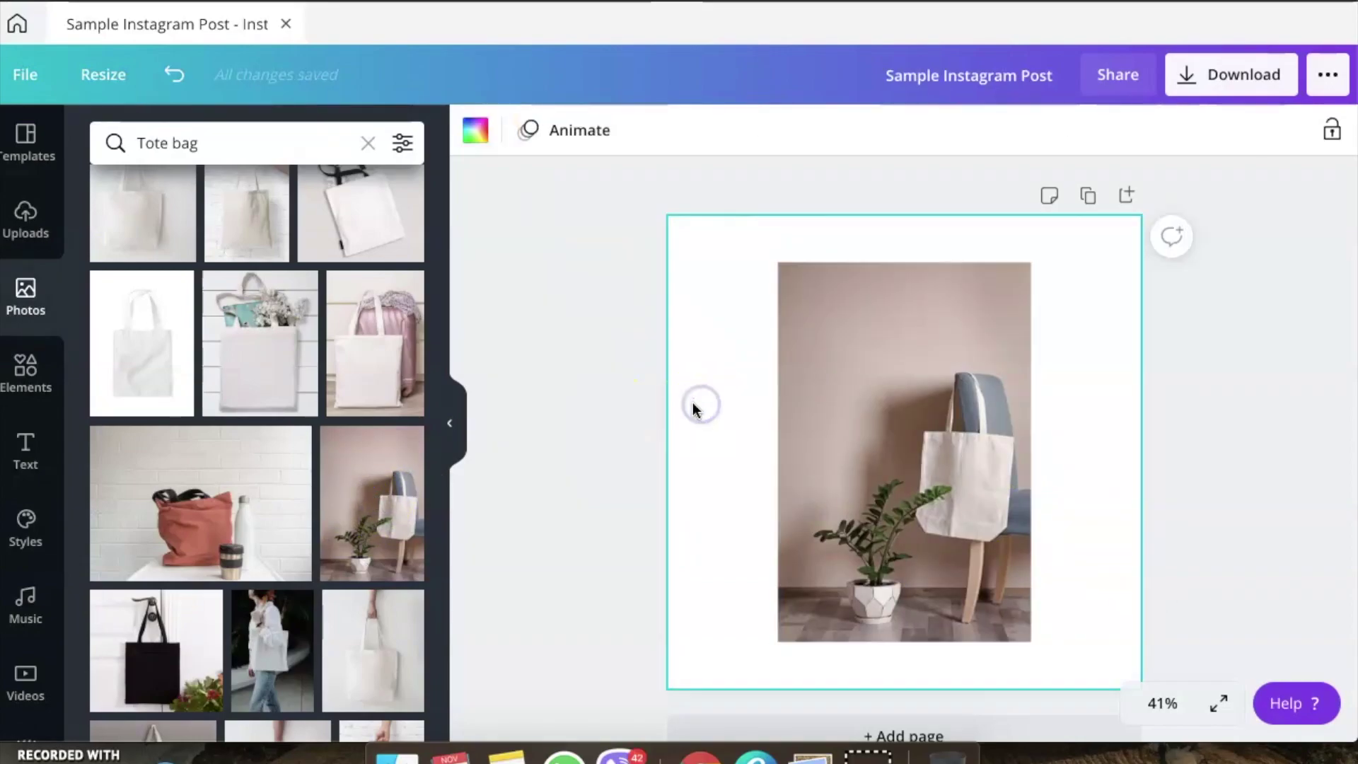
left_click(484, 134)
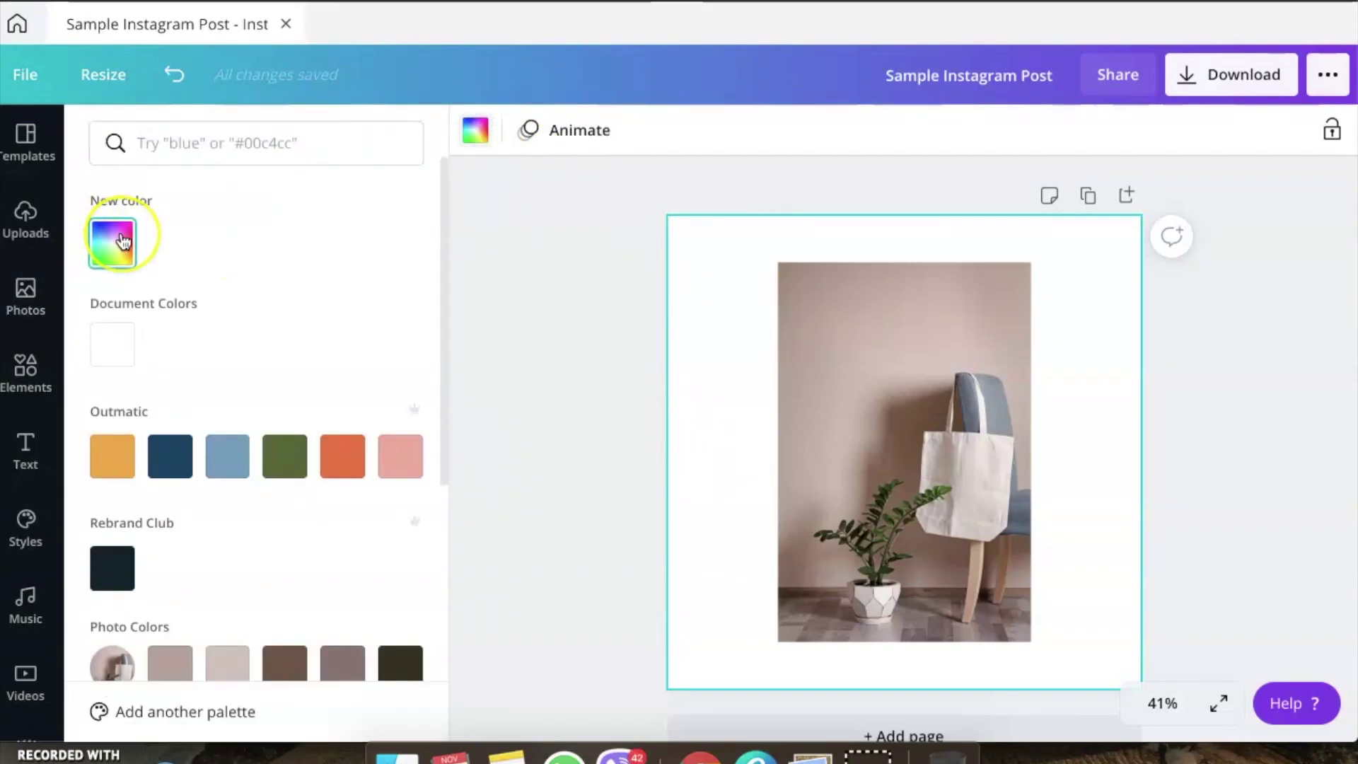
left_click(122, 241)
left_click(244, 218)
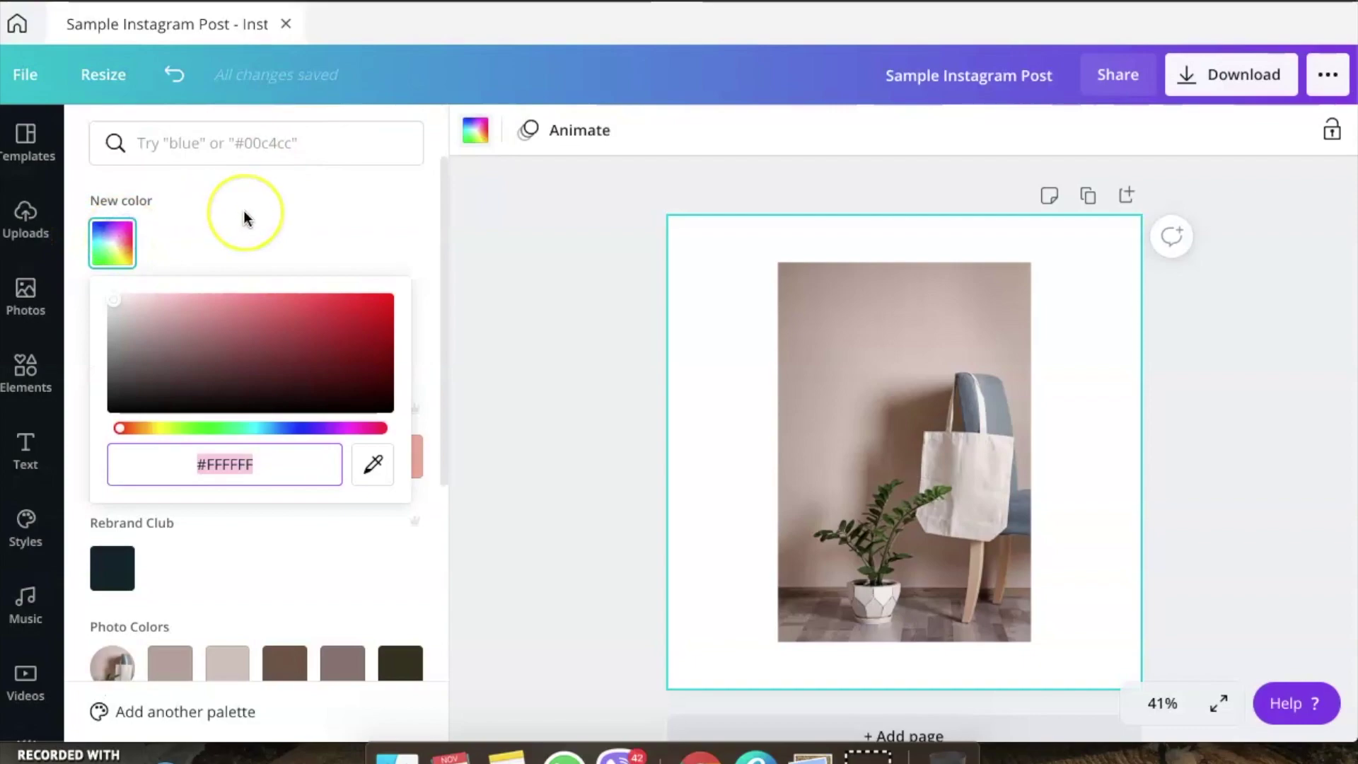
left_click(245, 217)
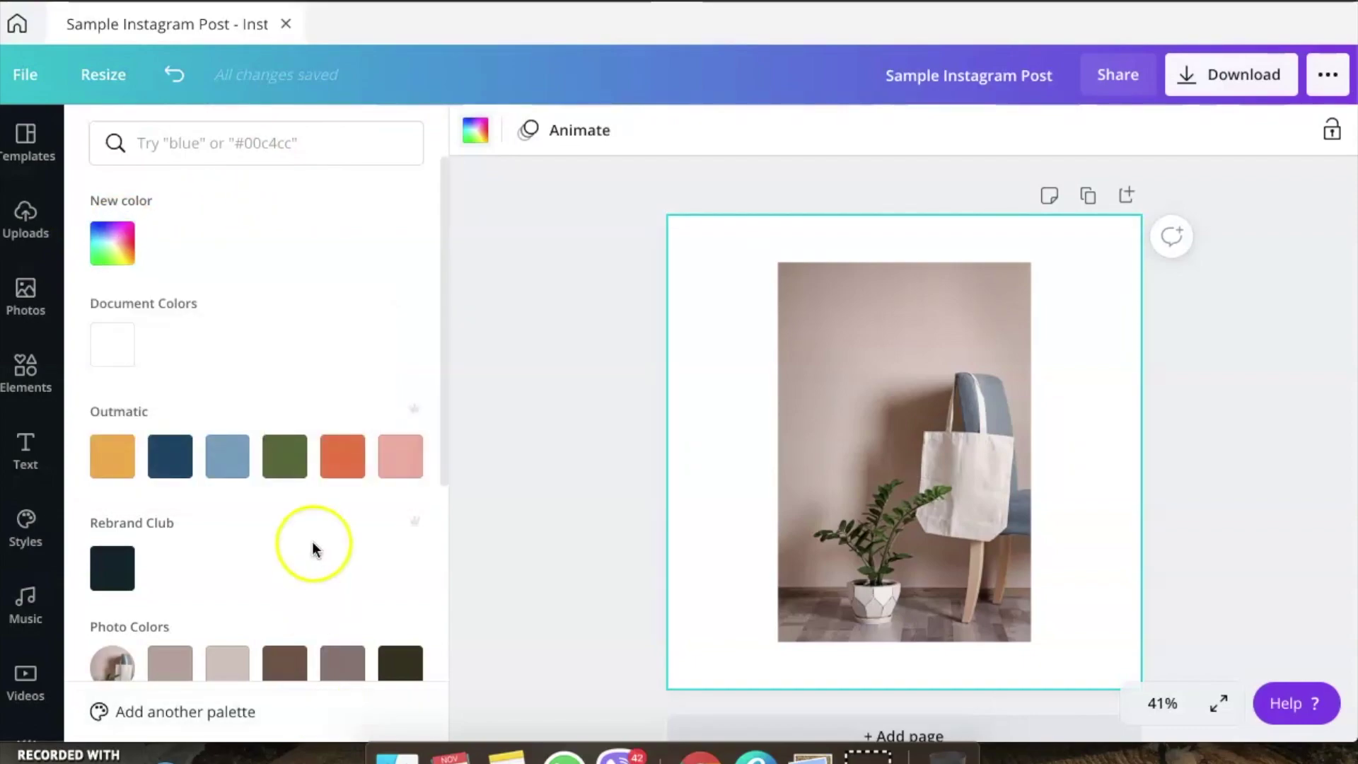
scroll(312, 546, "down", 5)
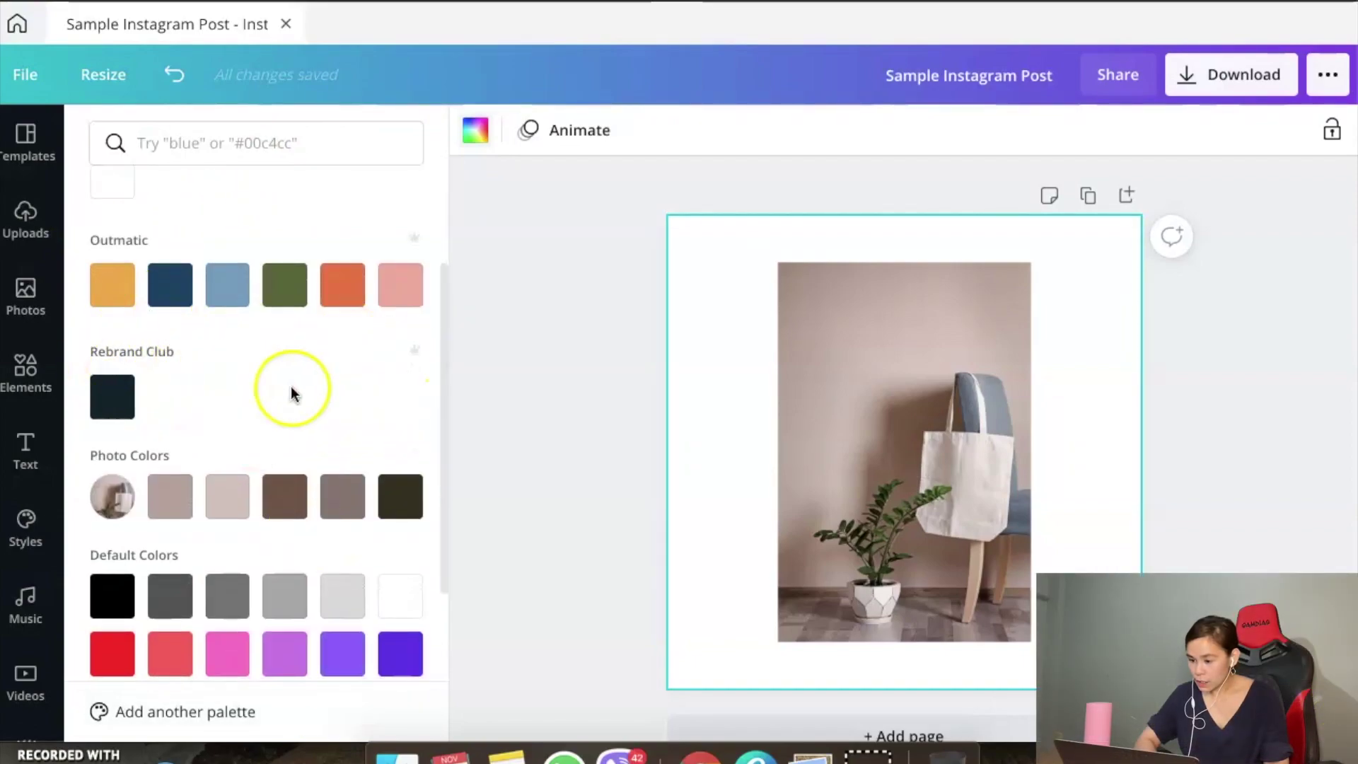
scroll(290, 386, "down", 3)
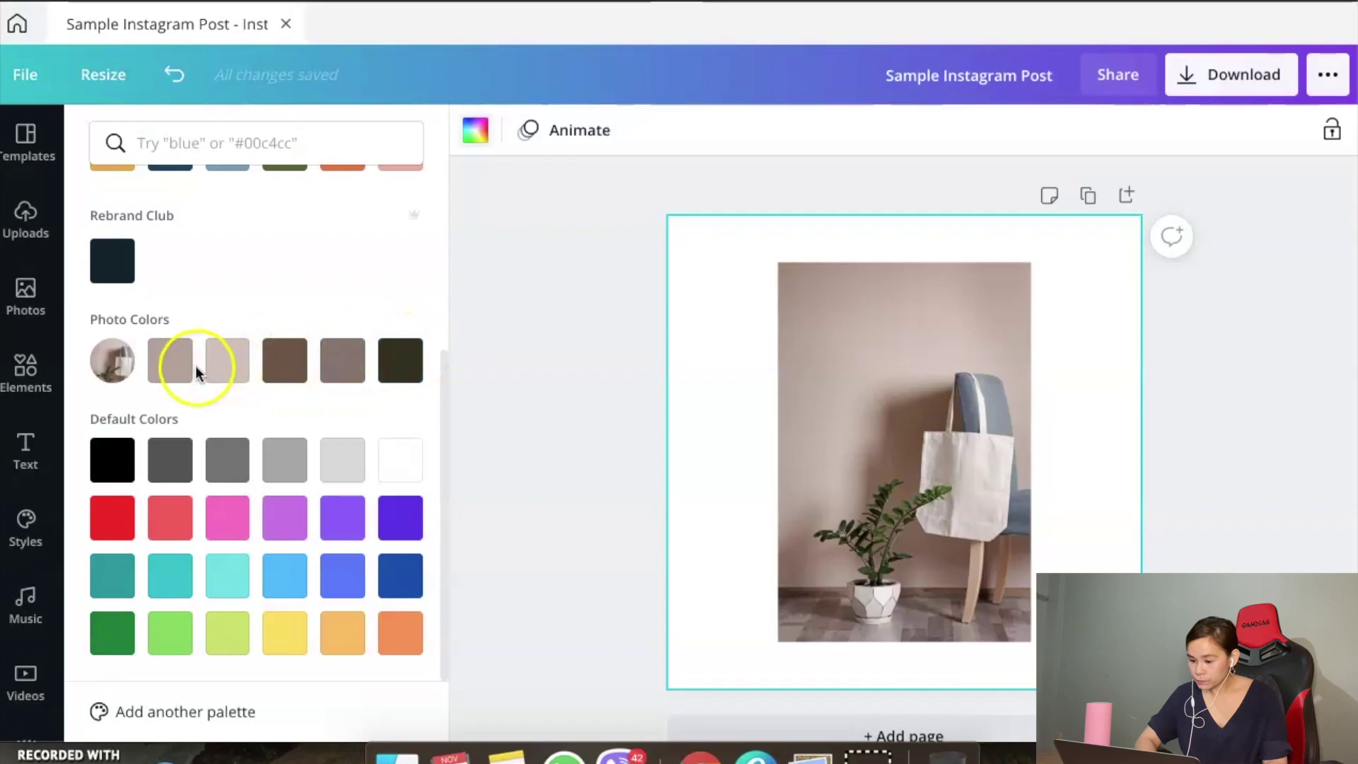
left_click(410, 370)
left_click(682, 476)
left_click(209, 415)
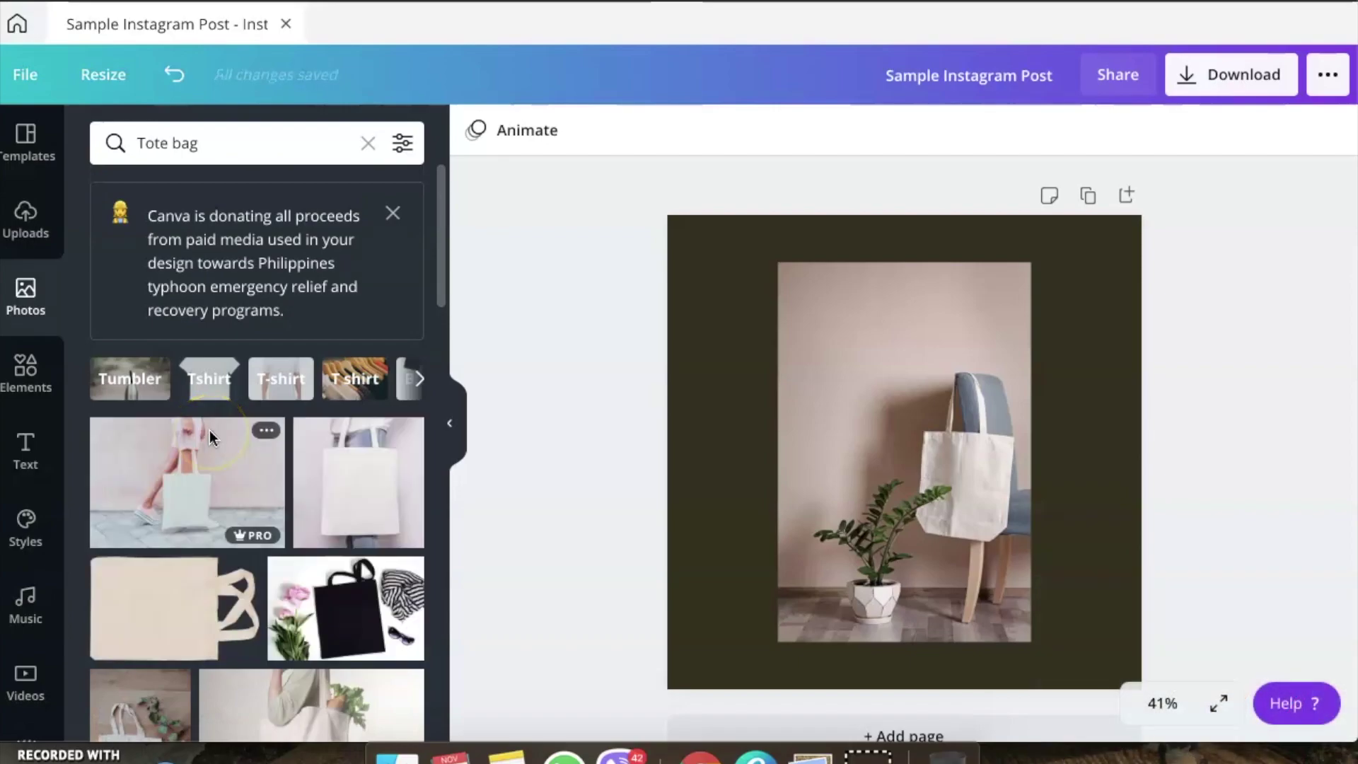
Look through the ready-made font combinations available for text
left_click(32, 461)
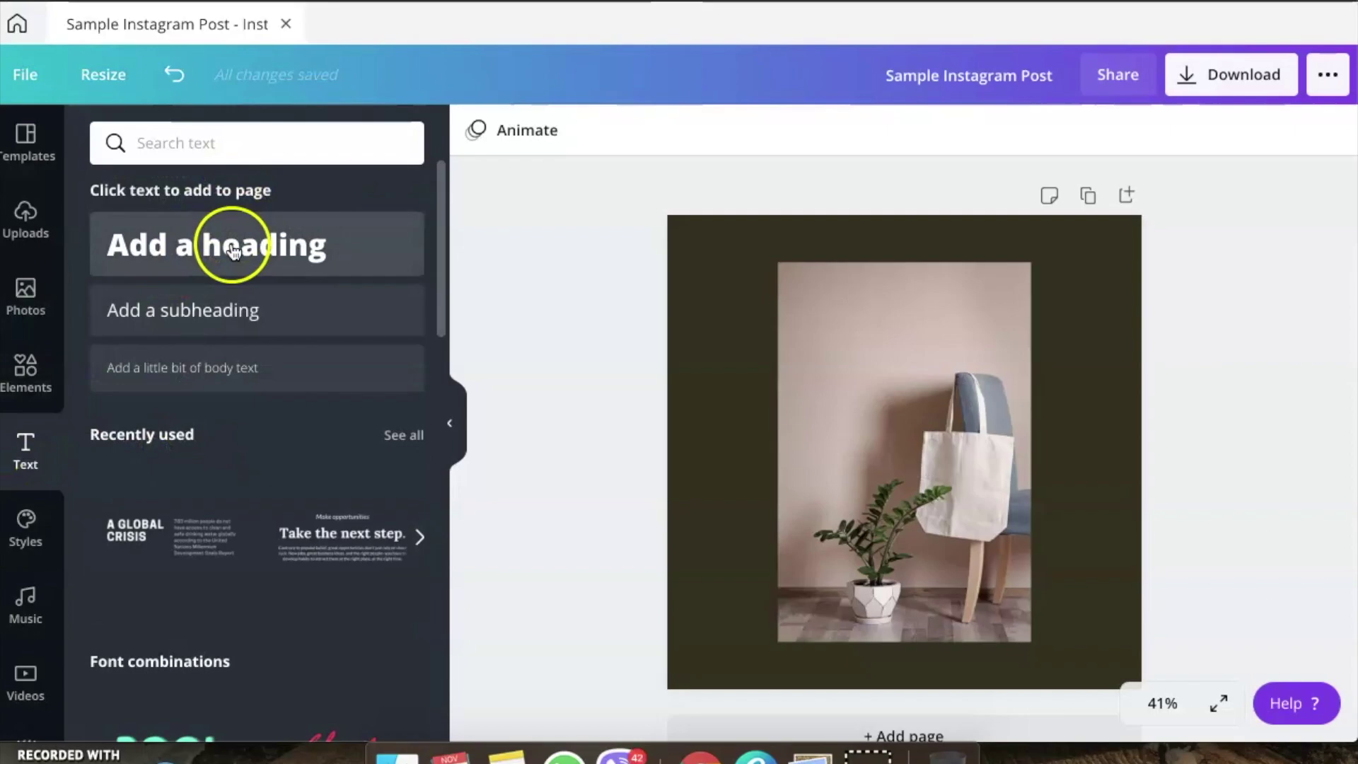
scroll(264, 524, "down", 3)
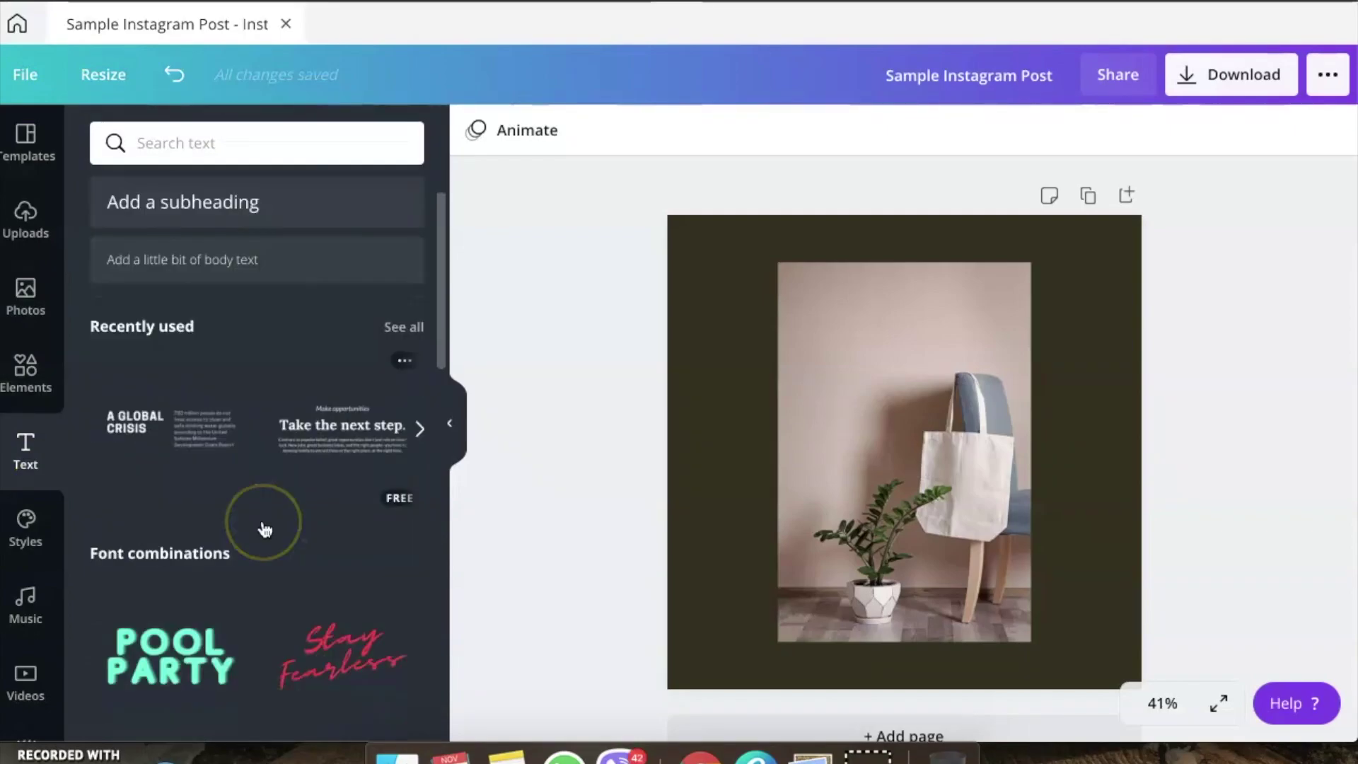
scroll(264, 530, "down", 8)
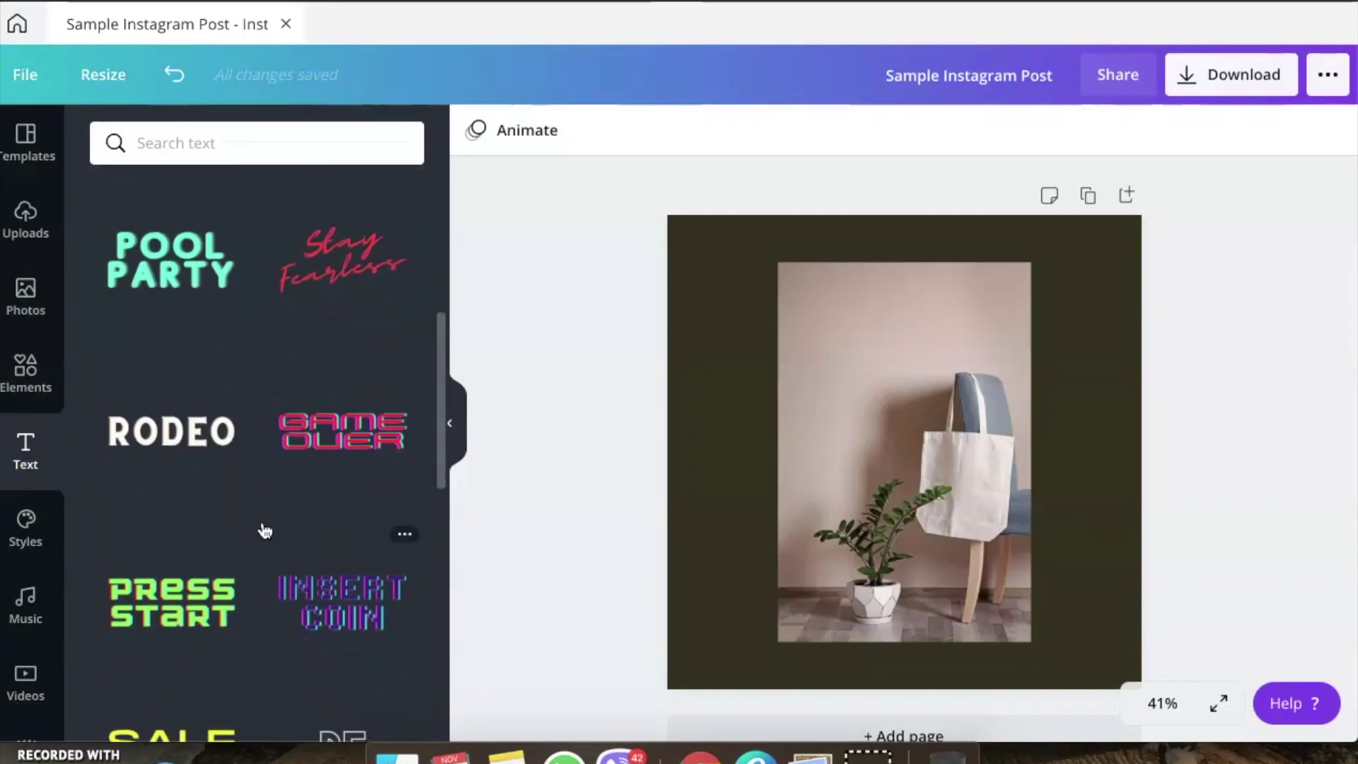
scroll(264, 530, "down", 10)
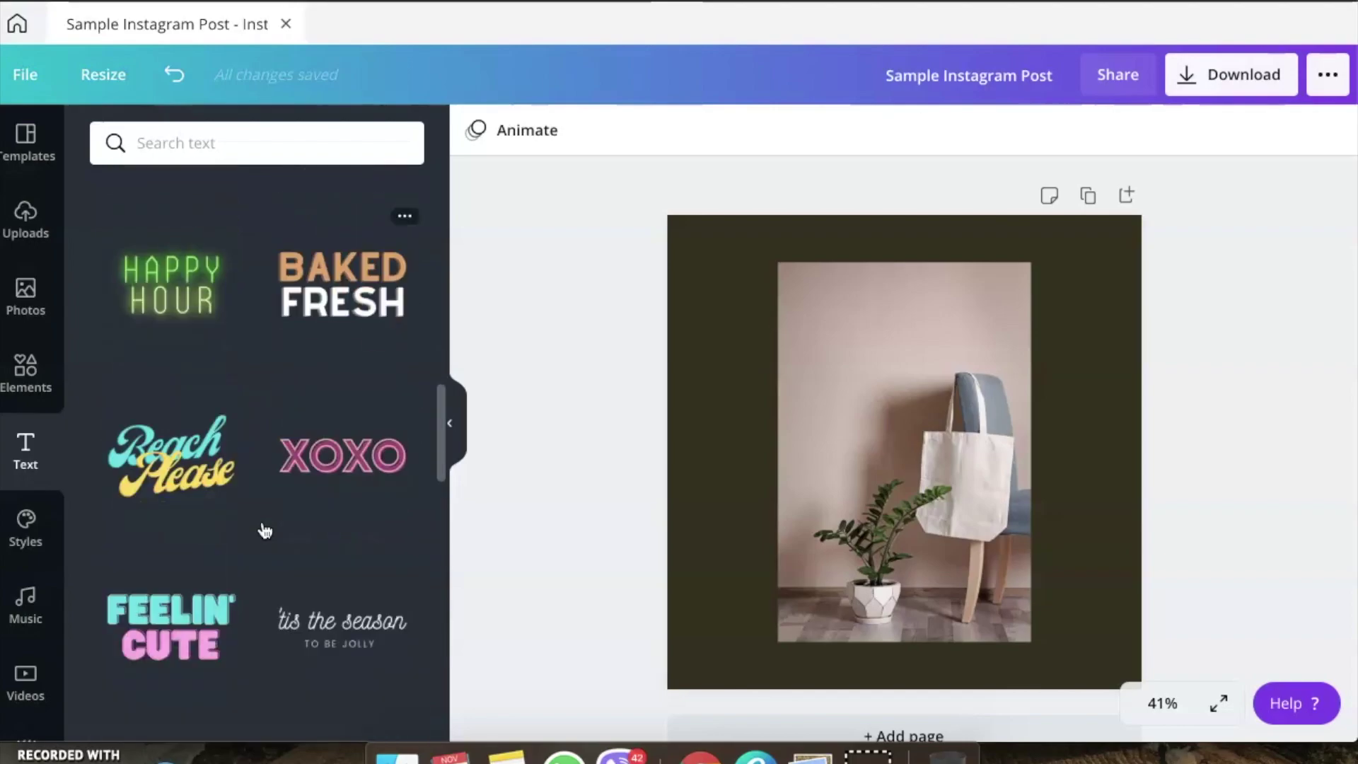
scroll(263, 530, "down", 2)
left_click(274, 534)
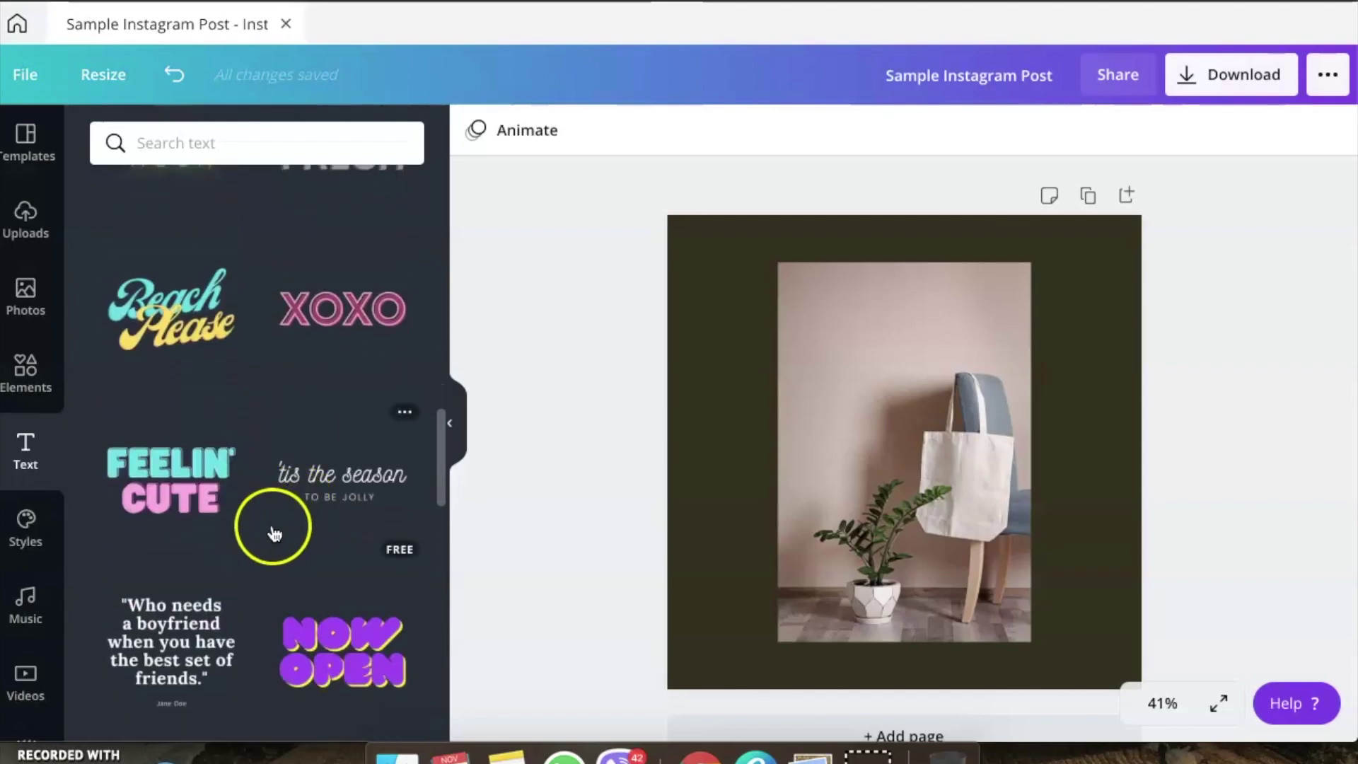
scroll(275, 534, "down", 8)
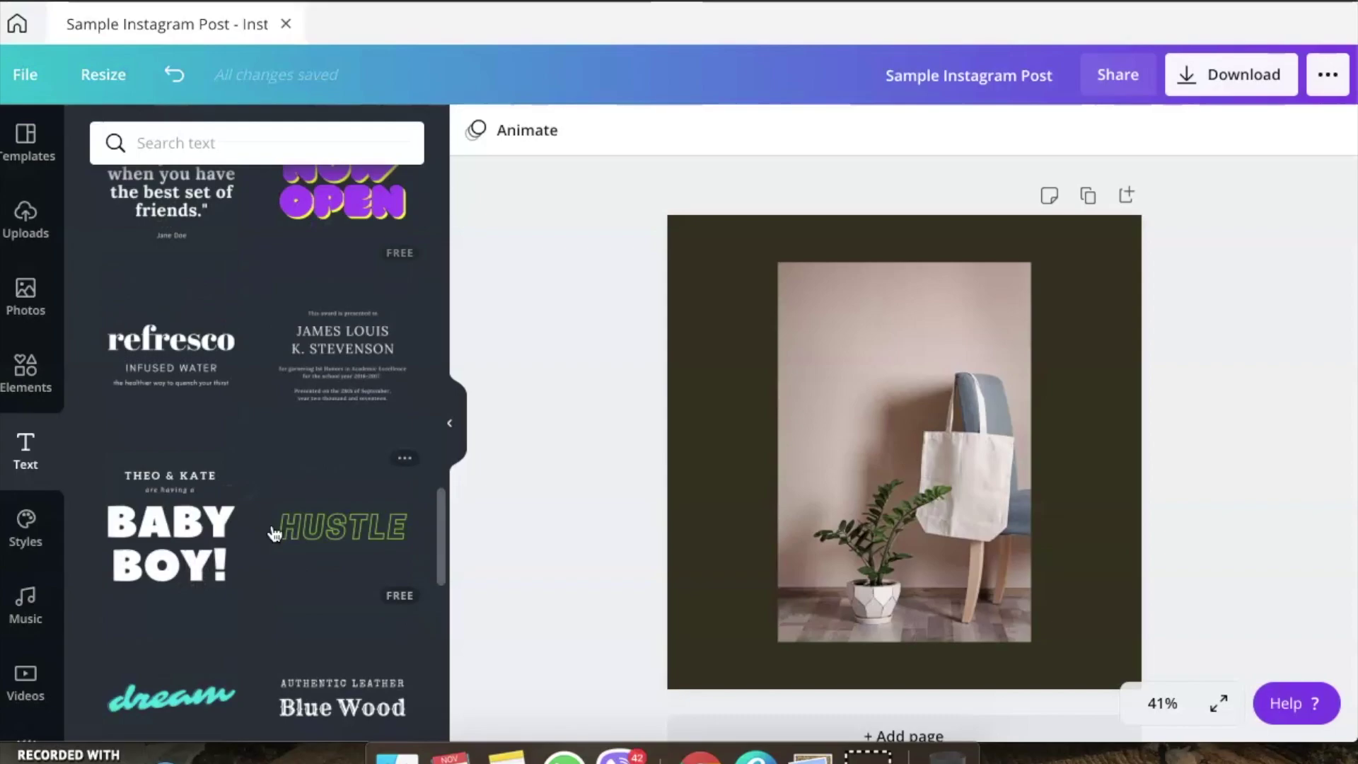
scroll(275, 534, "up", 13)
scroll(272, 530, "up", 6)
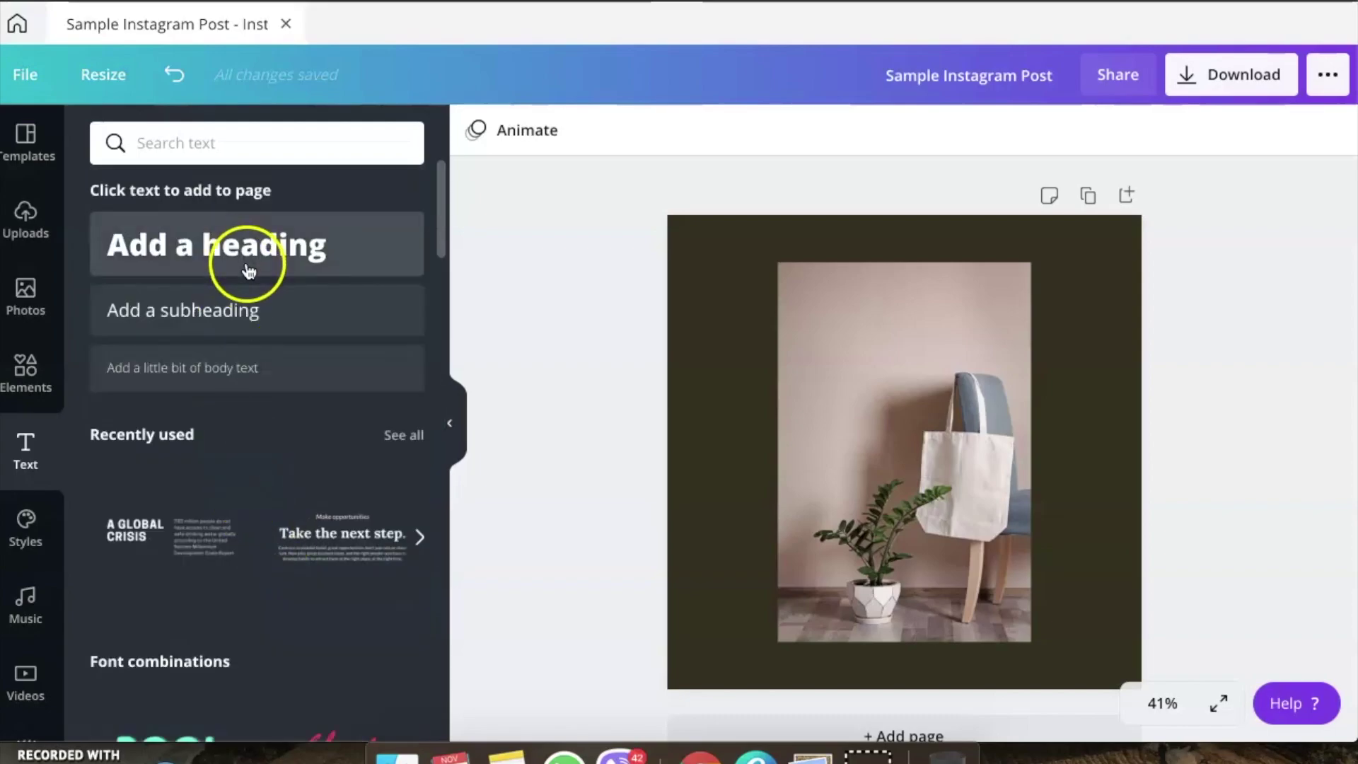
Add a heading to the page reading "SUSTAINABLE LIVING"
left_click(251, 245)
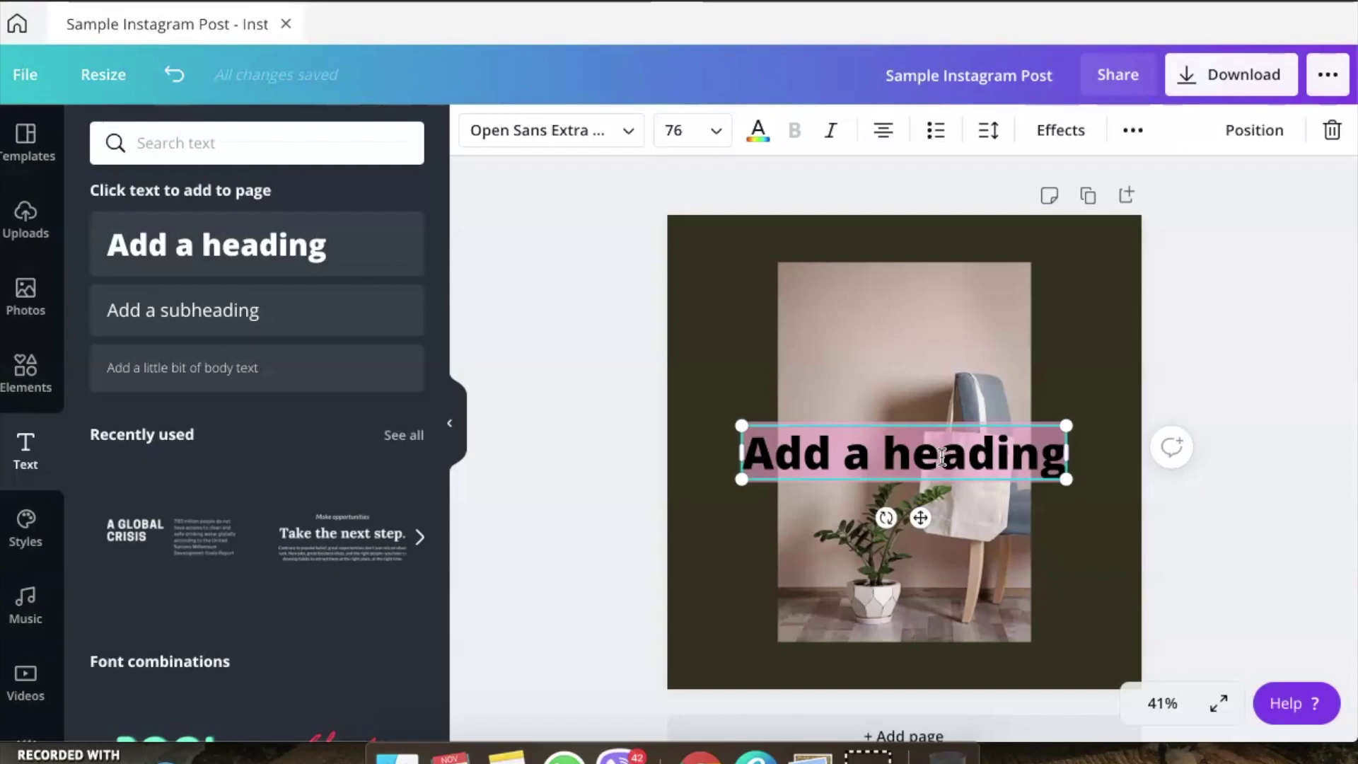
type("SUSTAINABLE LIV")
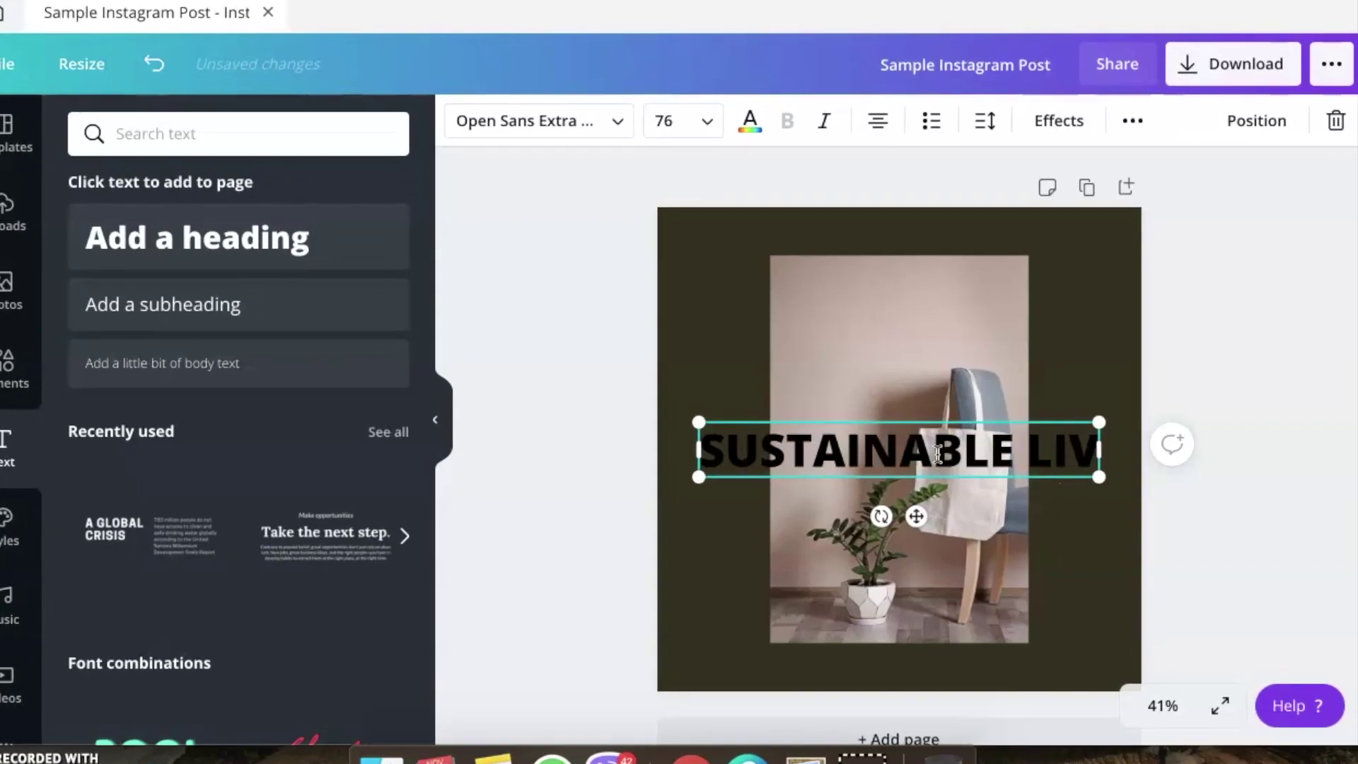
type("ING")
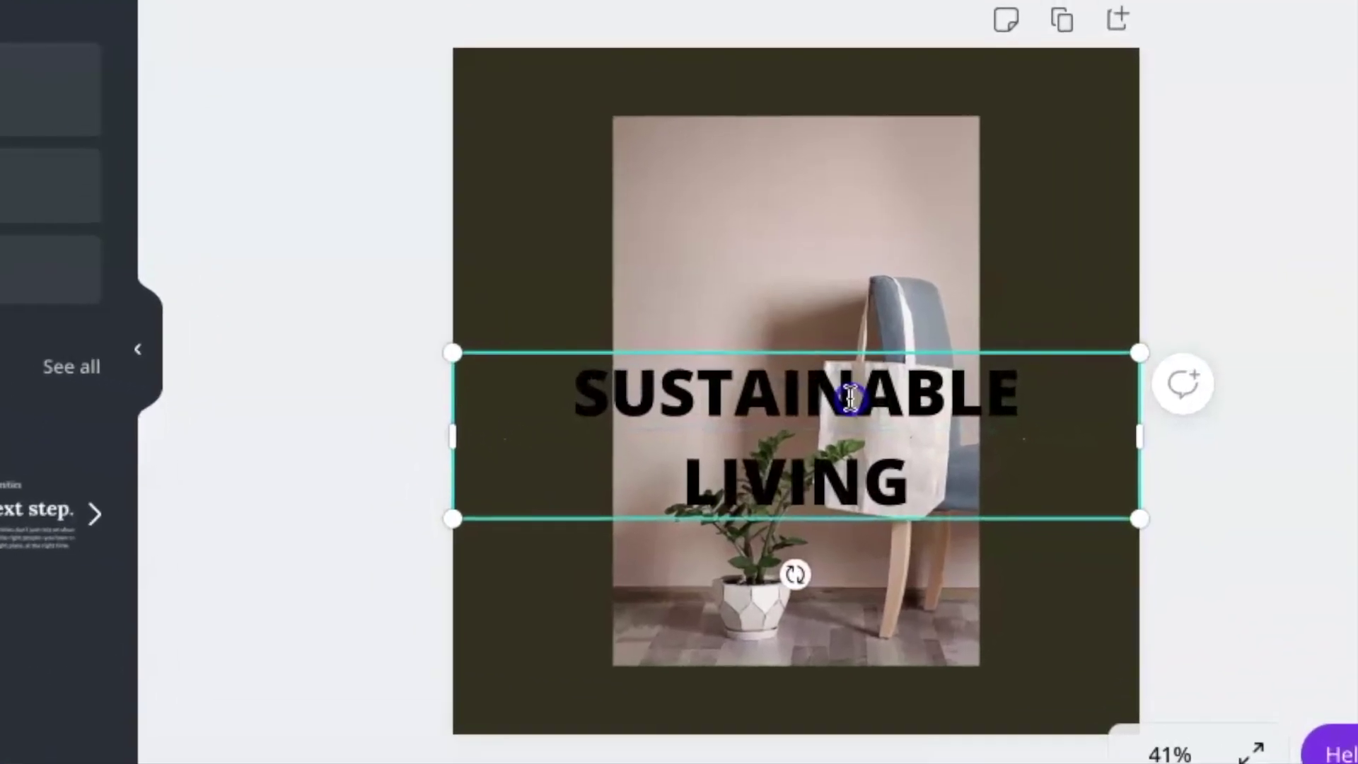
Set the font of the whole heading to Argent
key("ctrl+a")
left_click(576, 128)
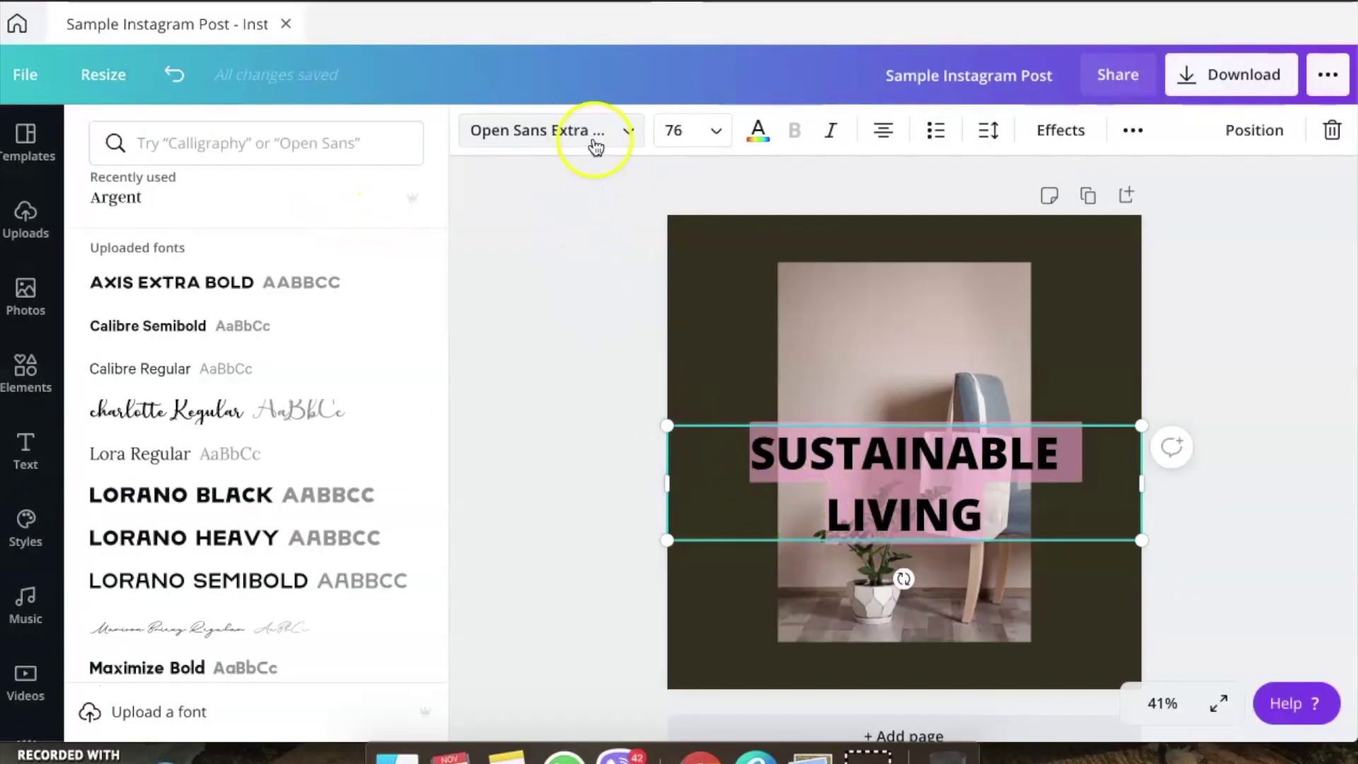
left_click(615, 134)
left_click(622, 135)
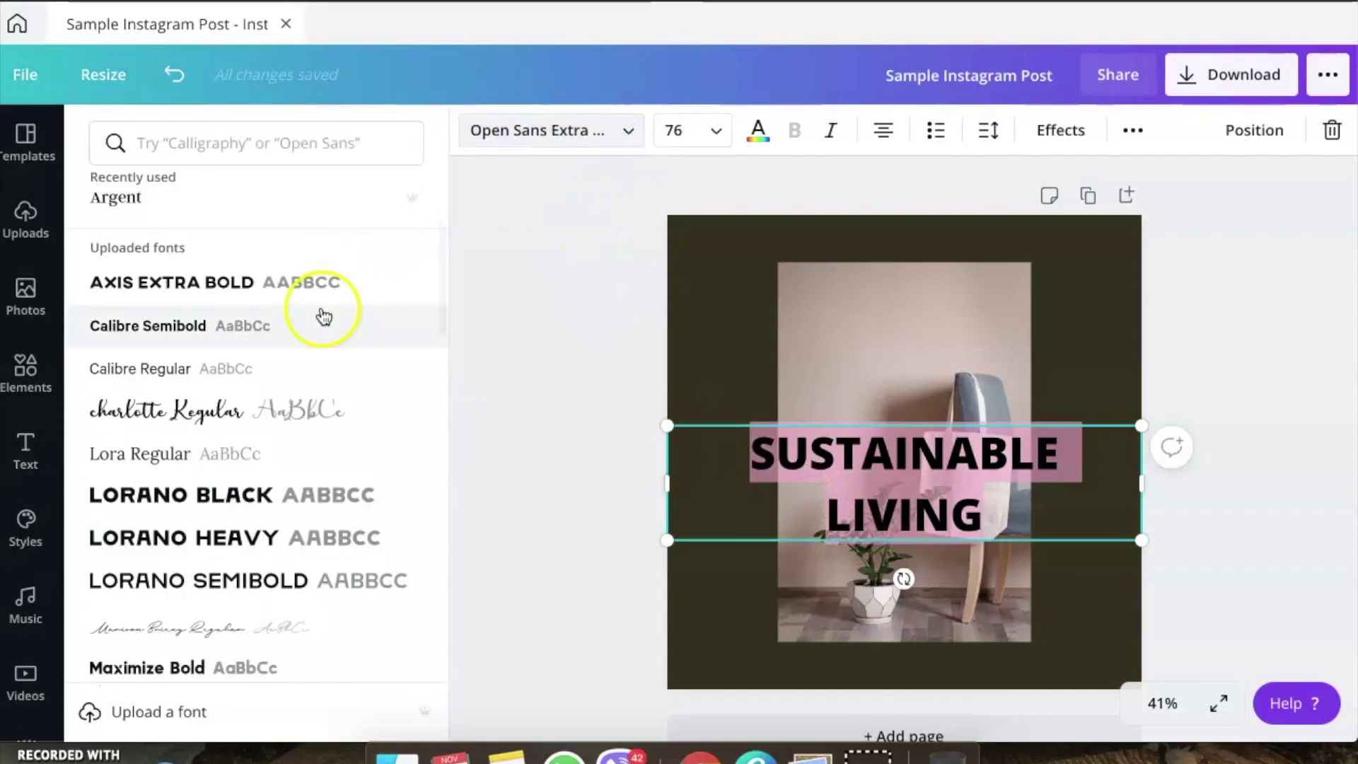
scroll(293, 472, "up", 3)
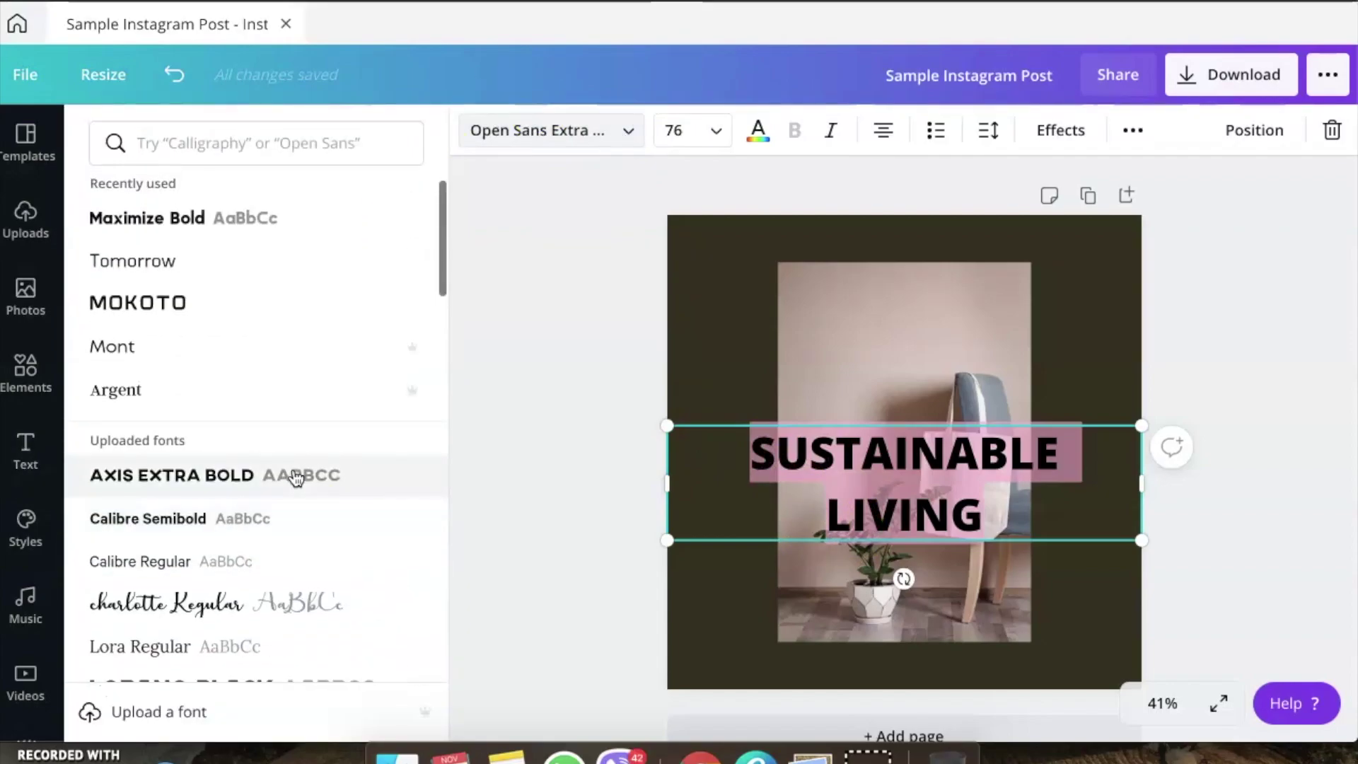
left_click(230, 393)
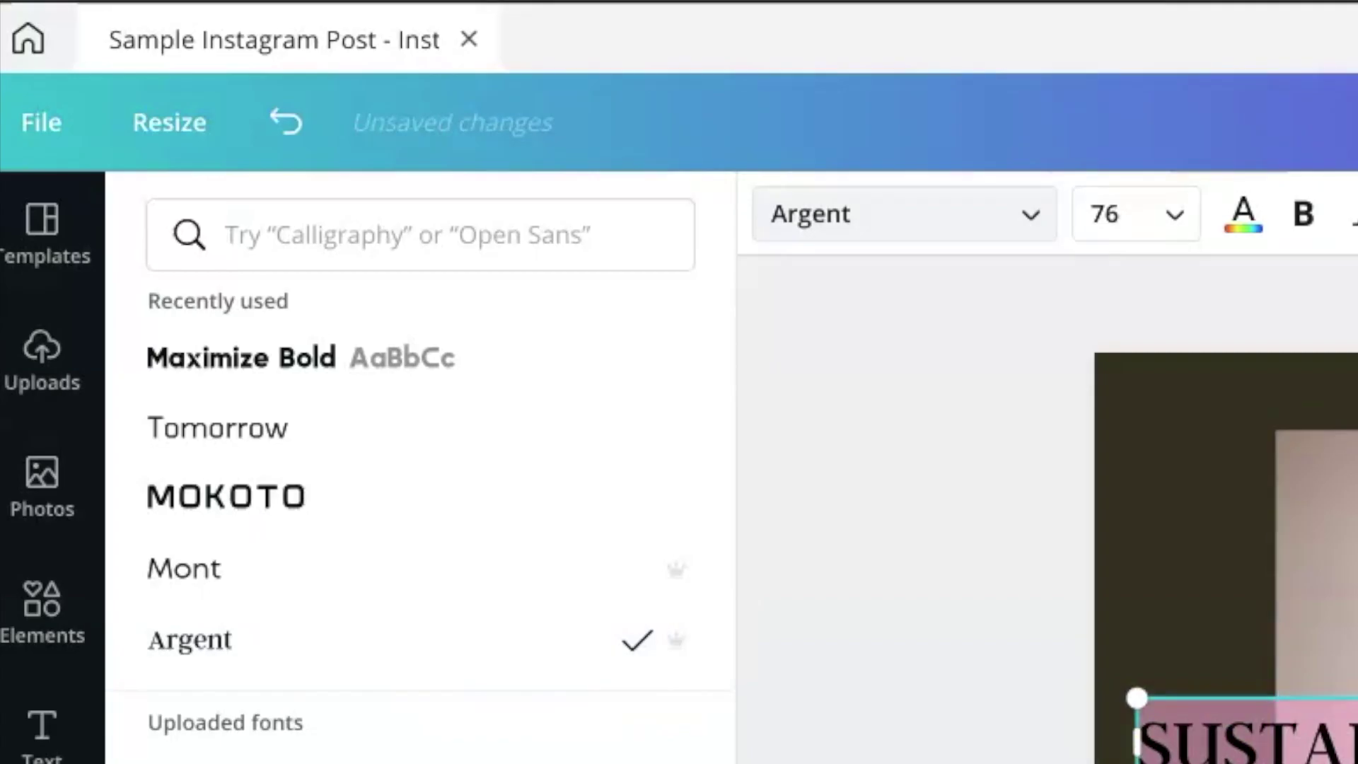
left_click(1037, 452)
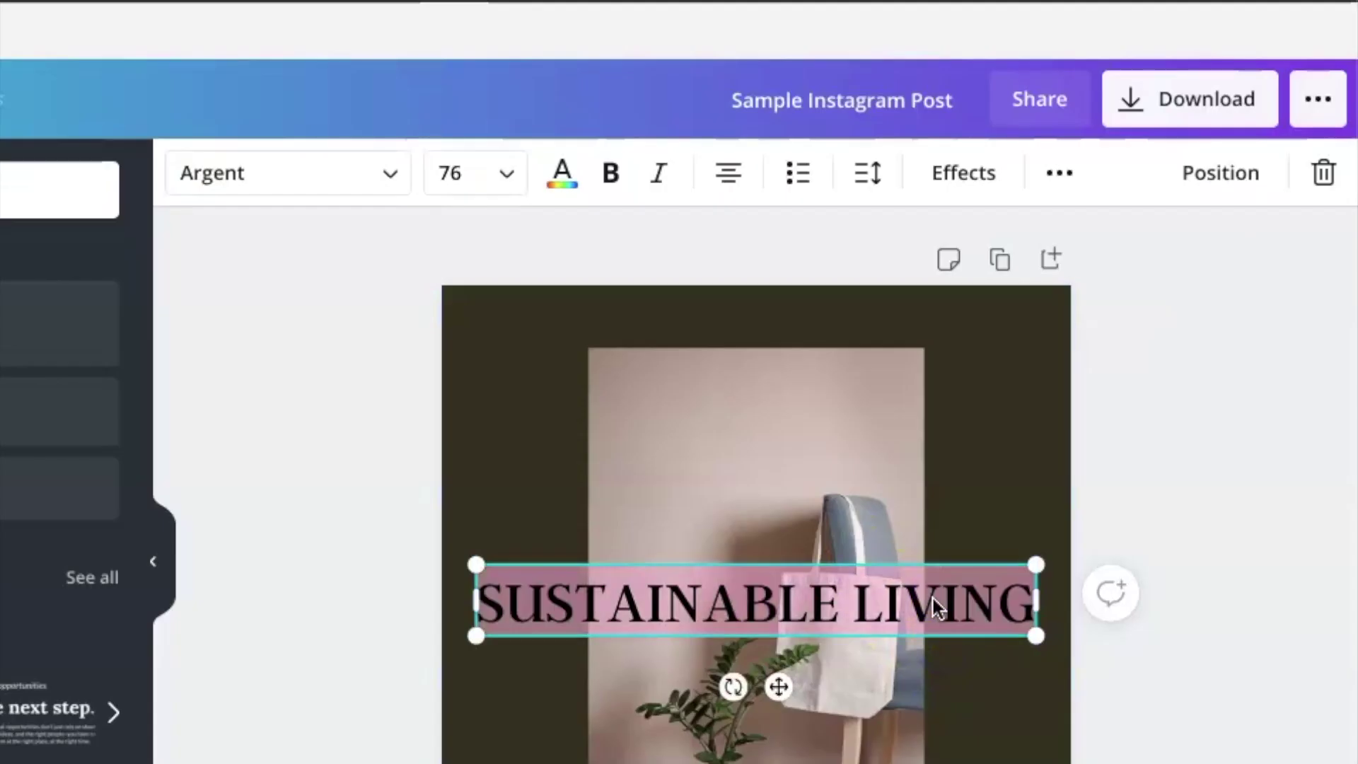
Try the dark brown swatch from the photo colors as the heading's text color
left_click(573, 186)
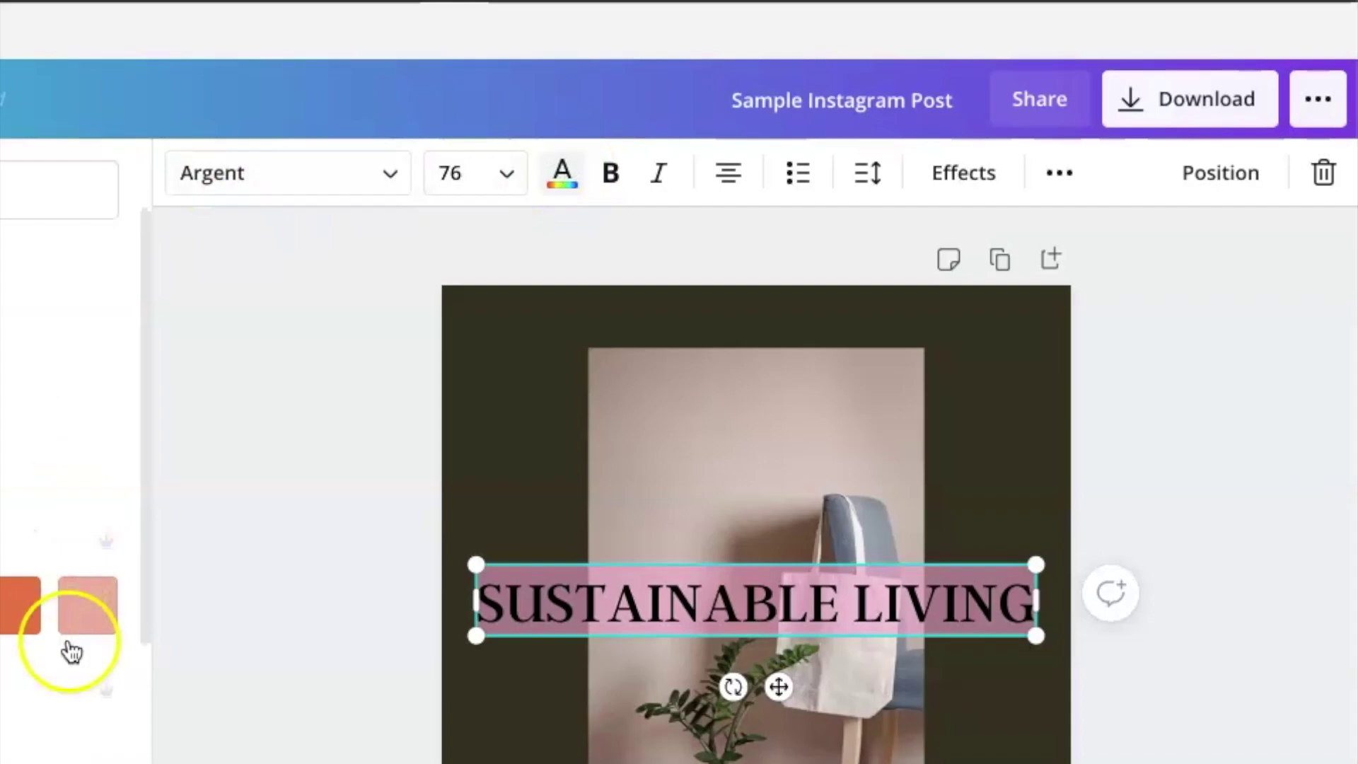
scroll(12, 734, "down", 4)
left_click(0, 636)
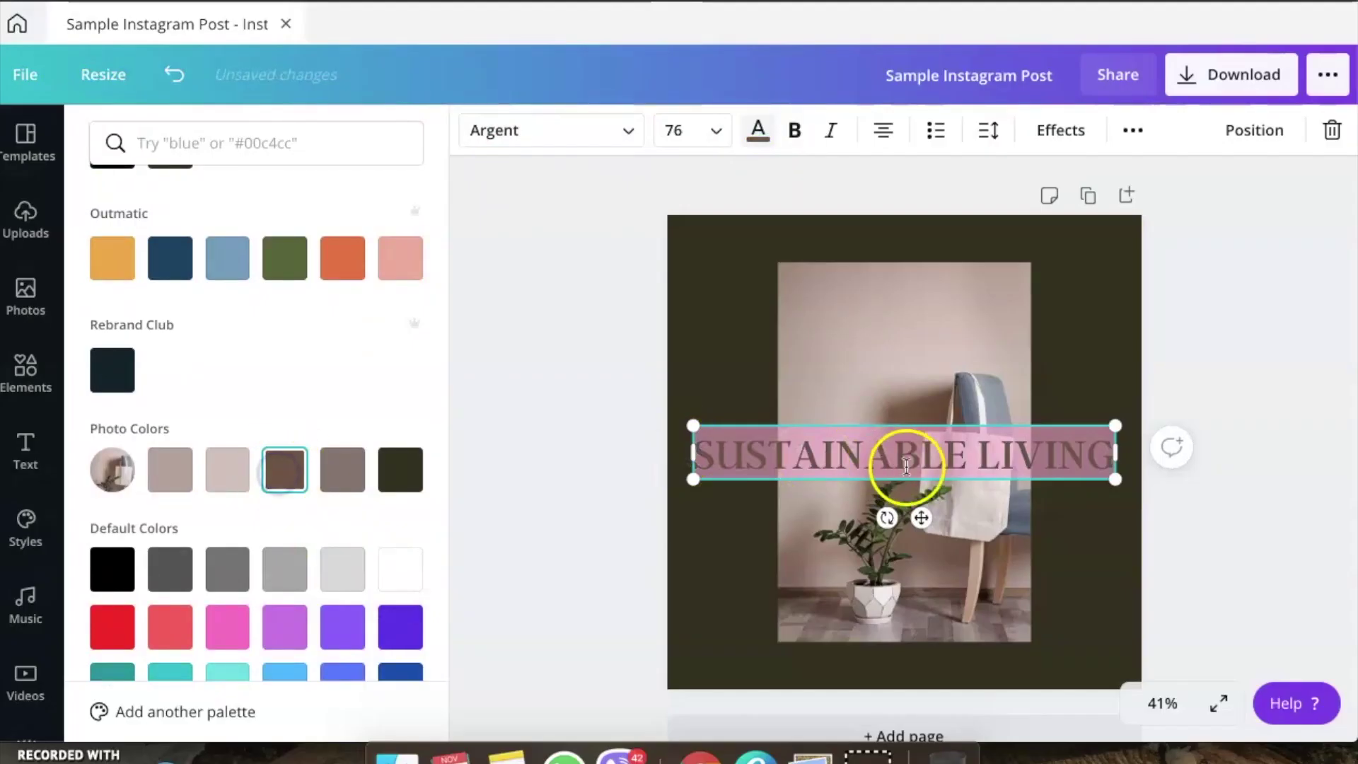
left_click(865, 452)
left_click(642, 612)
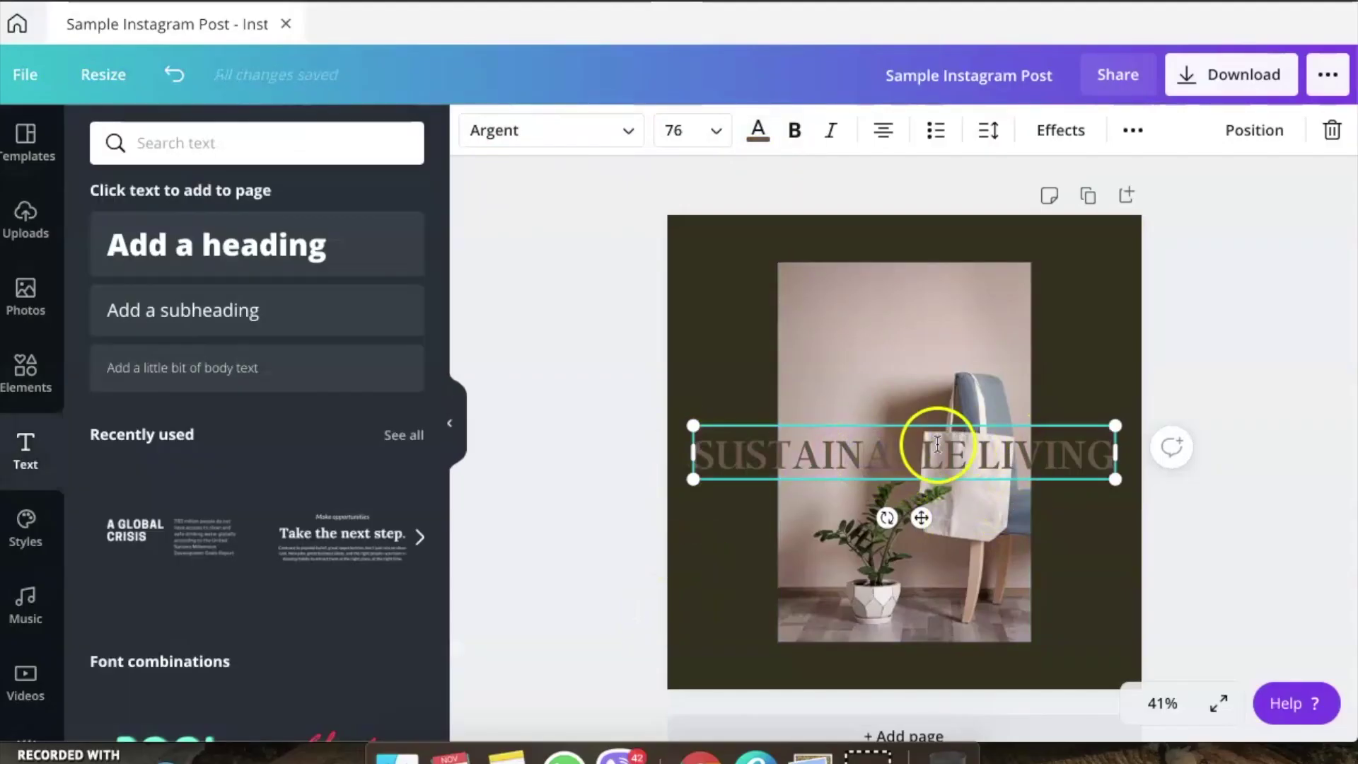
Set the heading's text color to white and move the heading up to the photo's upper edge
left_click(875, 447)
double_click(875, 447)
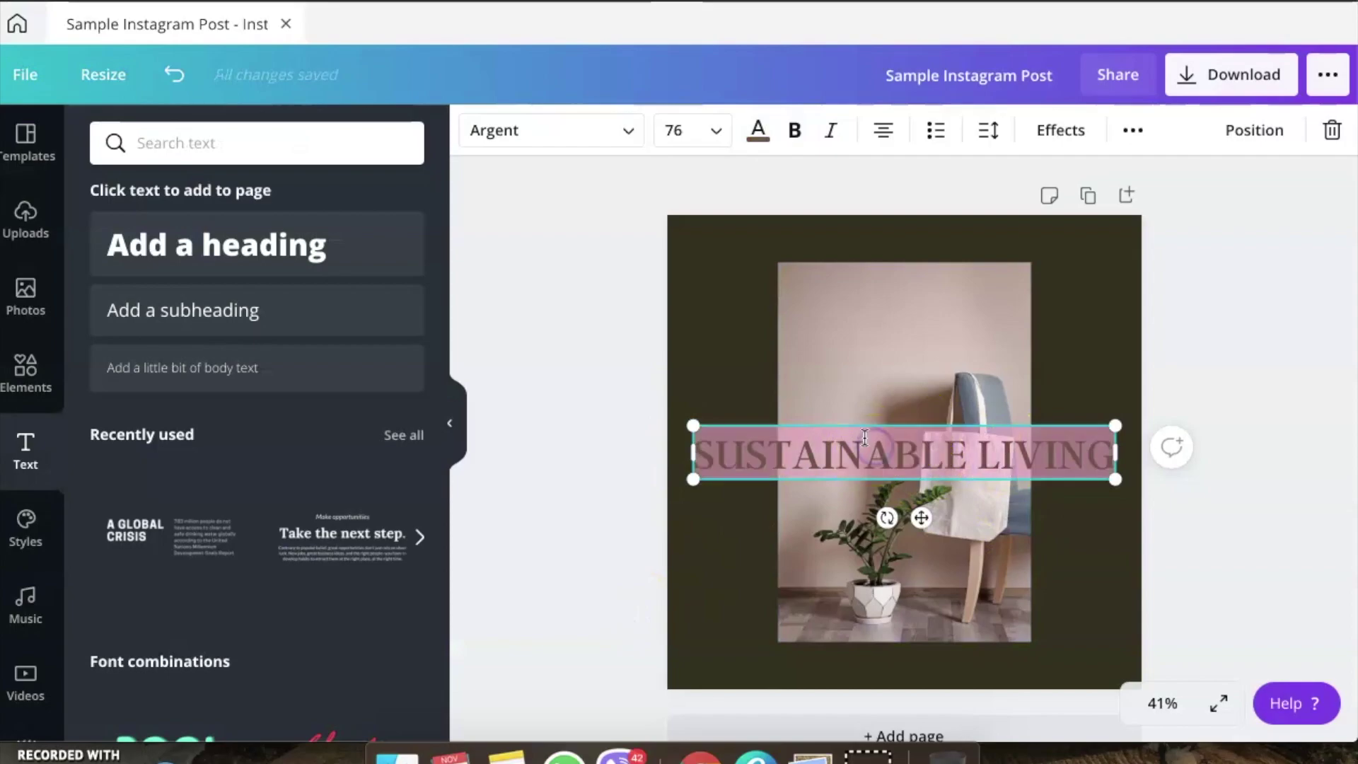
left_click(758, 130)
scroll(308, 544, "down", 3)
left_click(400, 656)
left_click_drag(1026, 440, 1028, 258)
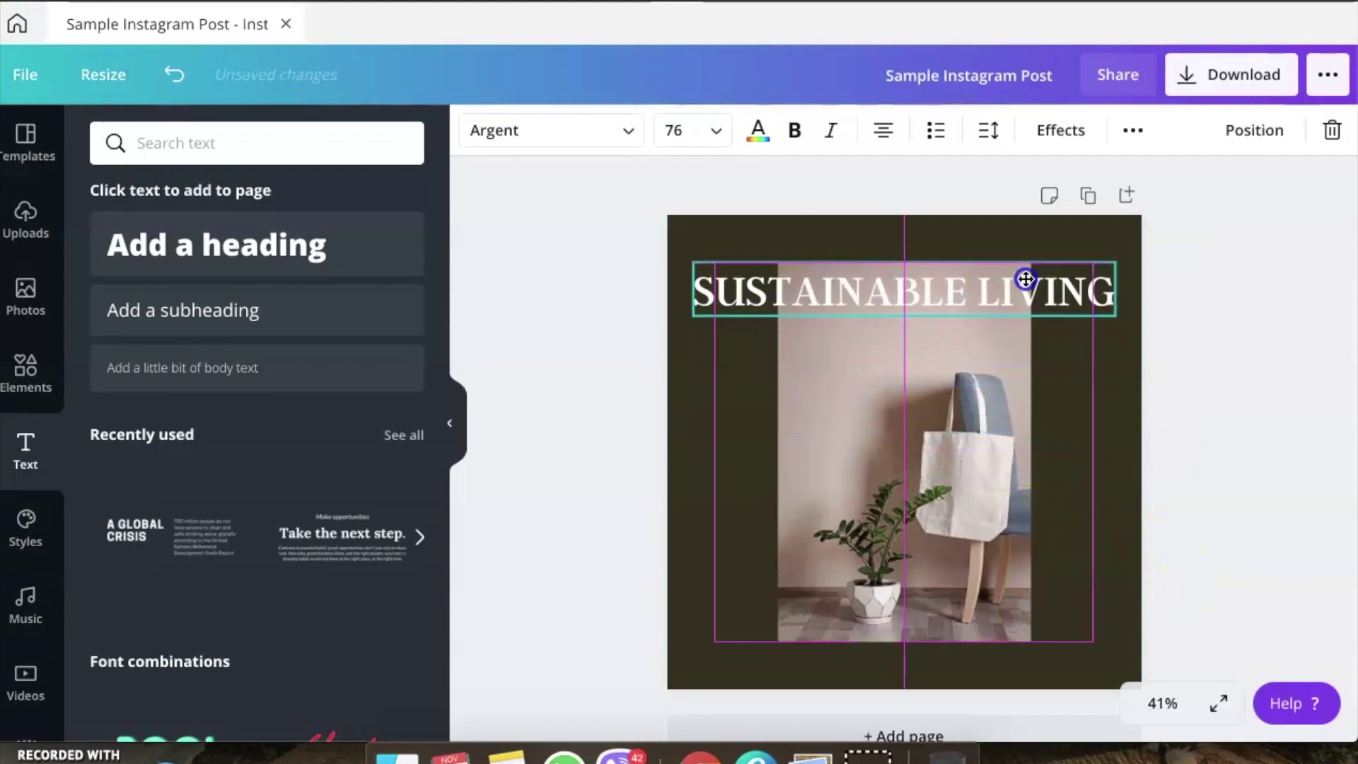
left_click(1252, 423)
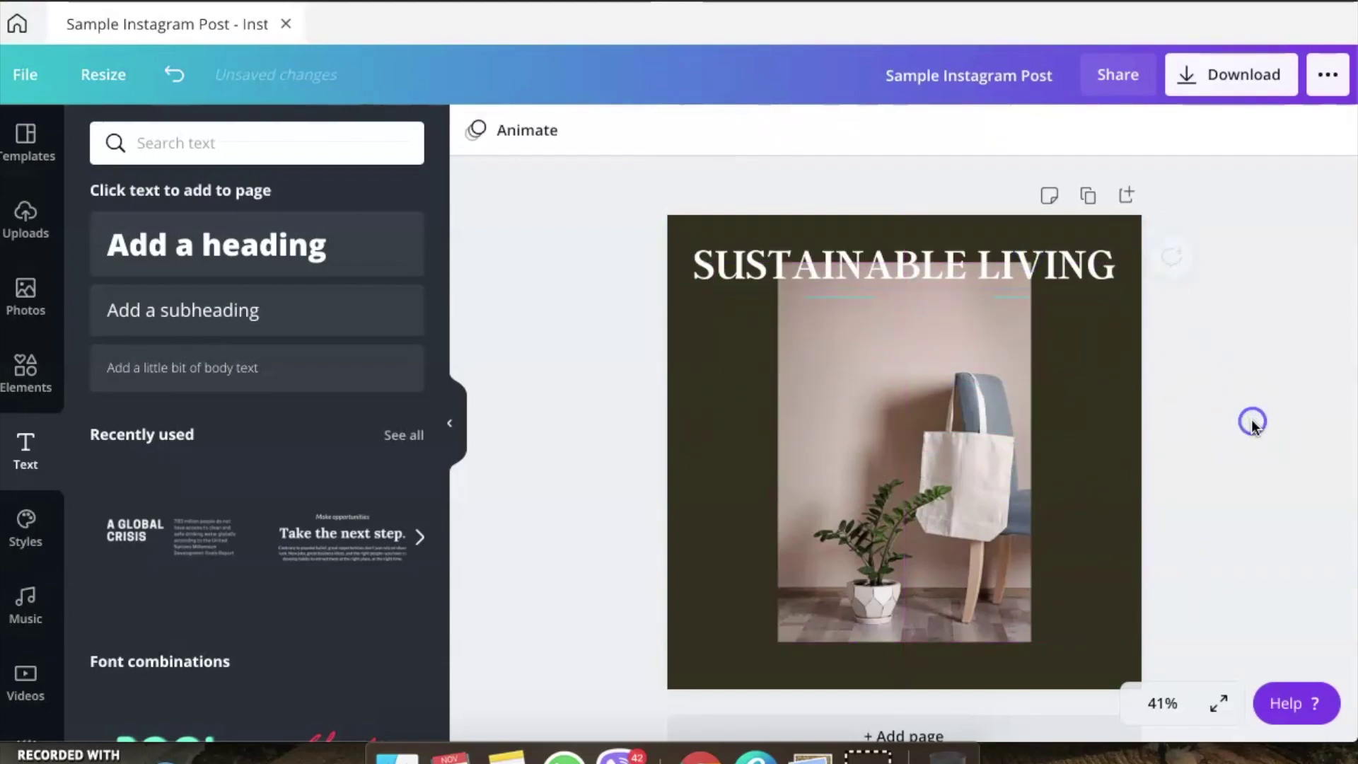
Arrange the heading as two left-aligned lines near the top of the page and enlarge it to font size 104
left_click(827, 299)
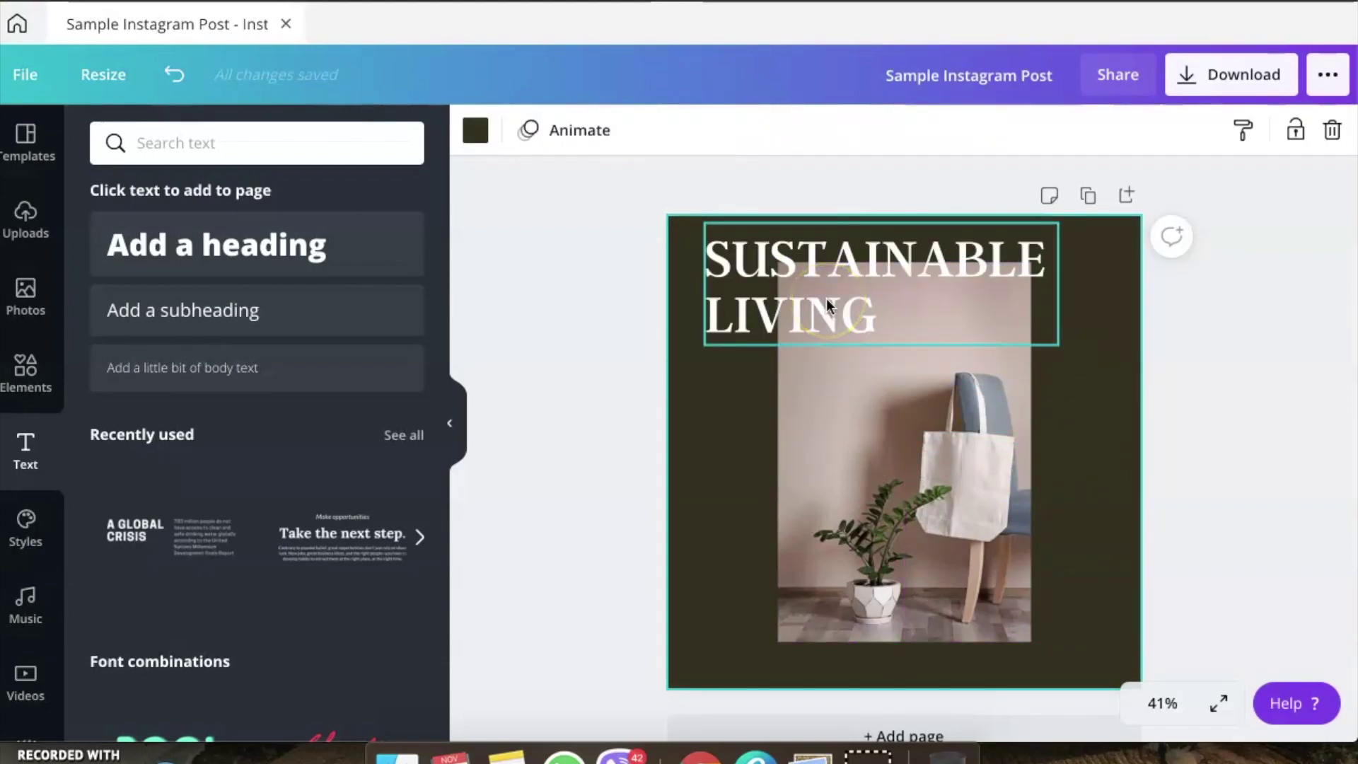
left_click(826, 299)
mouse_move(826, 298)
left_mouse_down()
mouse_move(882, 496)
mouse_move(783, 385)
mouse_move(822, 303)
left_mouse_up()
mouse_move(878, 390)
left_mouse_down()
mouse_move(900, 382)
mouse_move(916, 346)
mouse_move(902, 402)
mouse_move(869, 421)
mouse_move(873, 389)
left_mouse_up()
left_click(874, 386)
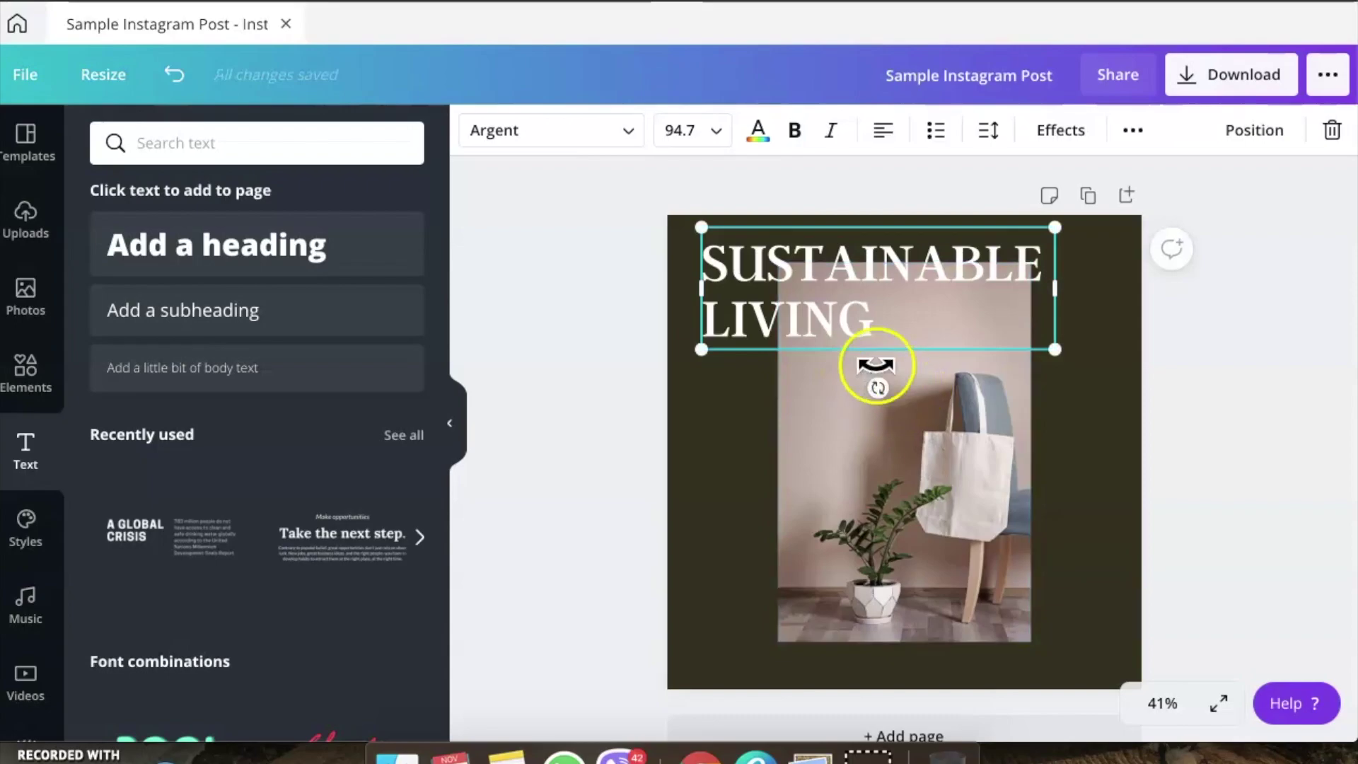
left_click_drag(1056, 343, 1090, 362)
Try the Lift text effect on the heading
left_click(1076, 133)
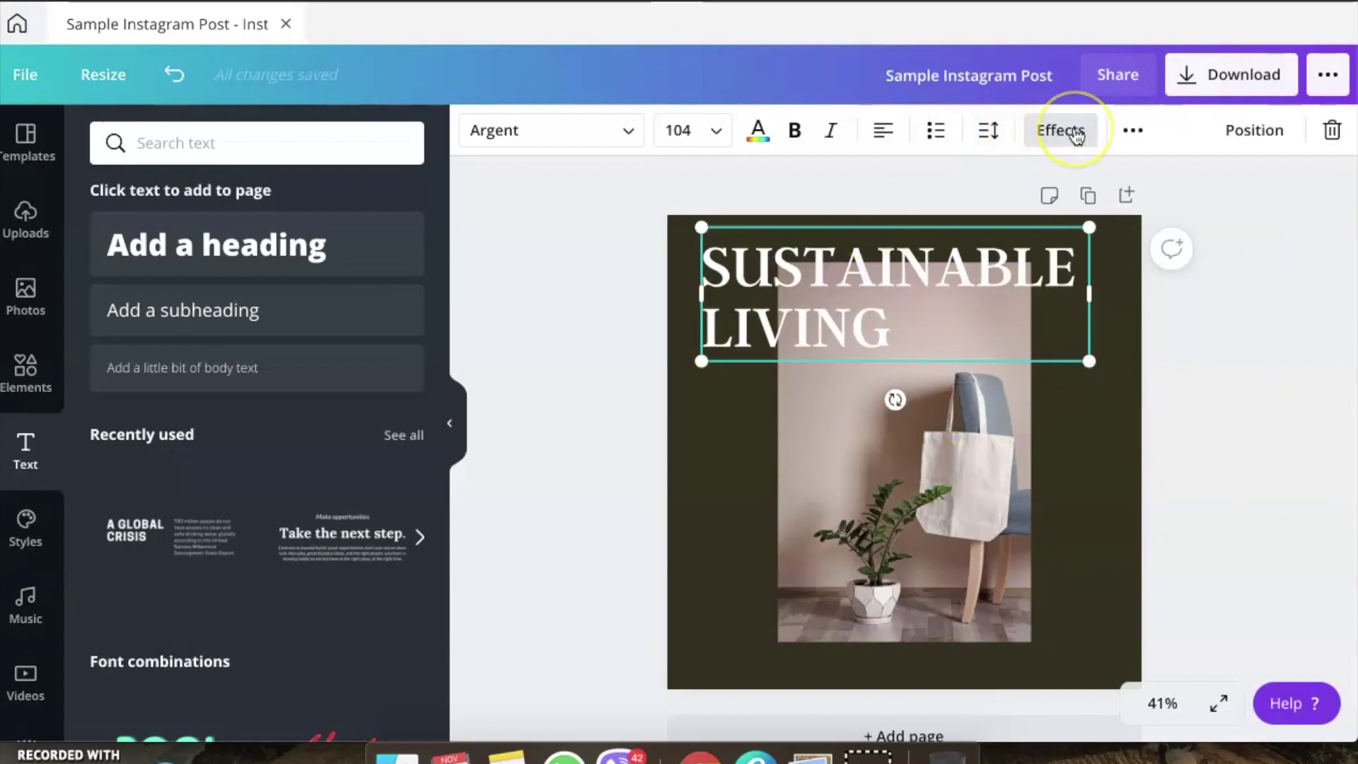
left_click(1076, 133)
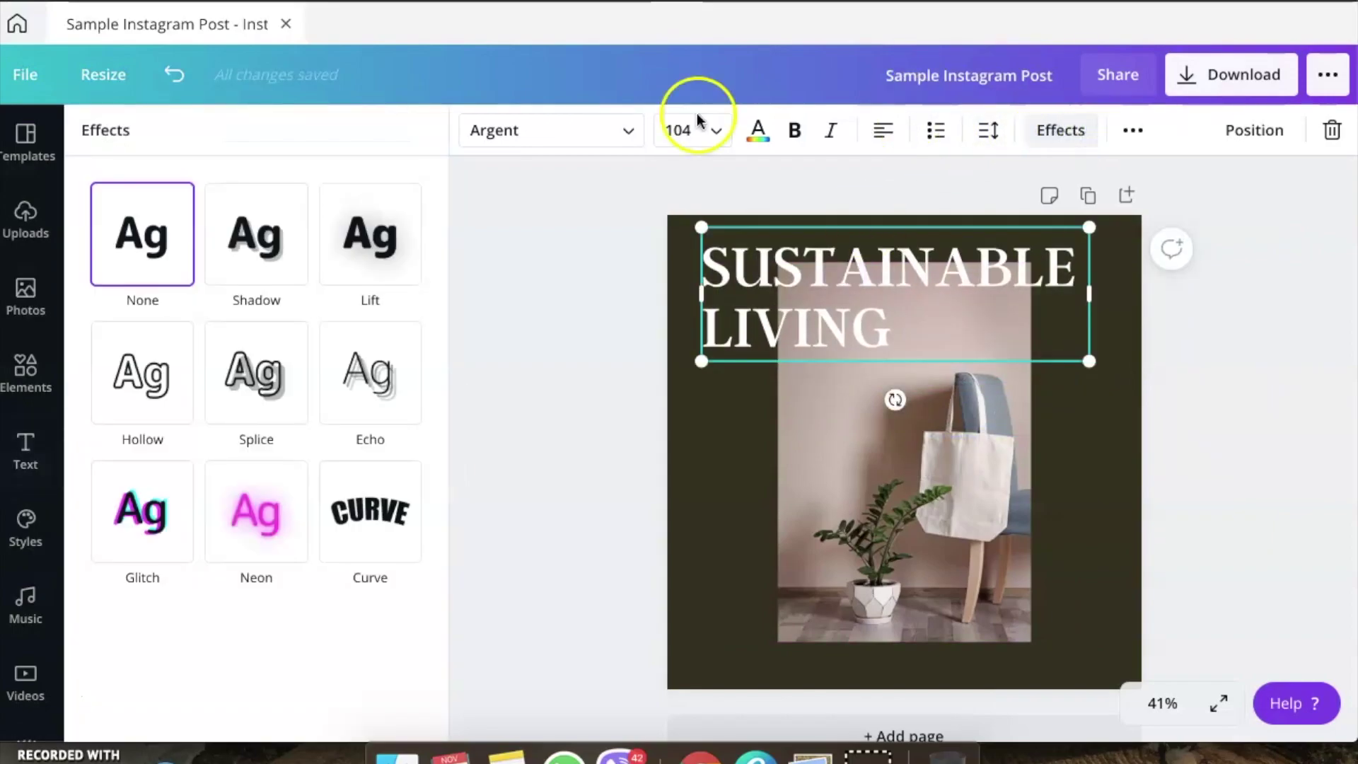
left_click(363, 275)
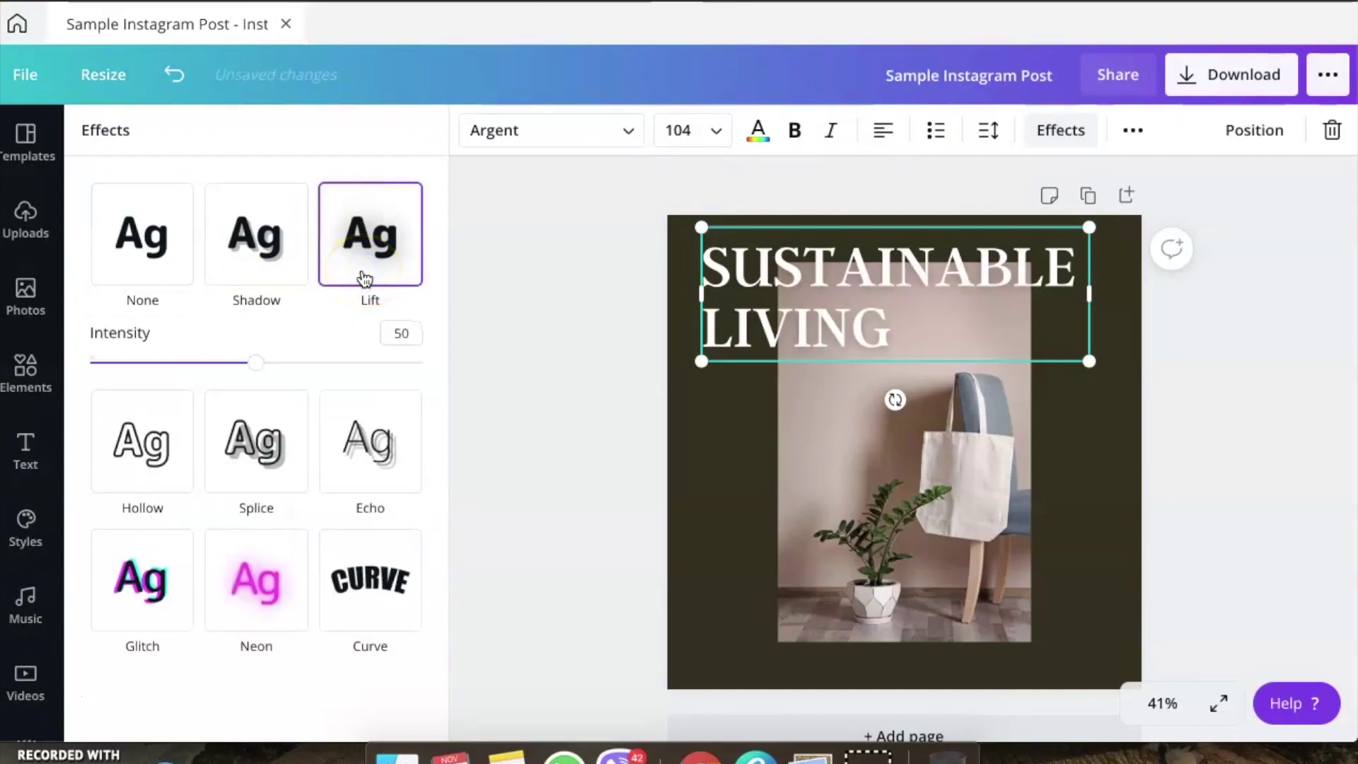
Apply the Shadow text effect to the heading and pick a different shadow color
left_click(269, 262)
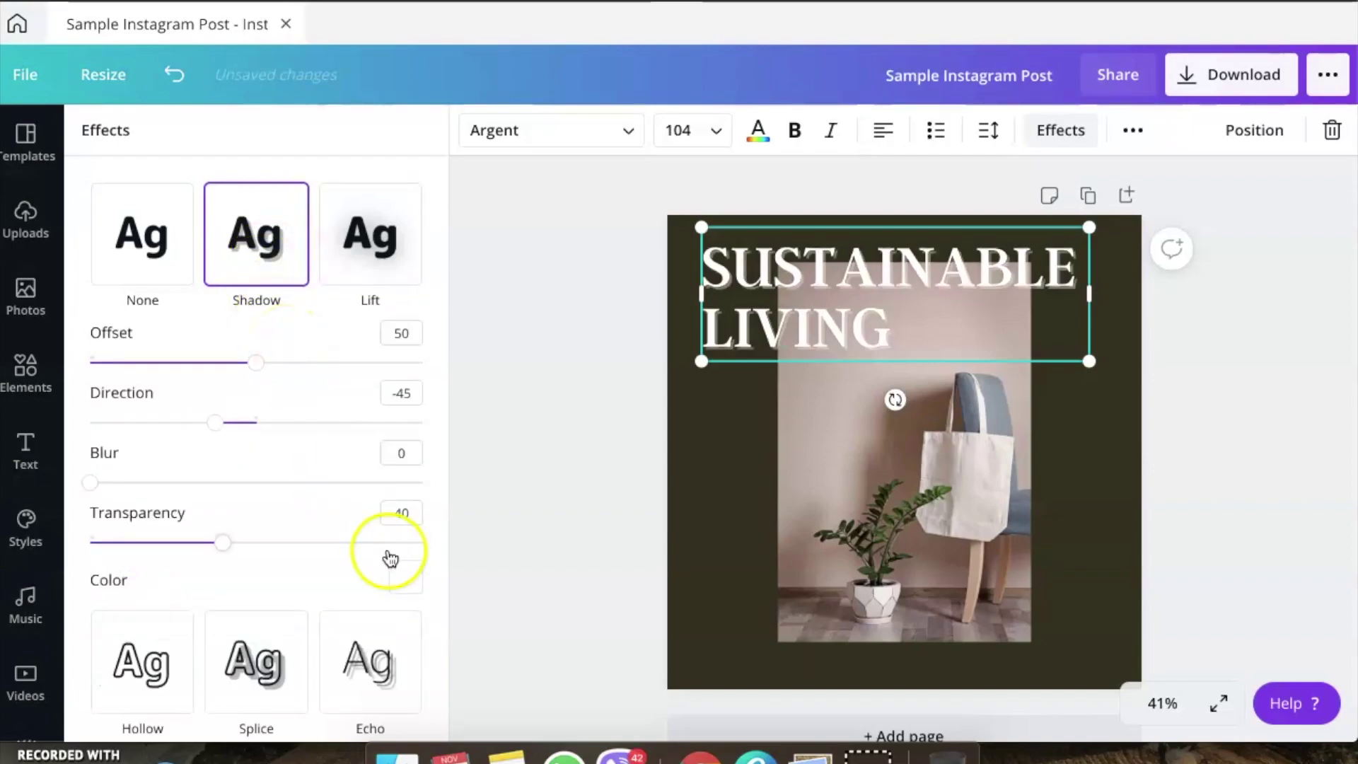
left_click(406, 577)
left_click(122, 273)
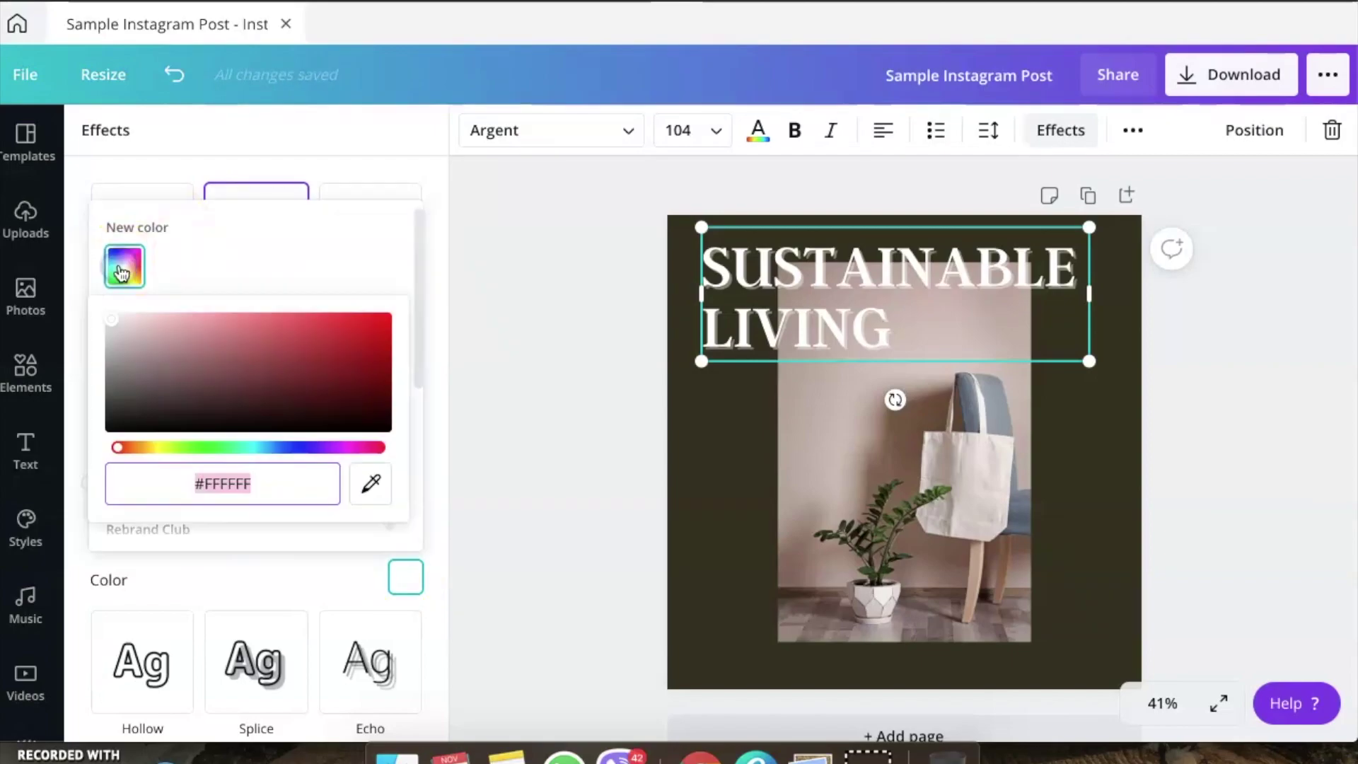
left_click(121, 273)
left_click(544, 485)
left_click(543, 486)
left_click(1161, 422)
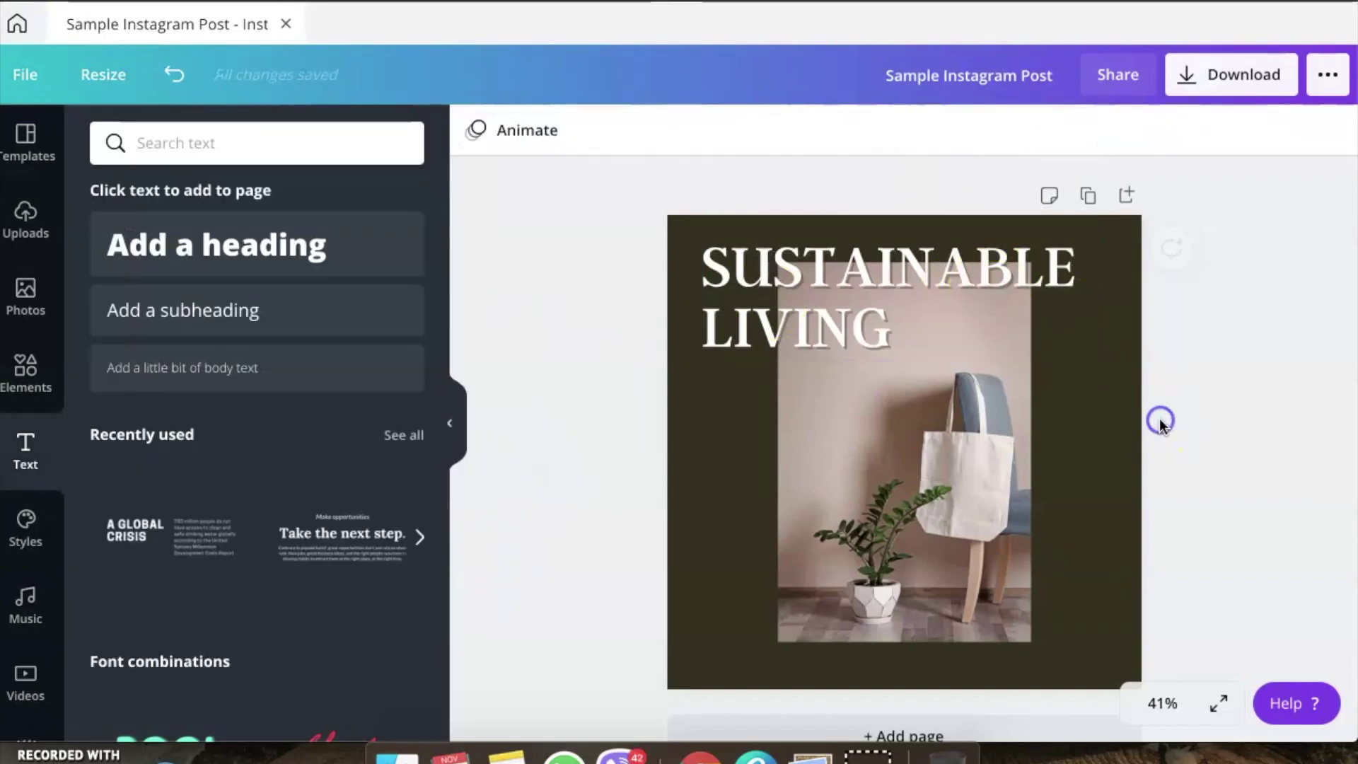
Center the heading over the middle of the photo and widen the photo, cropped closer around the tote bag and plant
left_click(800, 299)
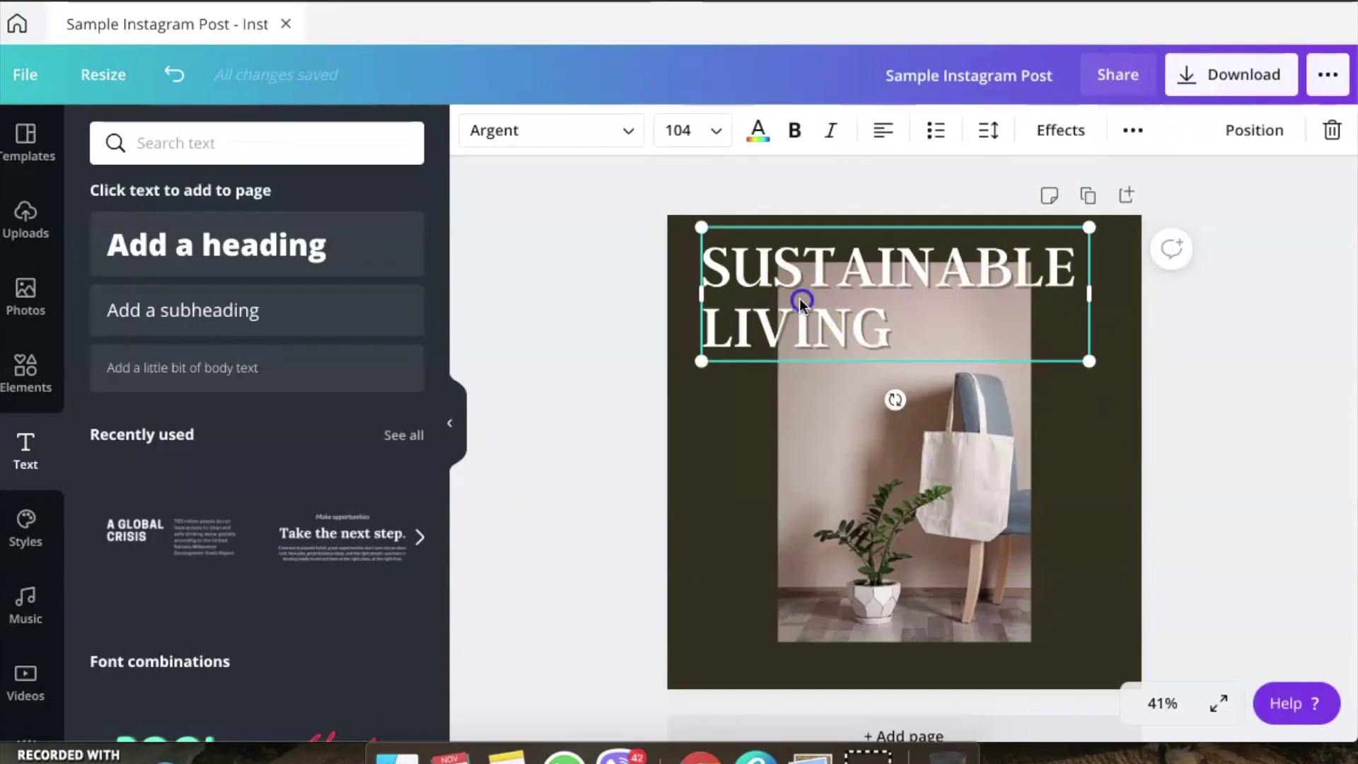
key("ctrl+z")
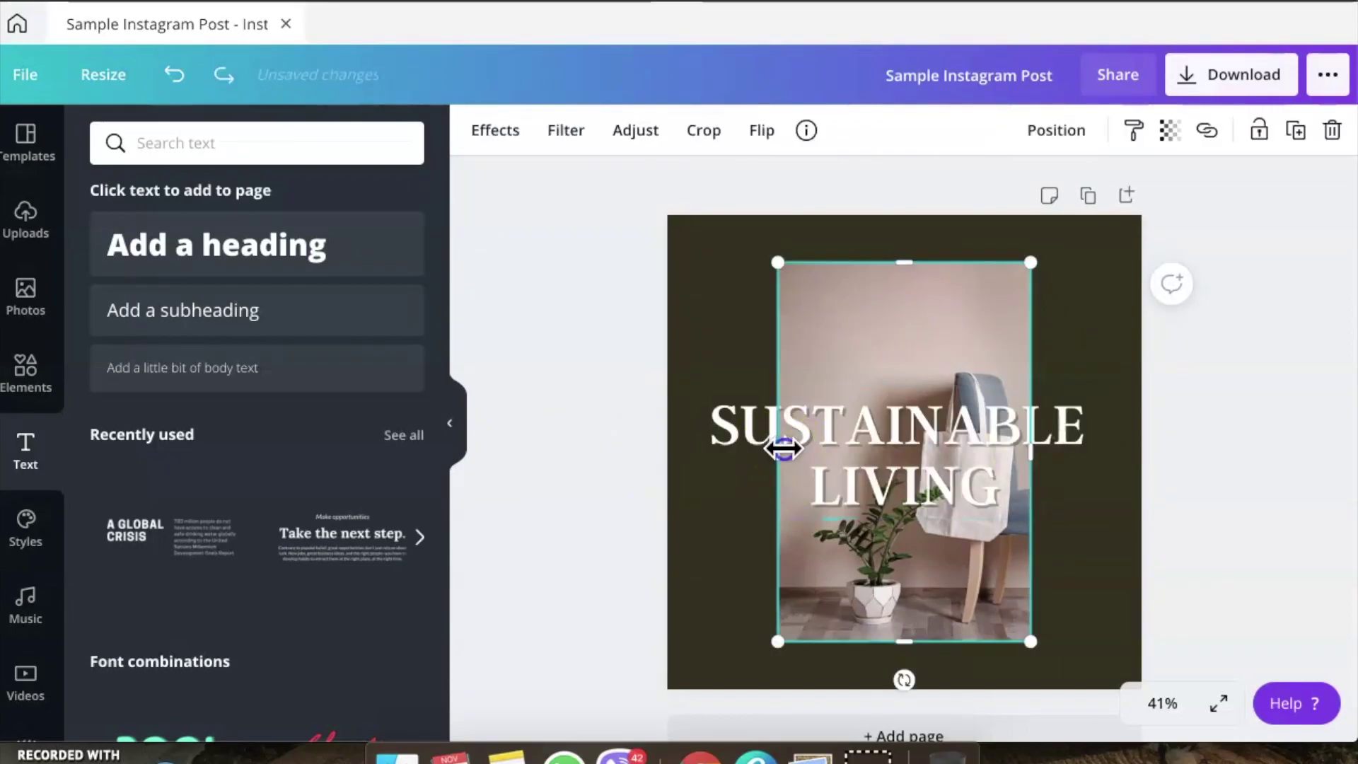
left_click_drag(776, 449, 710, 502)
double_click(994, 597)
left_click_drag(995, 599, 979, 427)
key("Return")
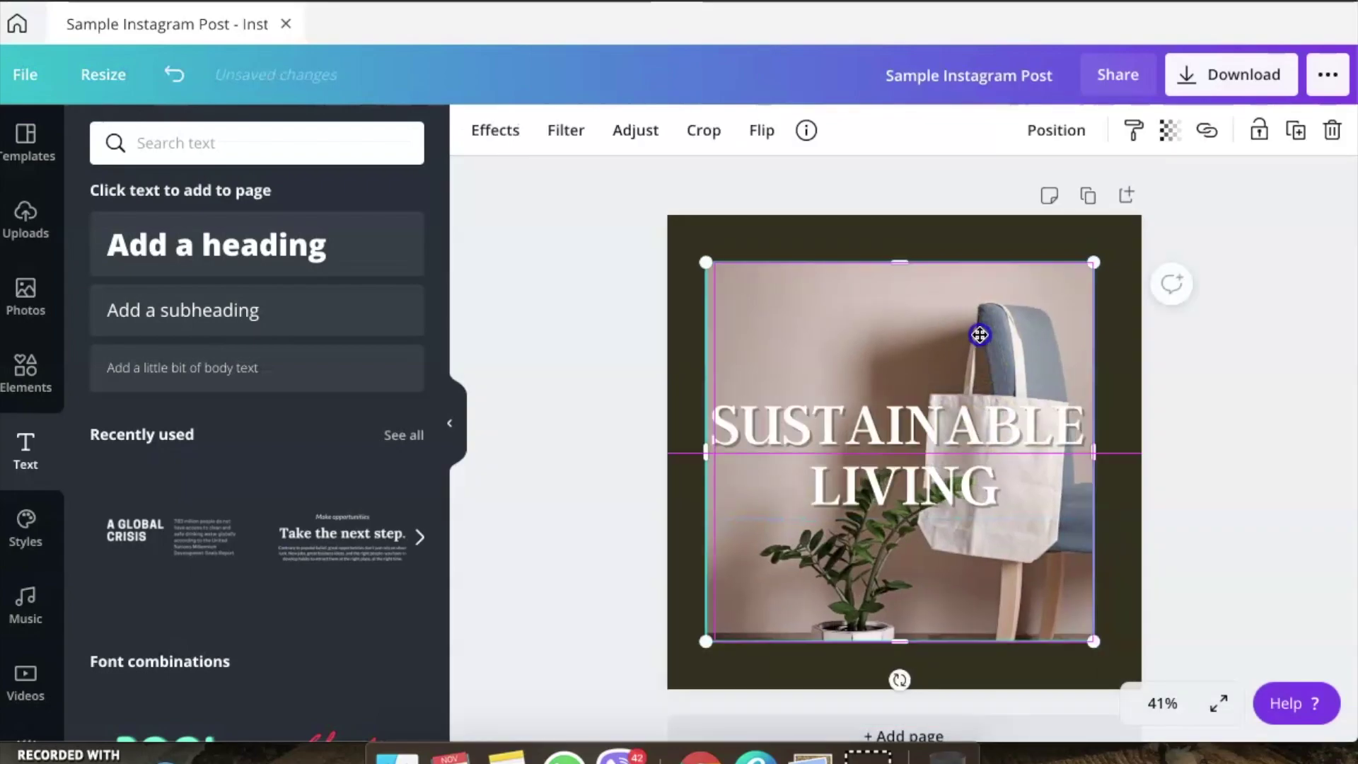
Narrow the widened photo slightly and center it on the page
left_click_drag(980, 334, 990, 332)
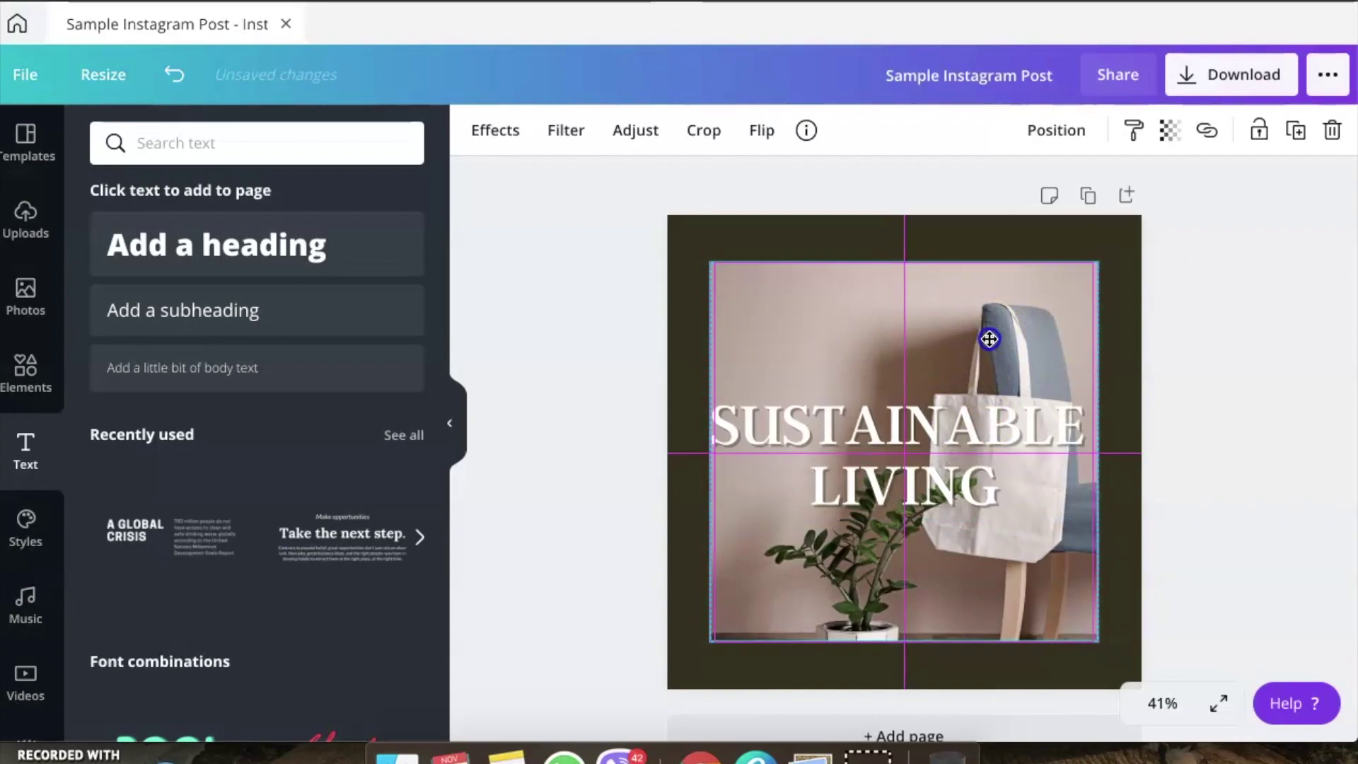
mouse_move(989, 338)
left_mouse_down()
mouse_move(964, 334)
mouse_move(988, 333)
left_mouse_up()
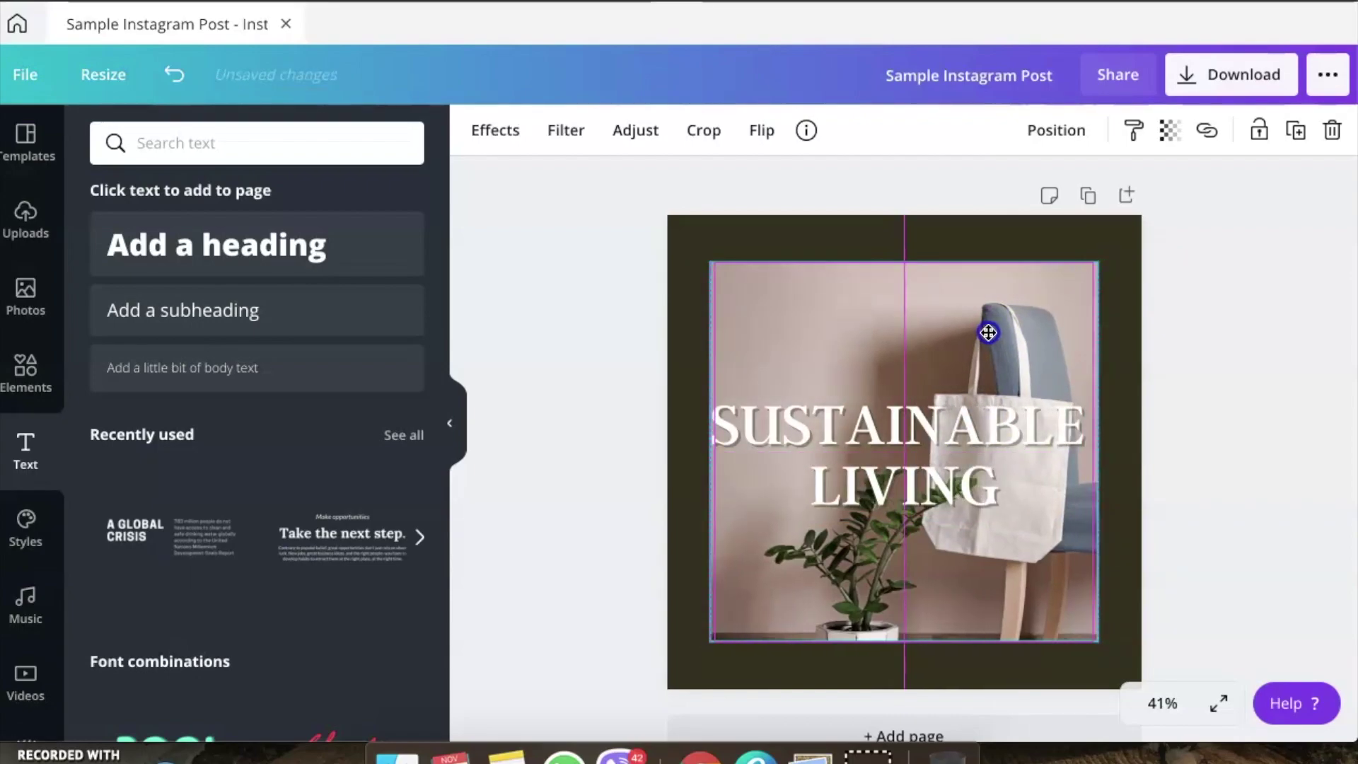
left_click_drag(989, 308, 989, 337)
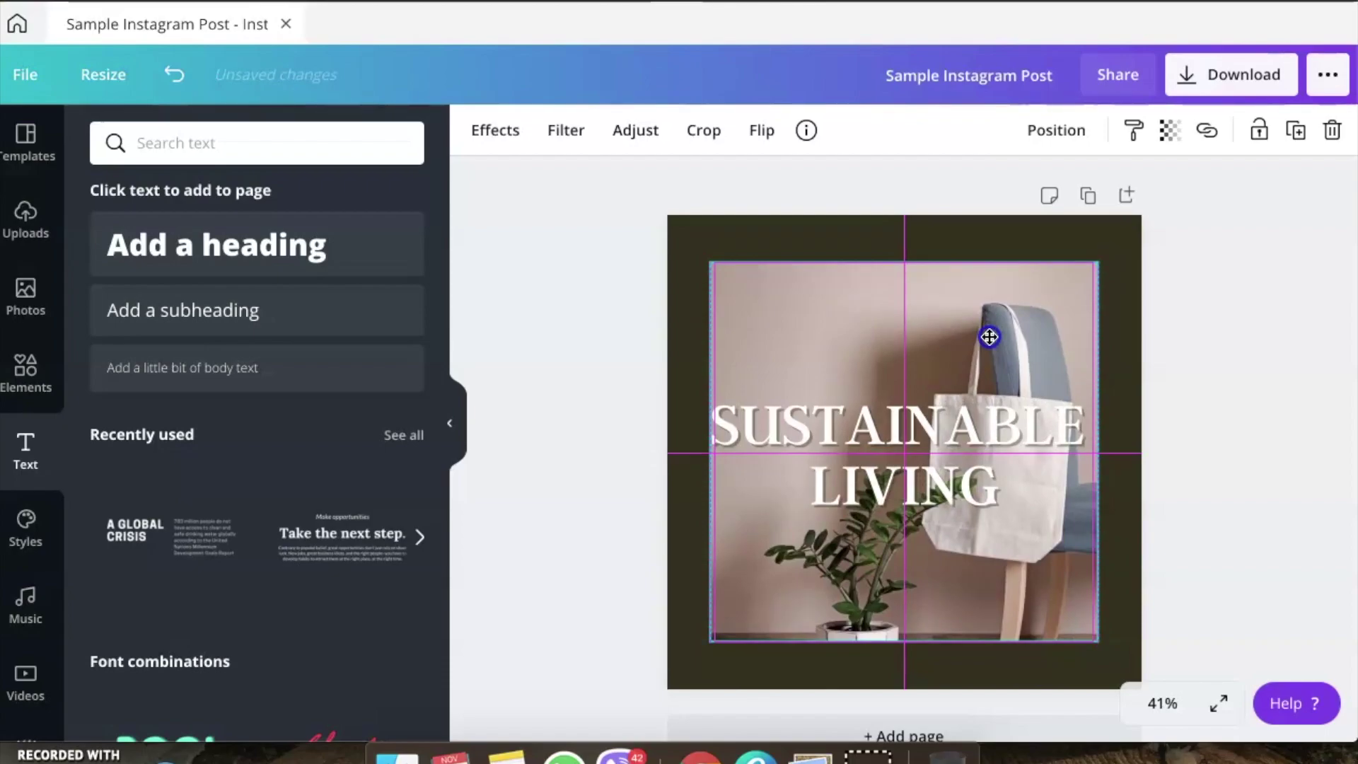
left_click_drag(989, 337, 974, 325)
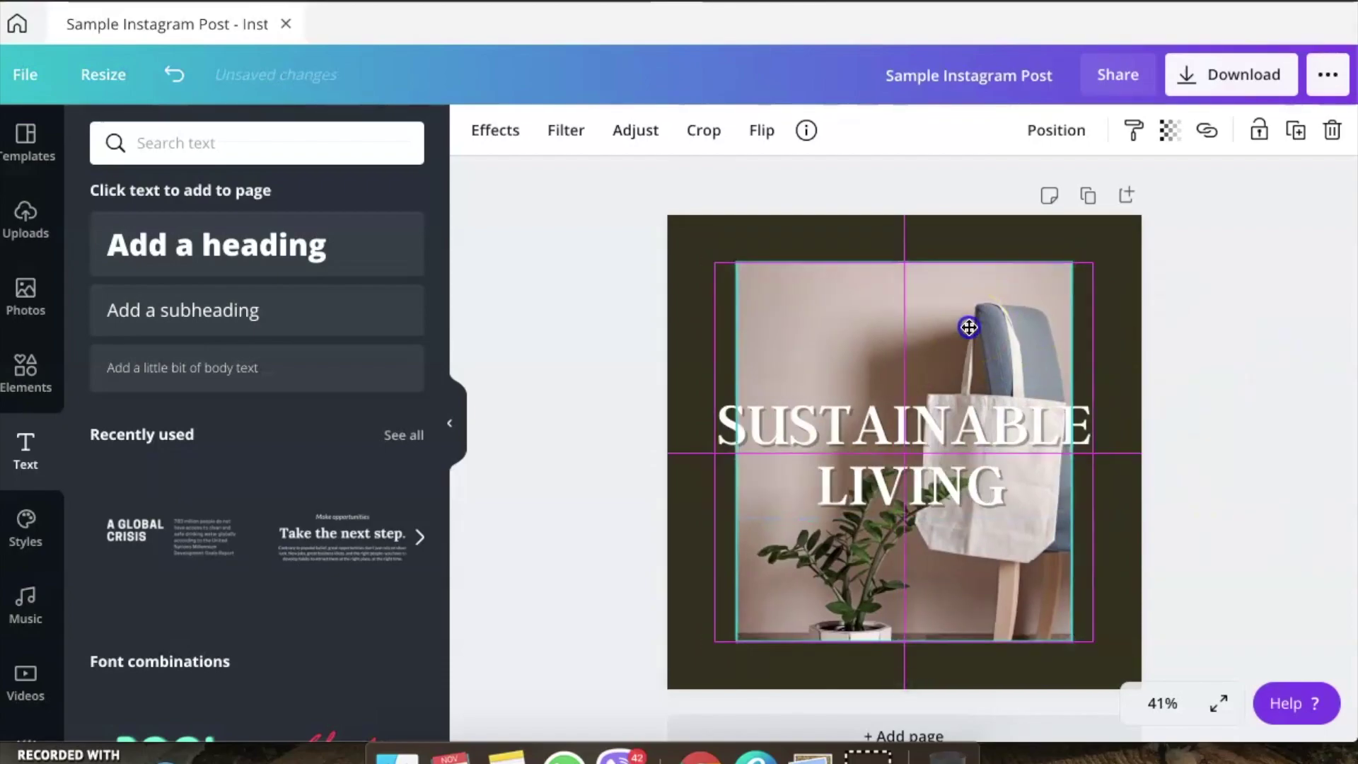
left_click(1278, 327)
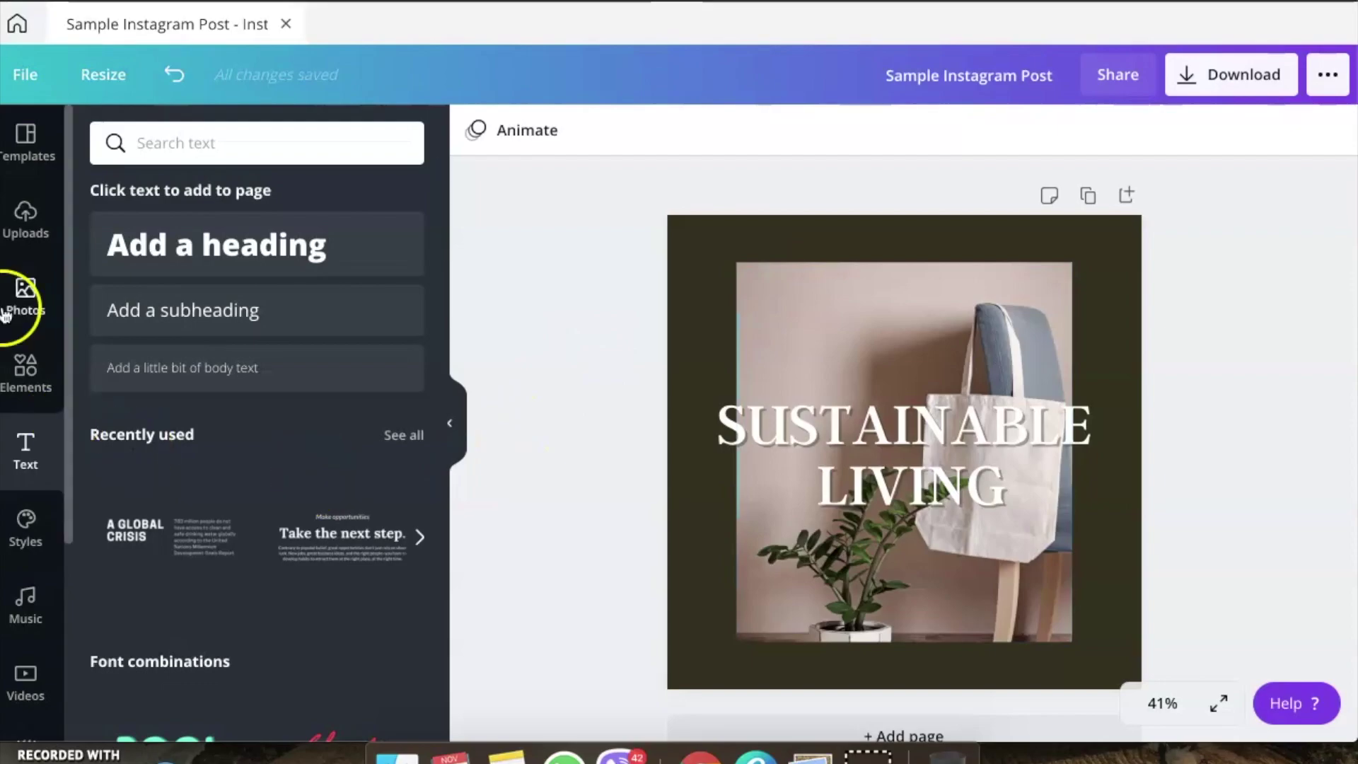
Try a rounded square shape and a plain solid line as decoration on the page
left_click(21, 372)
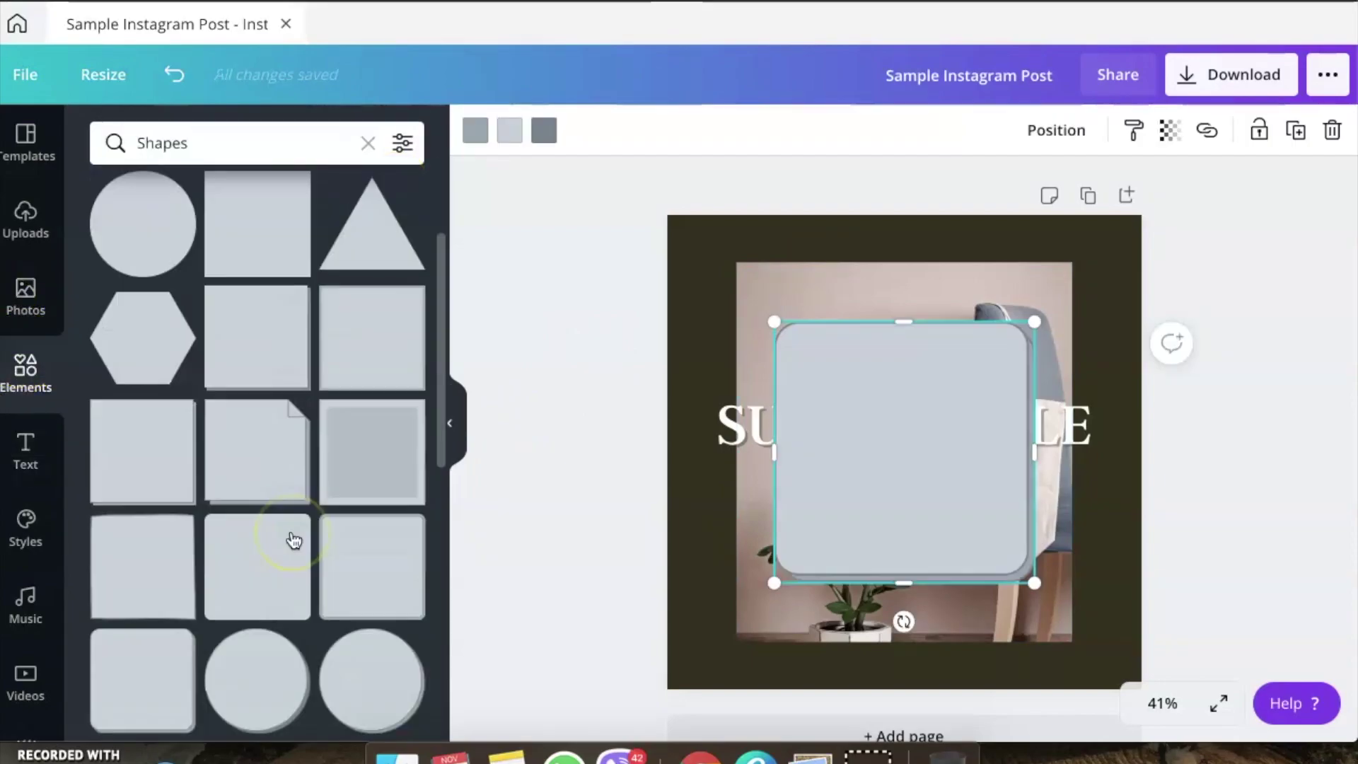
scroll(292, 541, "down", 5)
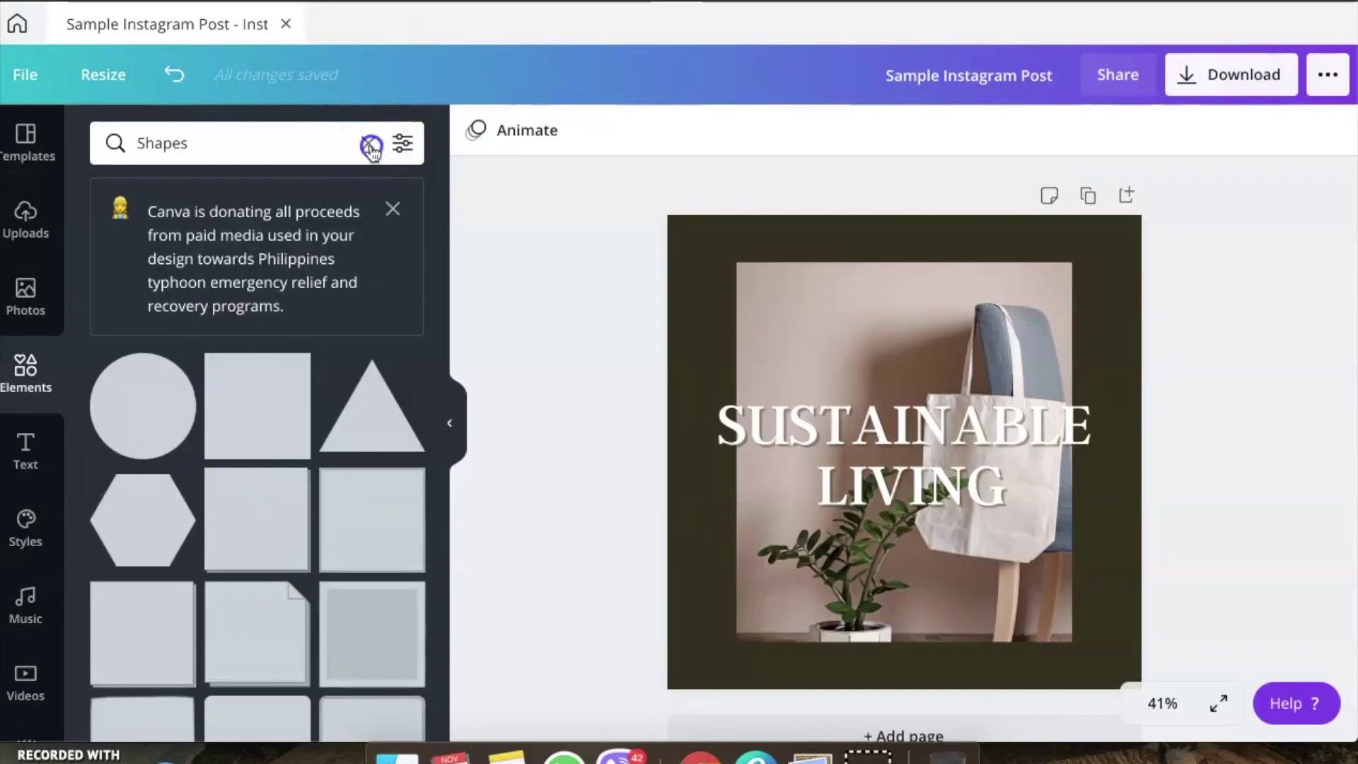
left_click(371, 148)
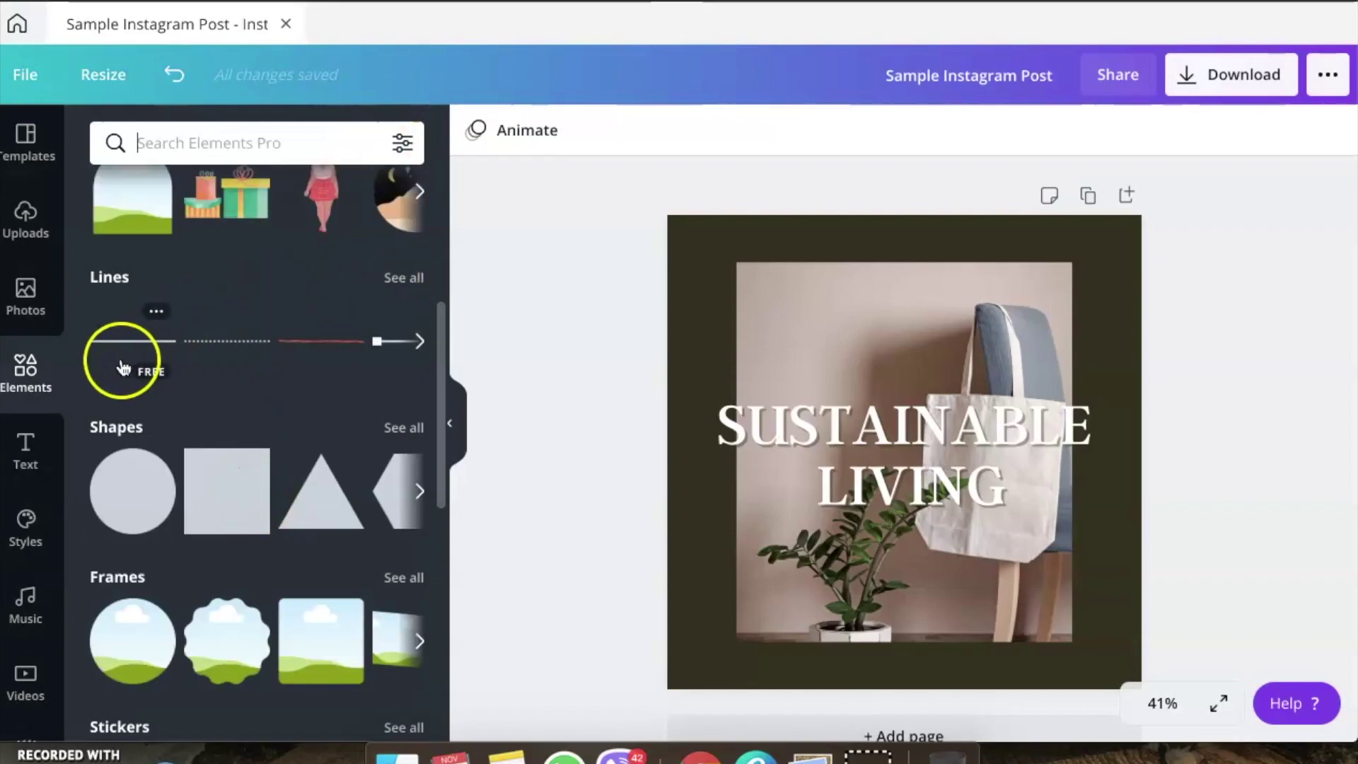
left_click(128, 342)
left_click_drag(931, 448, 931, 244)
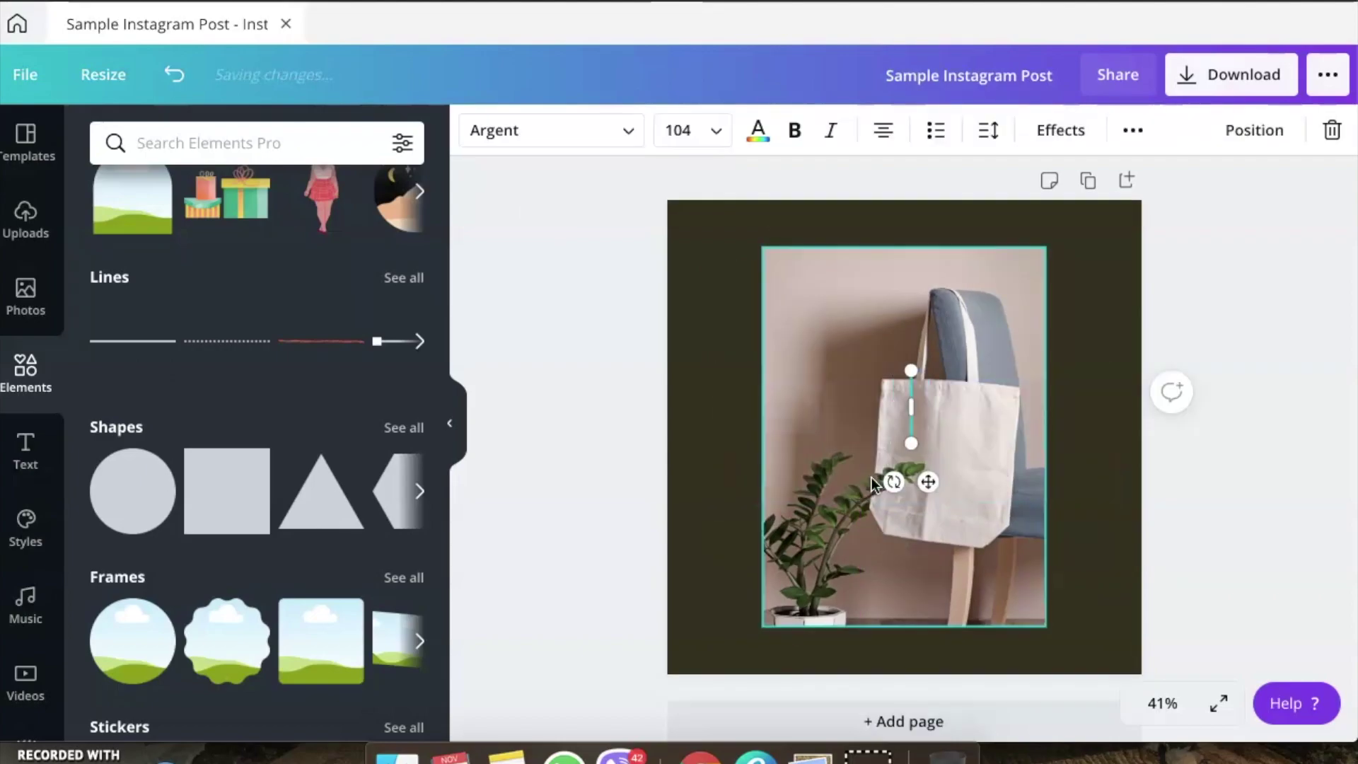
Replace the heading text with "50% OFF" and move it slightly lower, centered across the photo
type("50%")
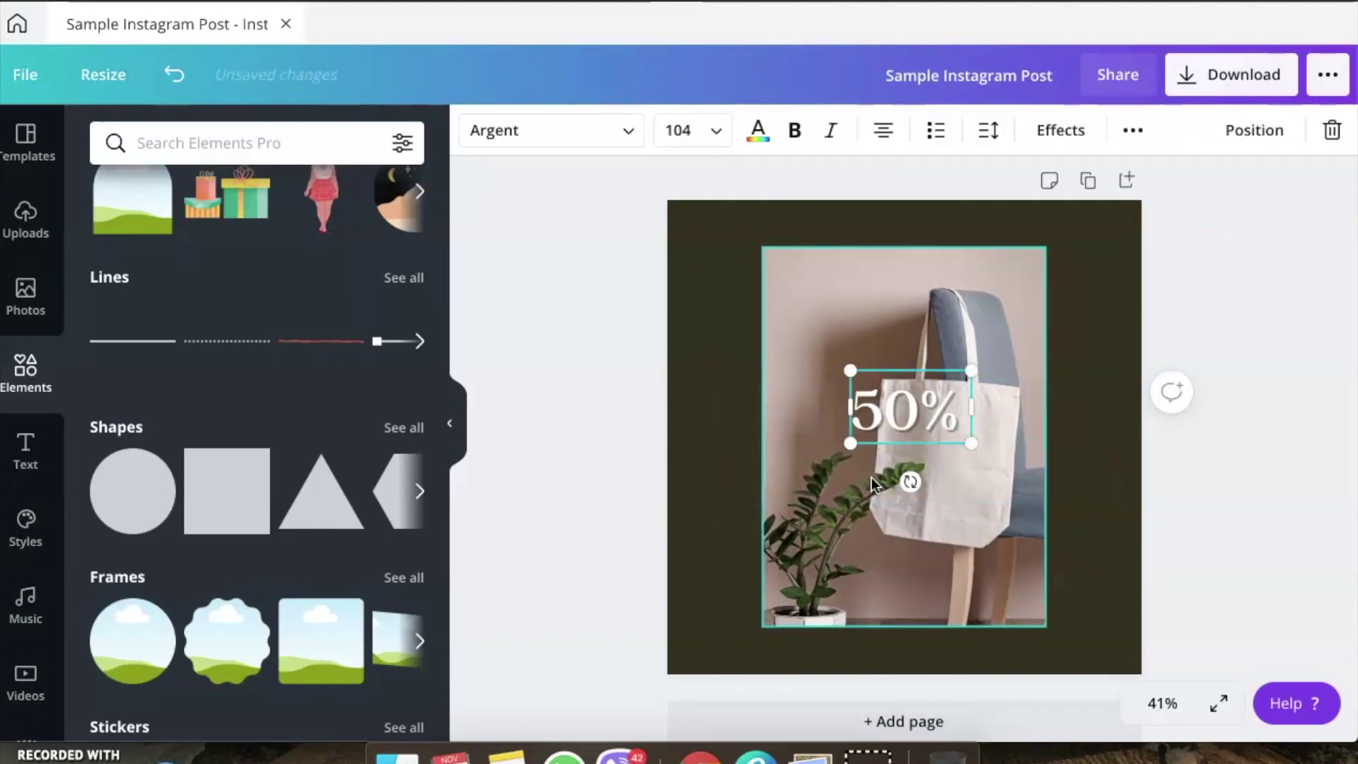
type(" OFF")
left_click(1153, 621)
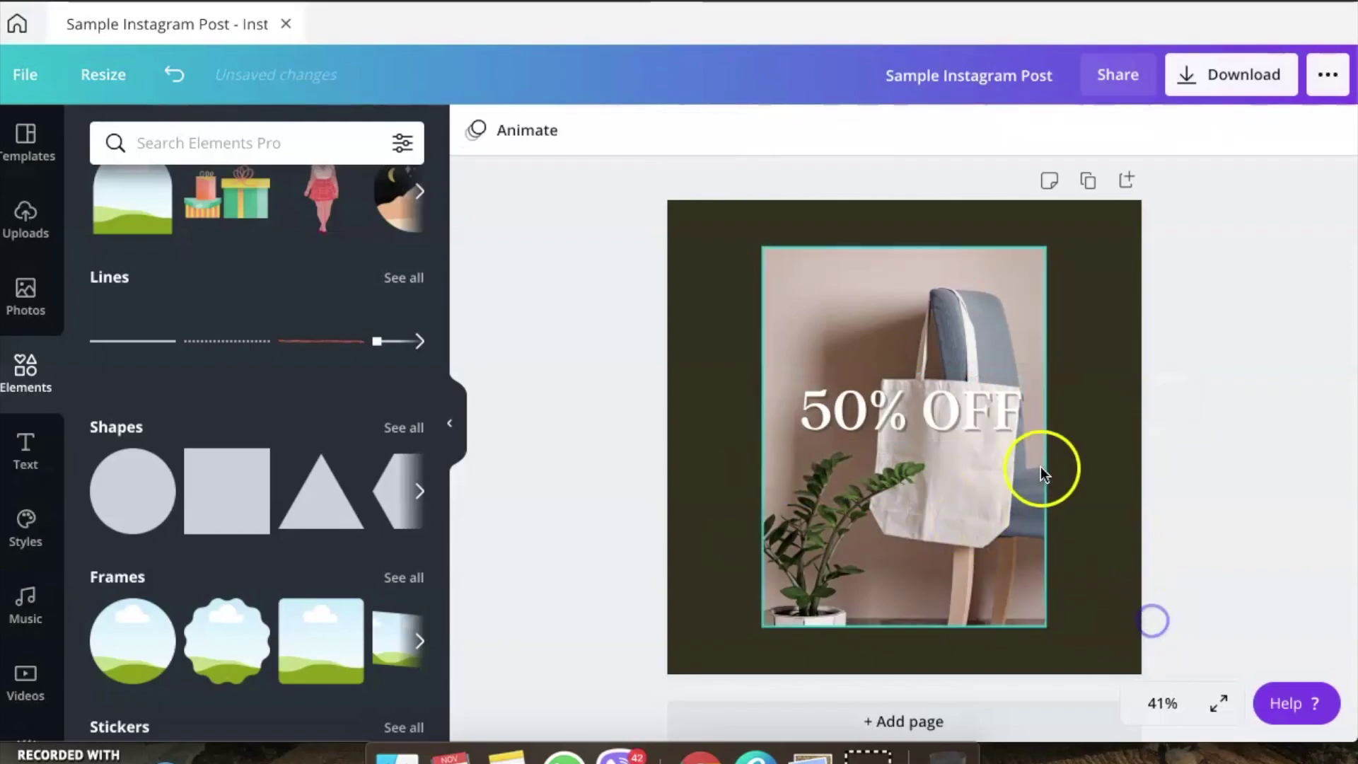
left_click_drag(934, 410, 934, 448)
left_click(916, 623)
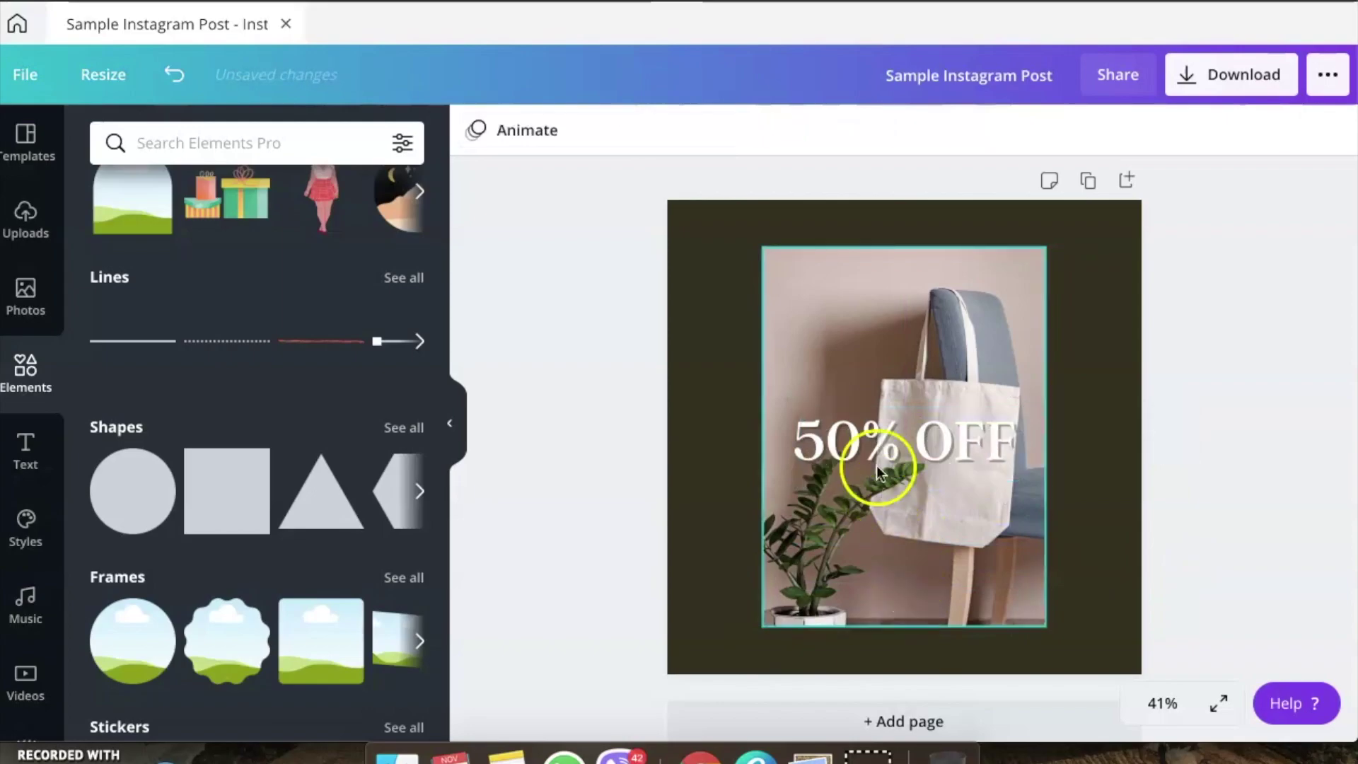
left_click(866, 431)
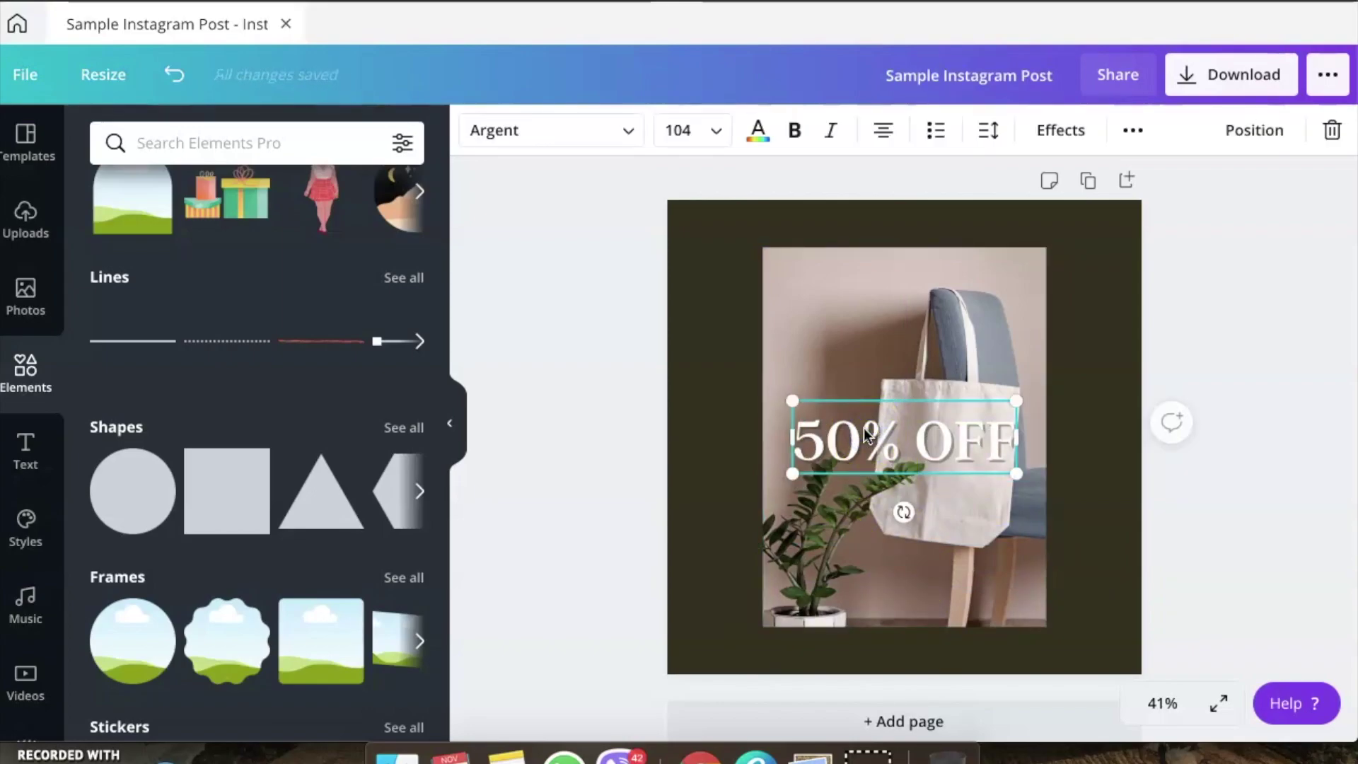
Duplicate the "50% OFF" heading near the photo's lower edge and change the copy's text to "sustainable living"
left_click(1100, 580)
left_click_drag(941, 448, 940, 612)
double_click(941, 619)
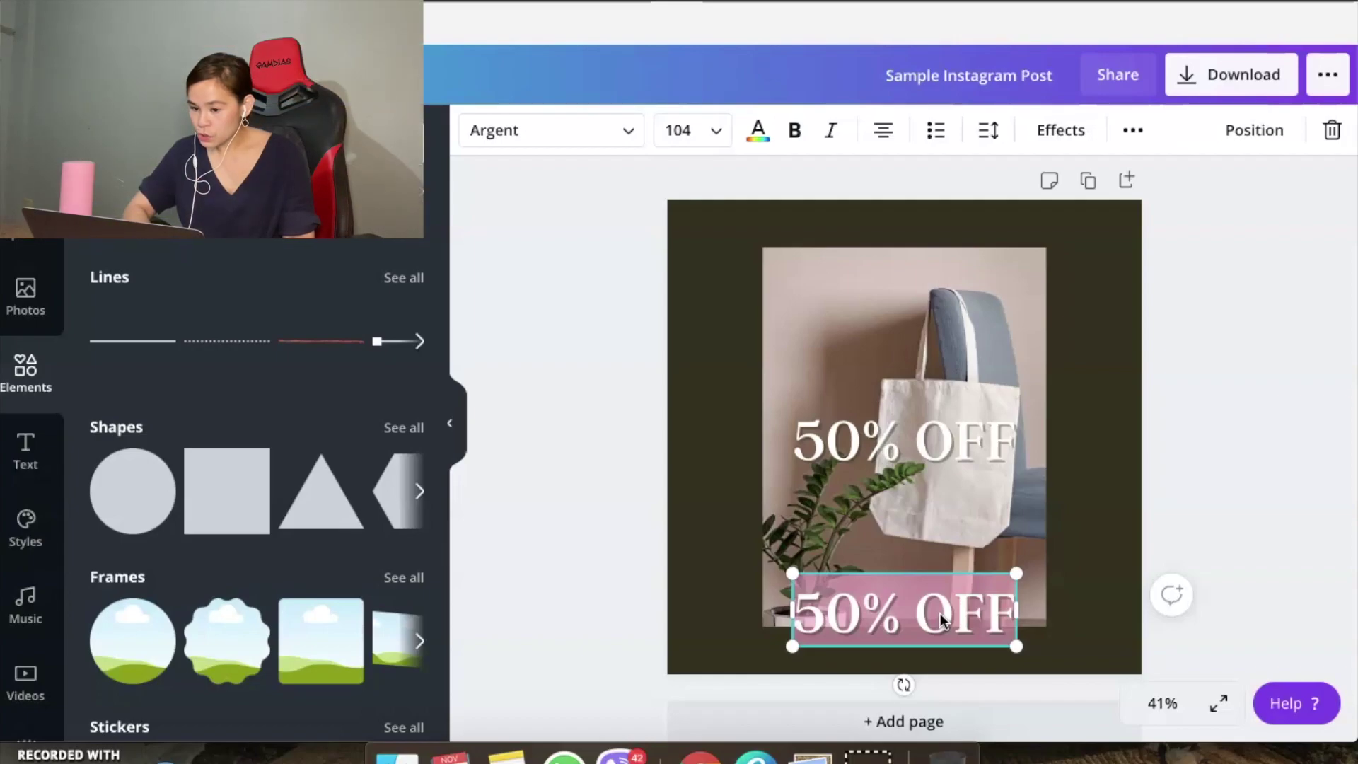
type("sustai")
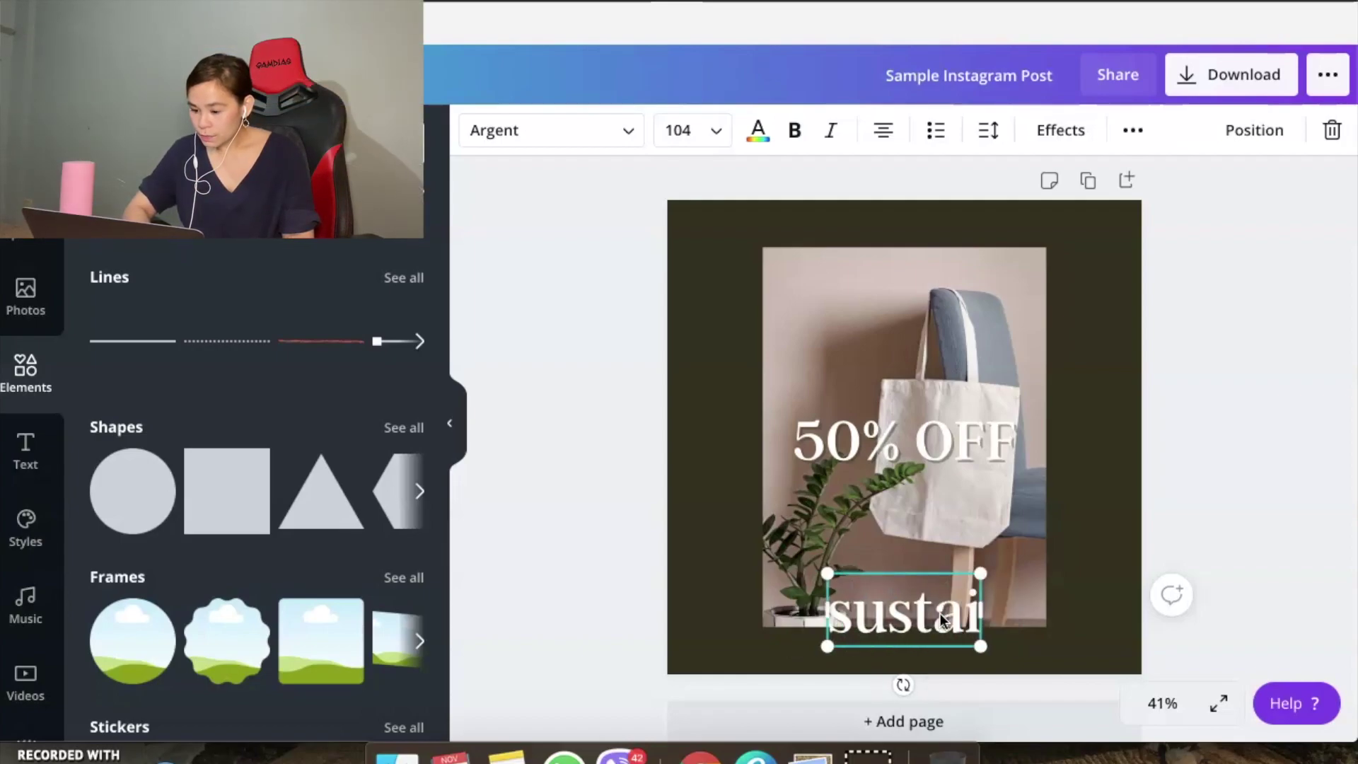
type("nable living")
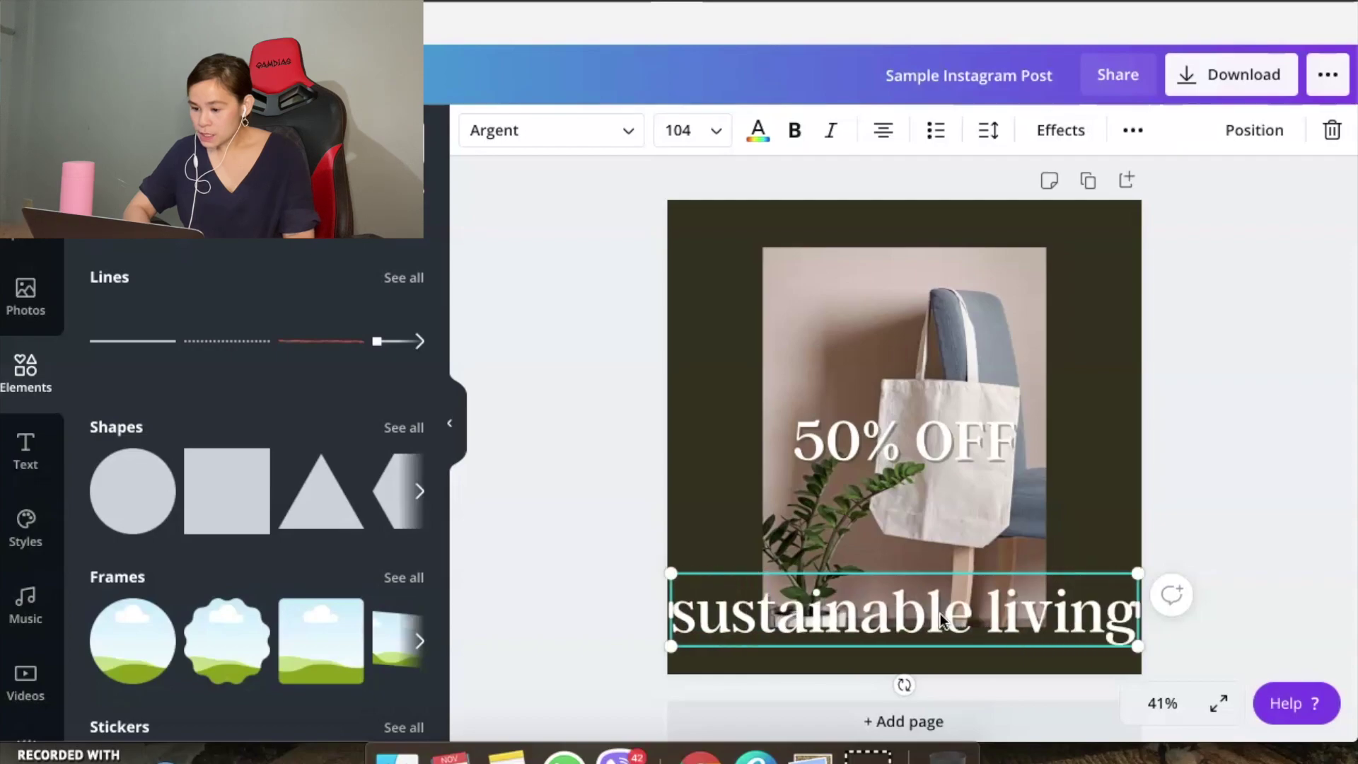
Set the "sustainable living" text to font size 32 and place it just below the photo
key("ctrl+a")
left_click(714, 129)
left_click(709, 168)
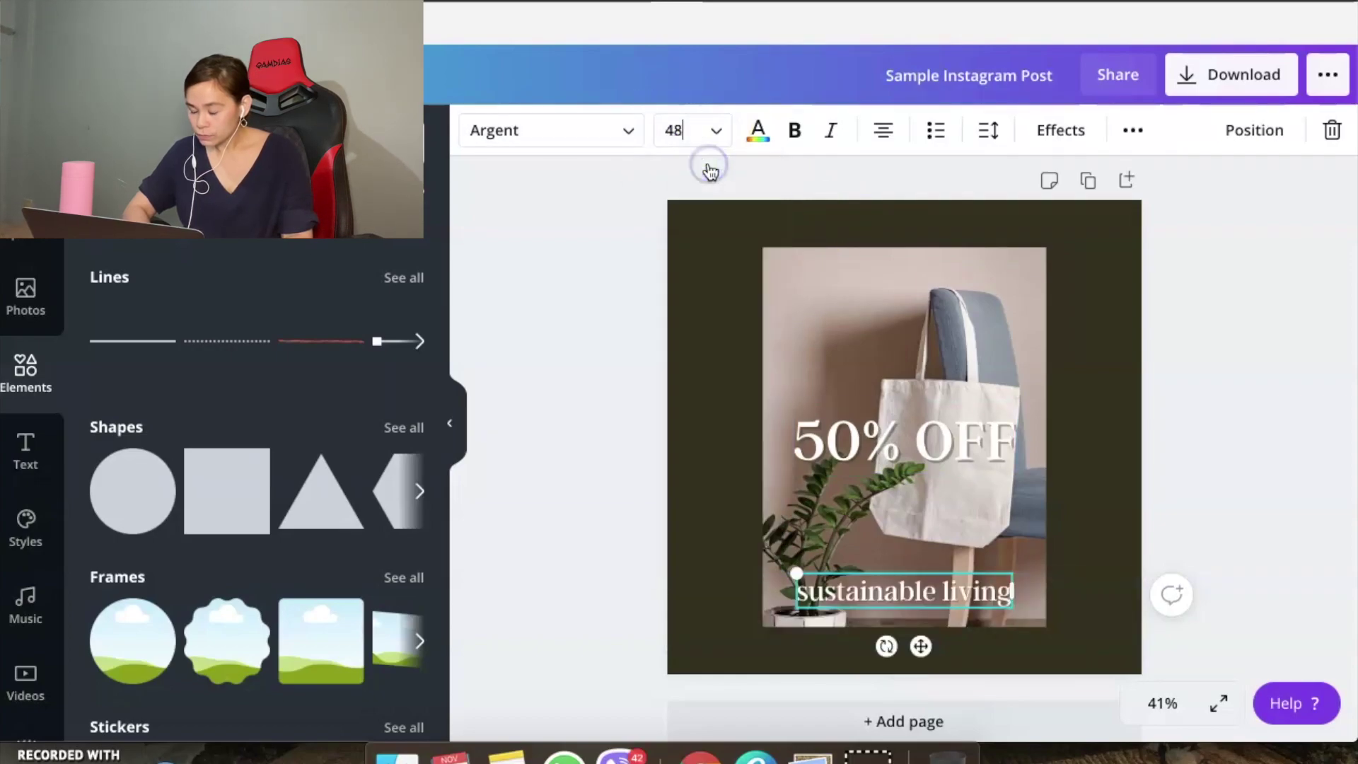
left_click_drag(953, 570, 948, 623)
left_click(716, 130)
type("32")
left_click(906, 157)
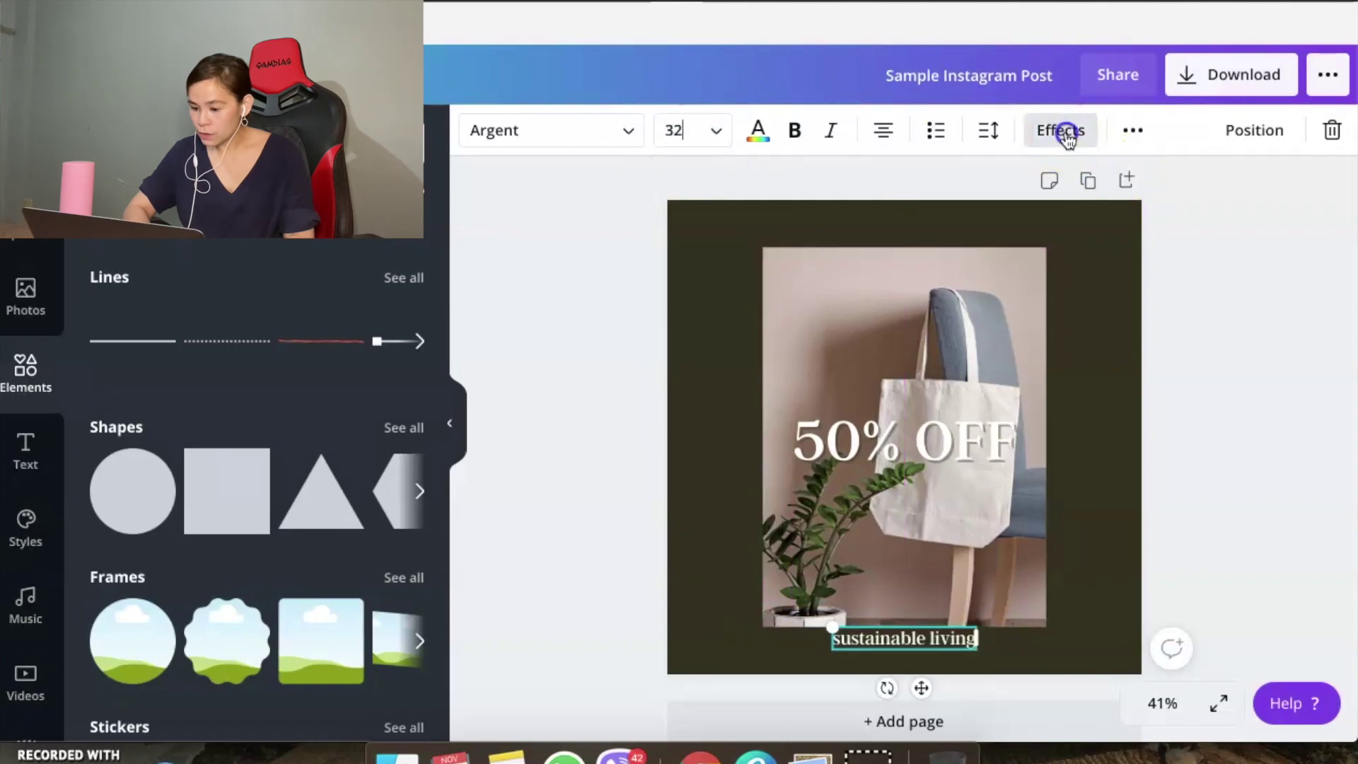
Widen the letter spacing of "sustainable living" and center the line below the photo
left_click(1062, 130)
left_click(988, 130)
left_click_drag(1135, 203, 1192, 195)
left_click(1215, 516)
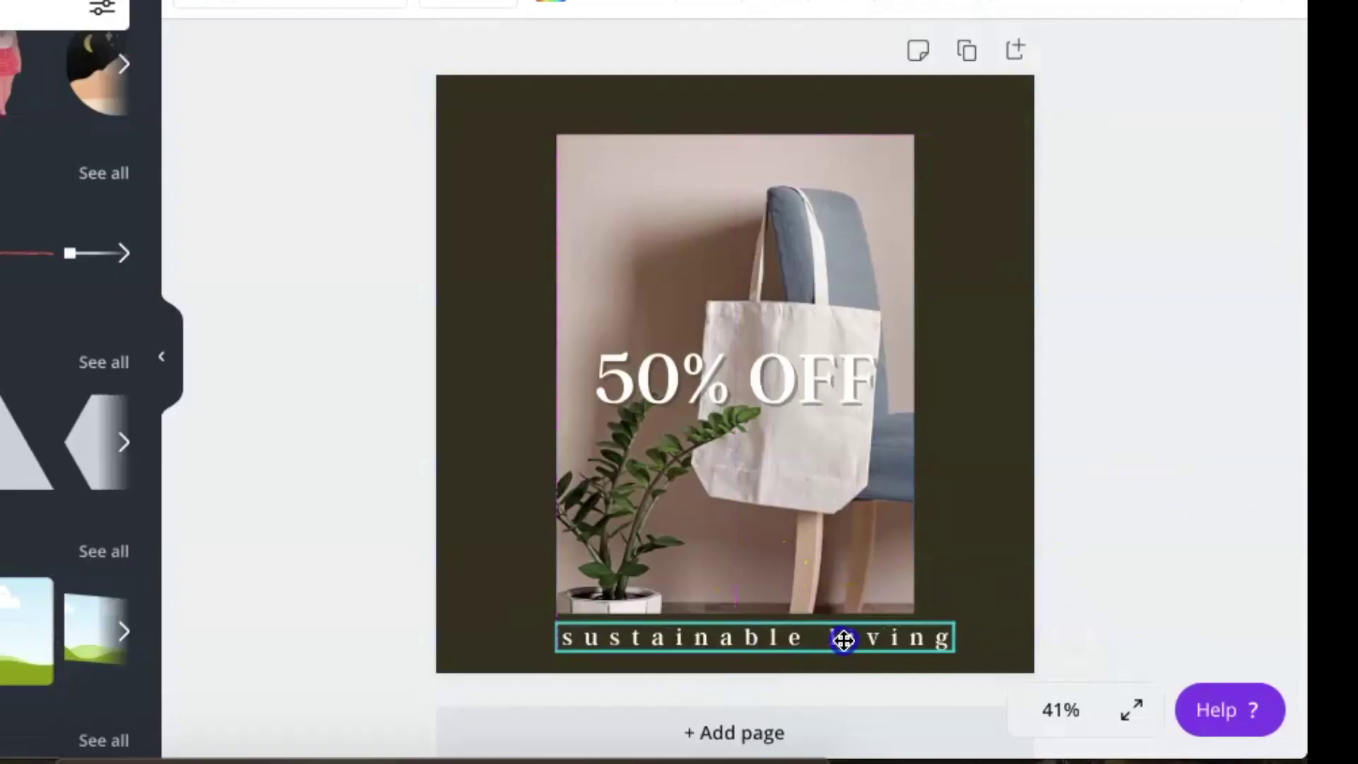
left_click_drag(844, 641, 829, 640)
left_click(996, 570)
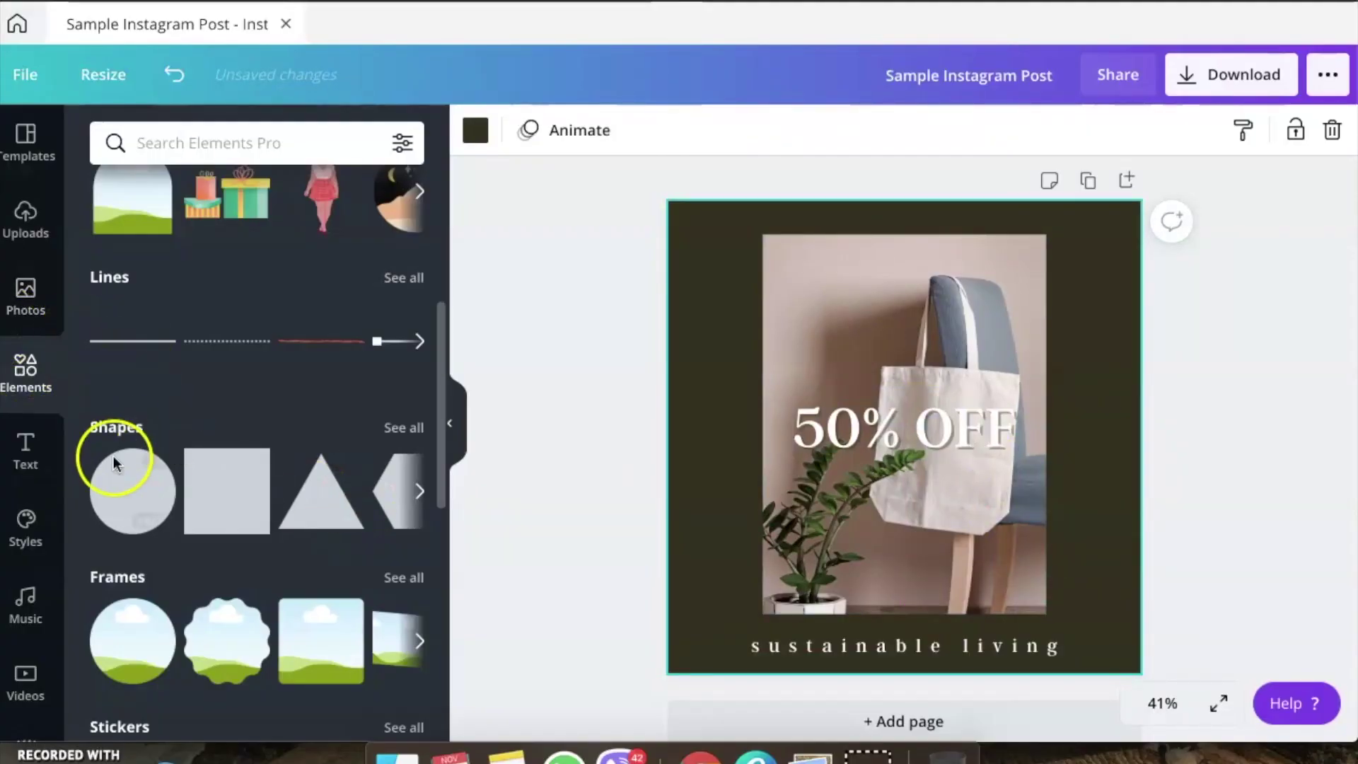
left_click(28, 459)
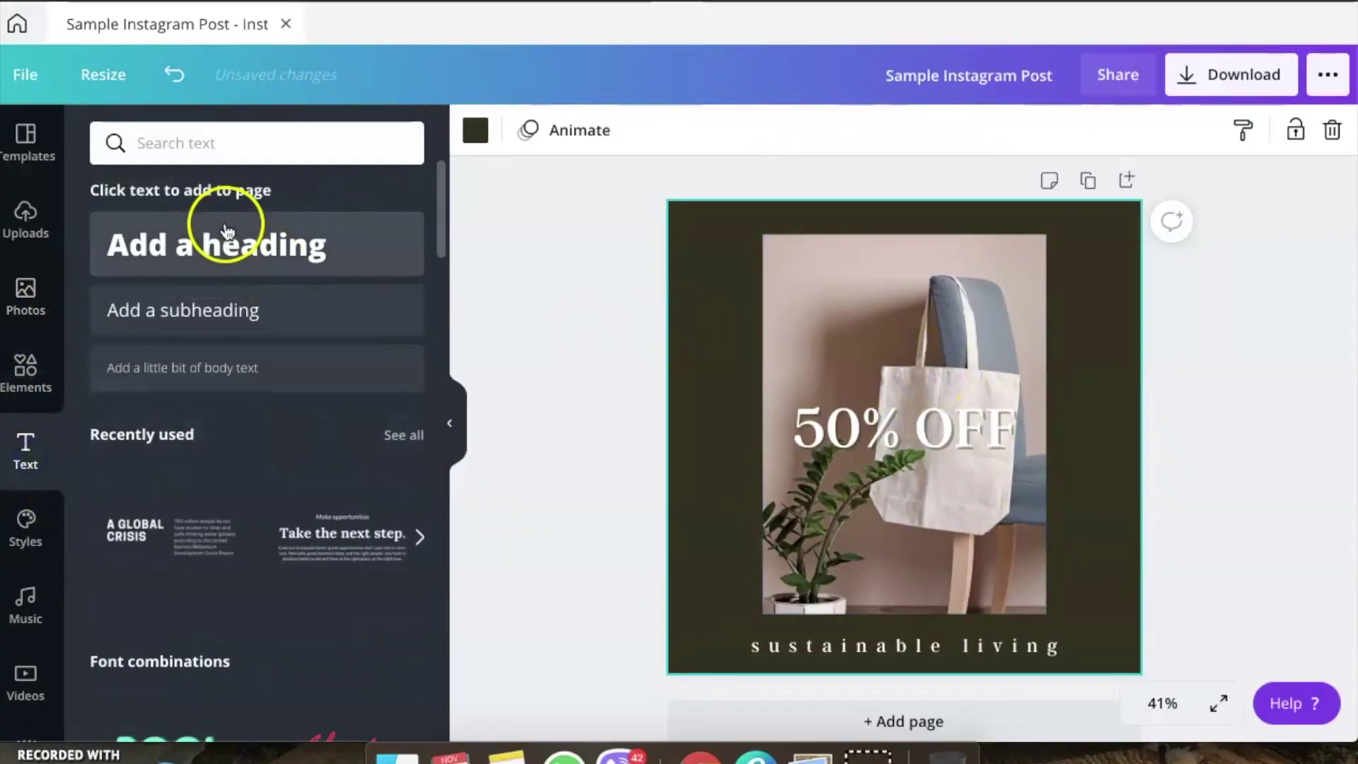
left_click(249, 247)
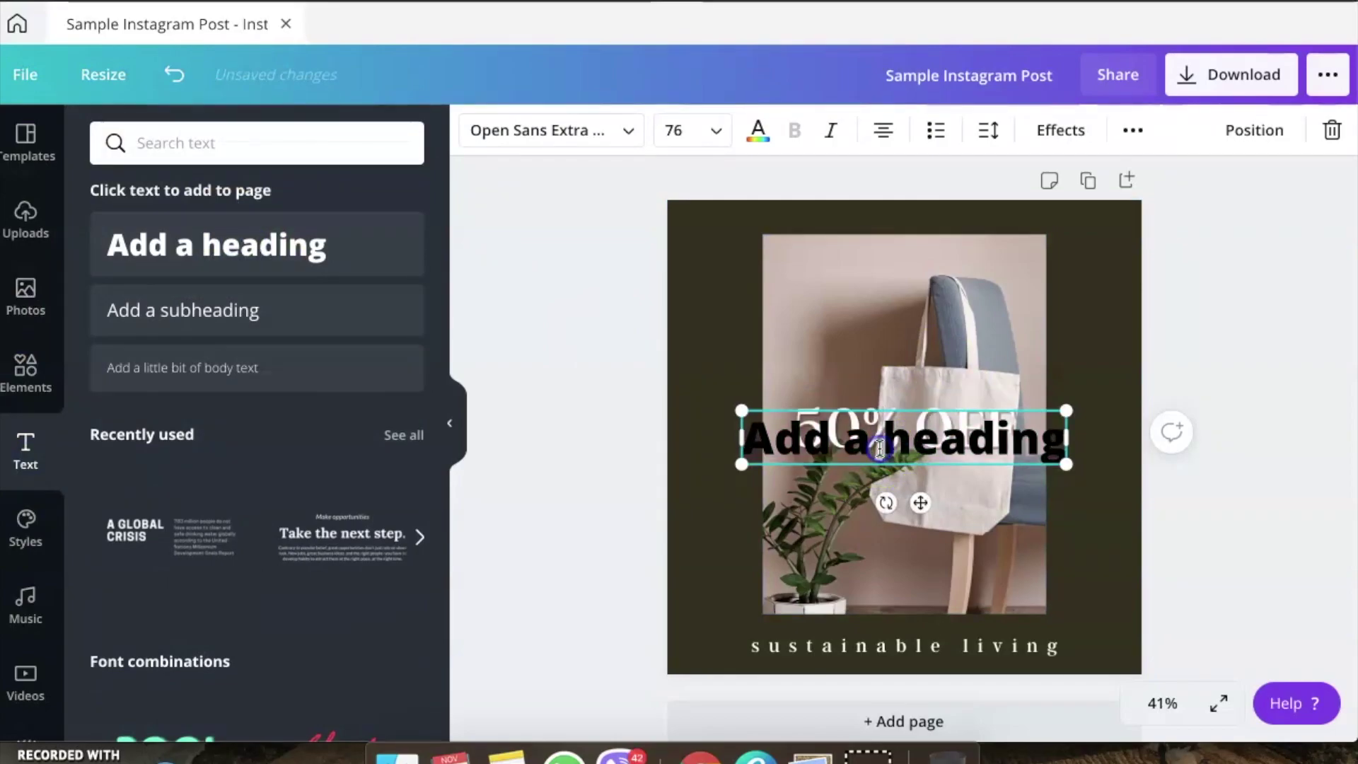
type("@")
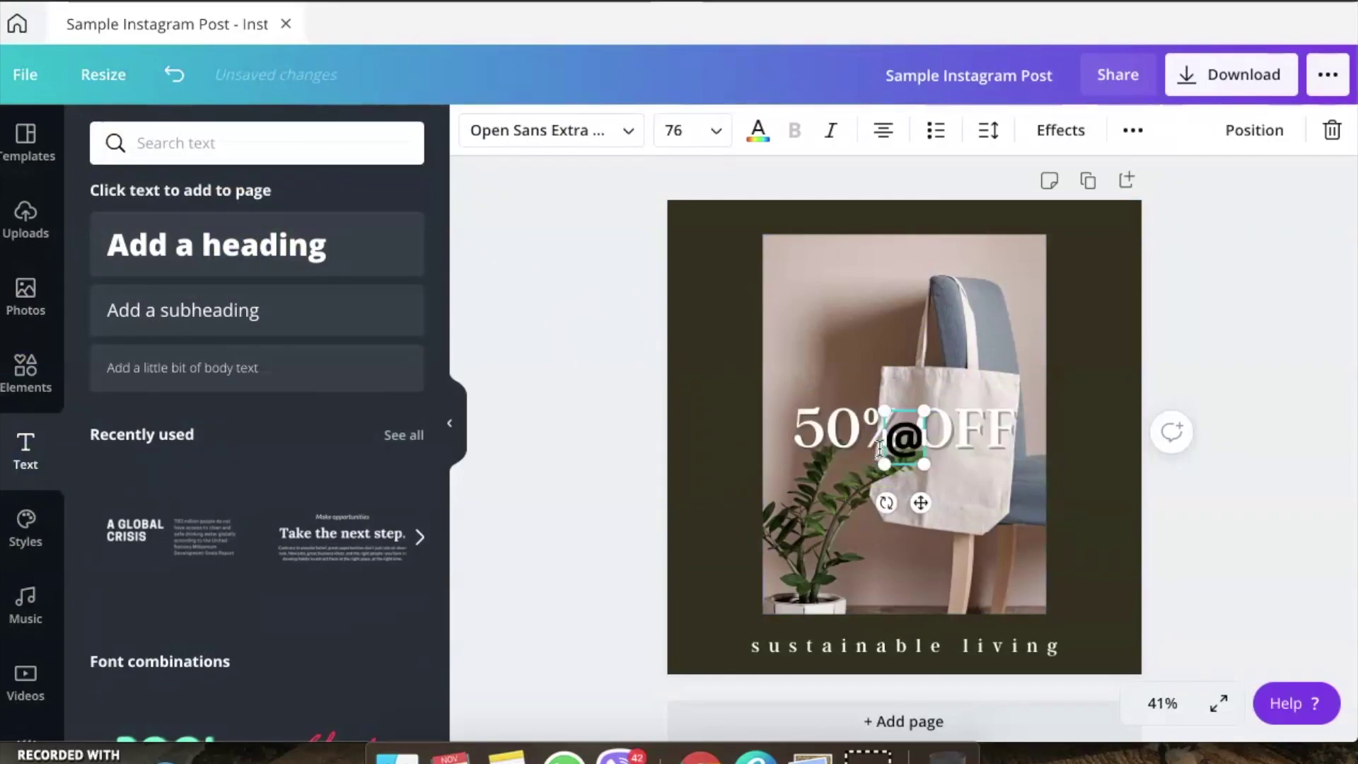
type("s")
key("BackSpace")
type("ecobagsph")
key("ctrl+a")
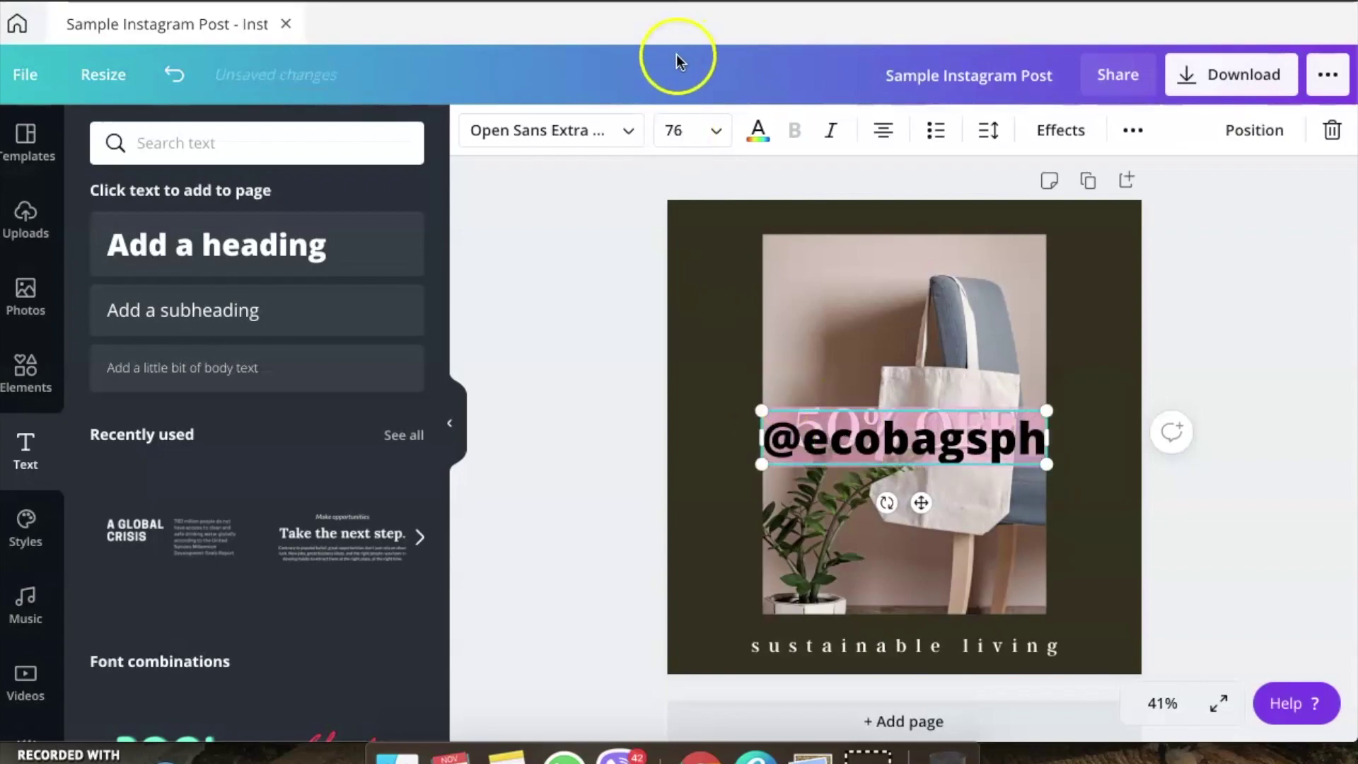
left_click(628, 129)
left_click(215, 323)
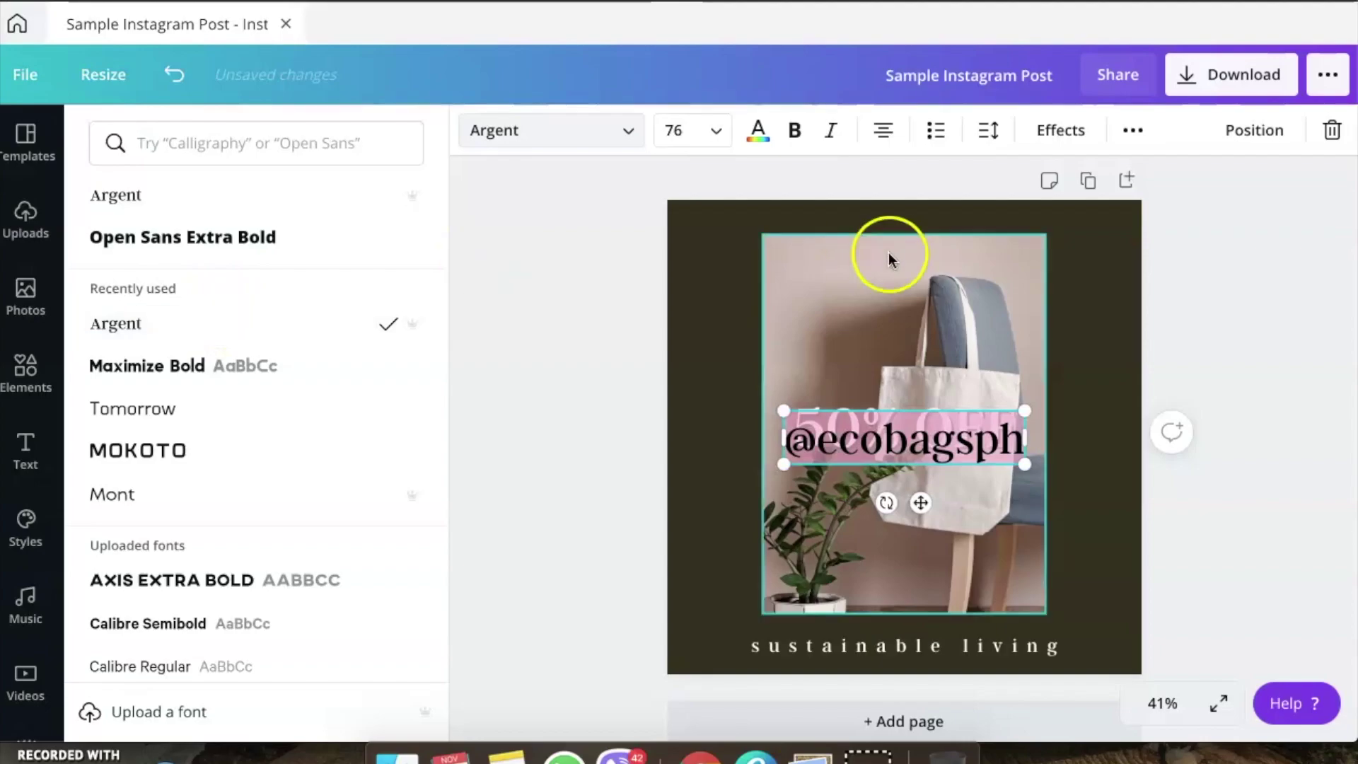
left_click(714, 132)
left_click(679, 315)
left_click(713, 131)
left_click(711, 488)
Widen the vertical handle's letter spacing and lengthen its text box so the handle fits on one line
left_click(875, 6)
left_click_drag(1051, 85, 1136, 85)
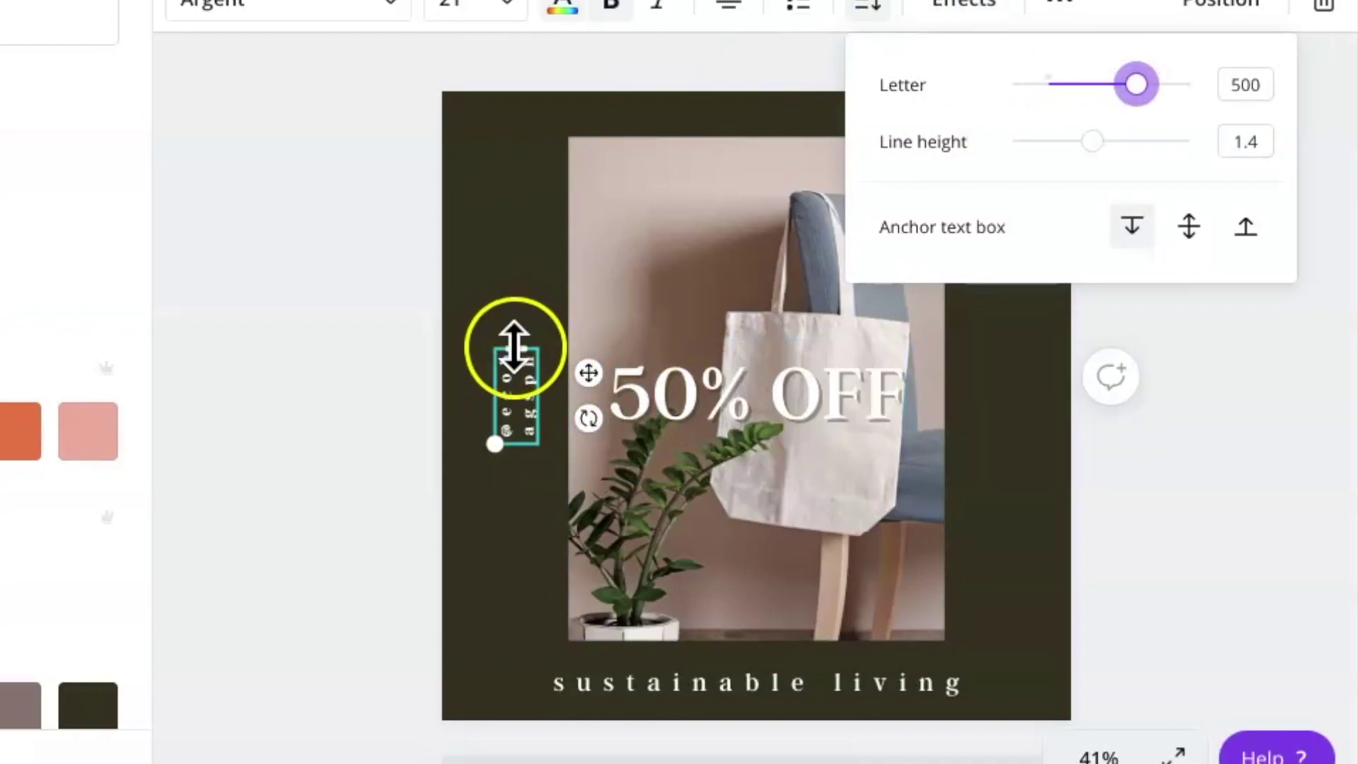
left_click(514, 347)
left_click_drag(515, 347, 503, 97)
left_click(874, 6)
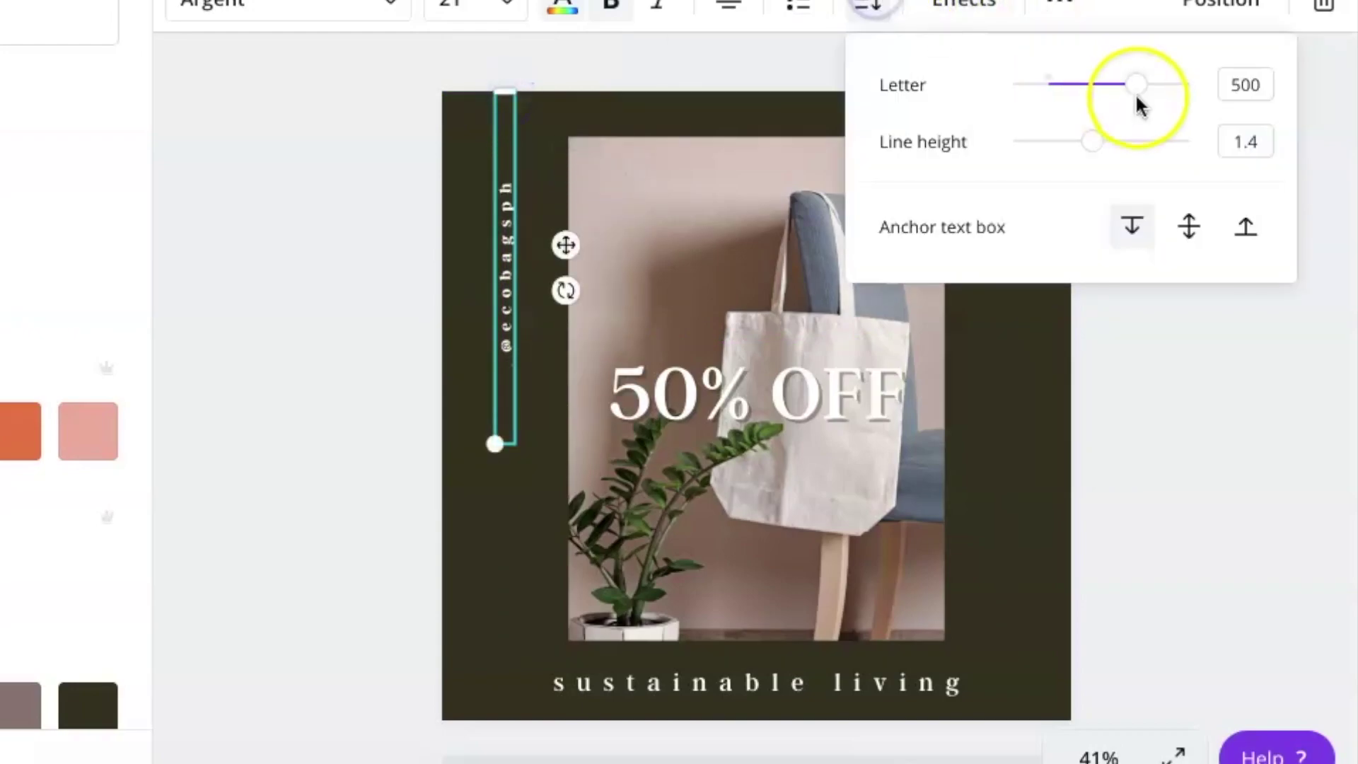
left_click_drag(1136, 85, 1161, 84)
key("Escape")
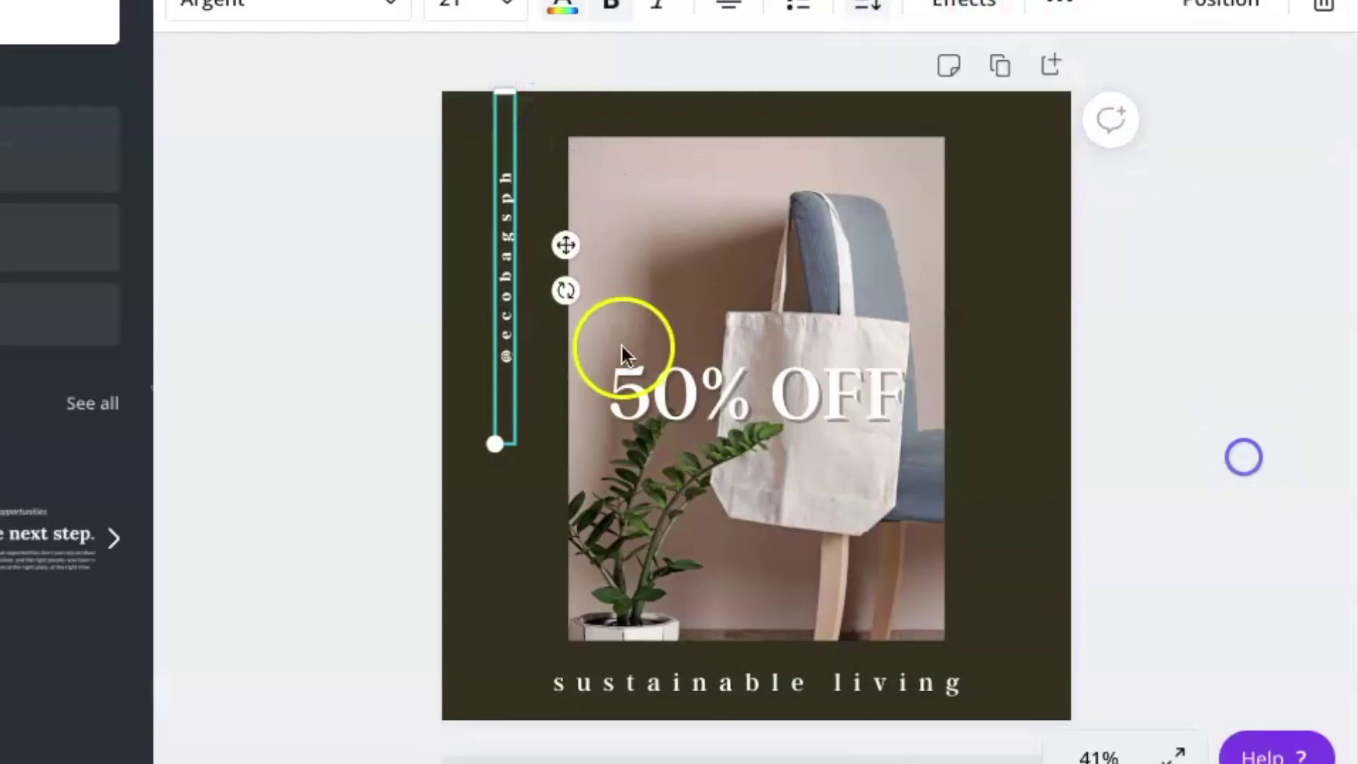
Center the vertical handle in the left margin of the design and place a duplicate at the same height in the right margin
left_click_drag(515, 283, 509, 426)
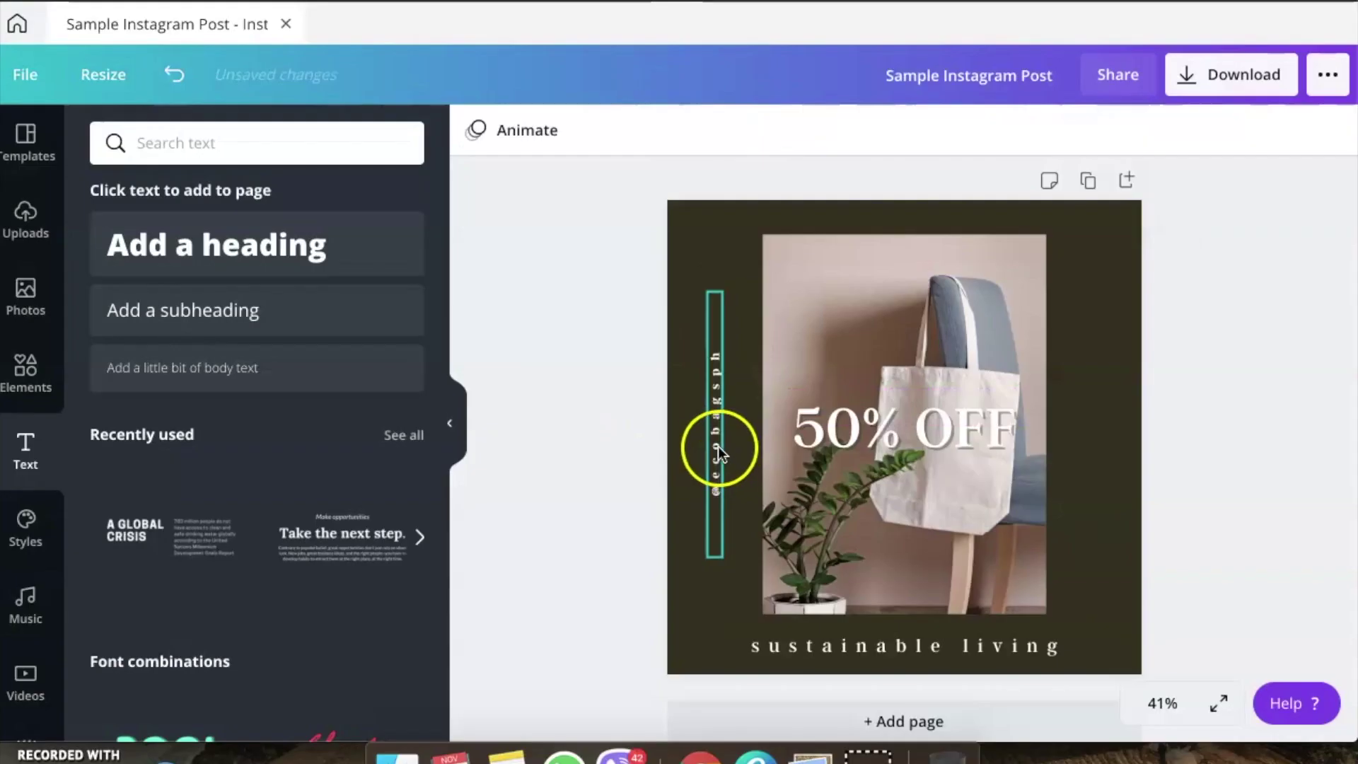
left_click(718, 450)
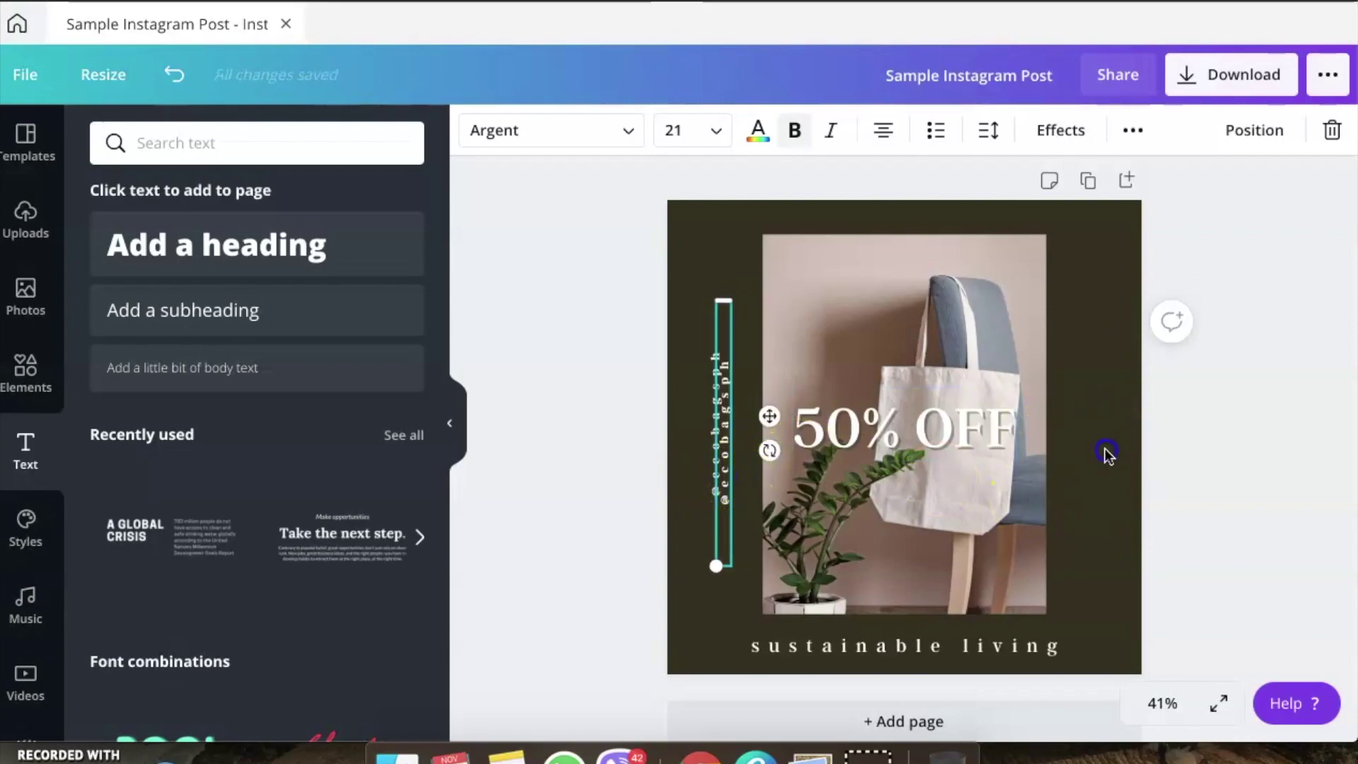
left_click(691, 477)
left_click_drag(720, 453, 1109, 457)
left_click(1122, 479)
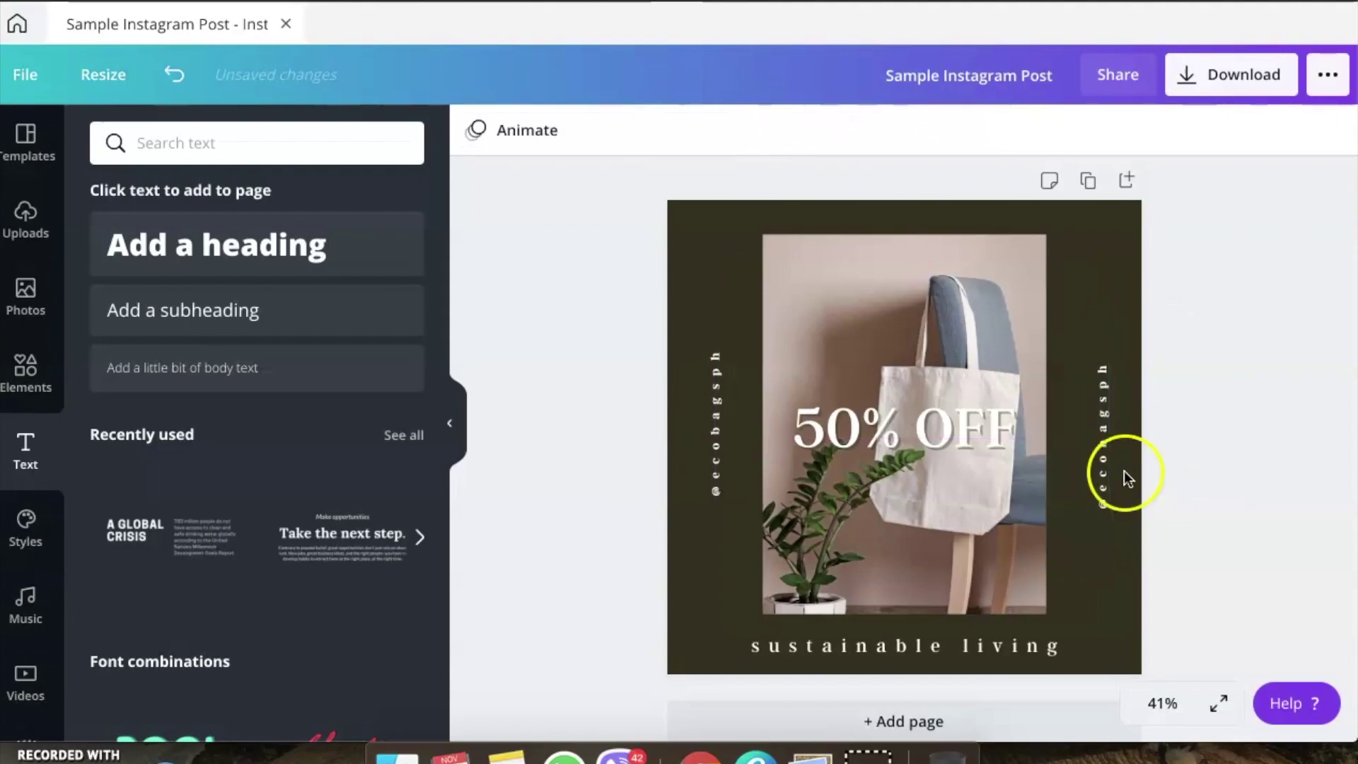
left_click_drag(1101, 457, 1099, 443)
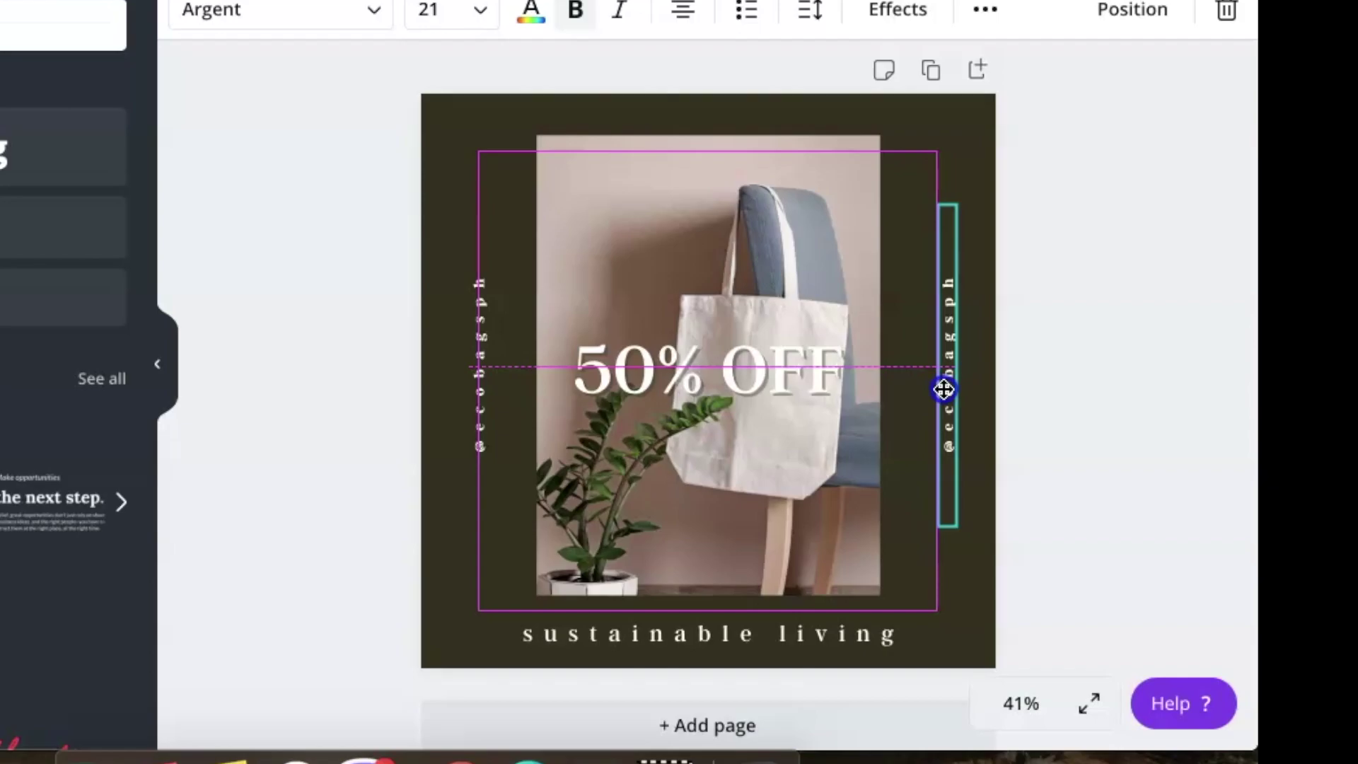
left_click_drag(945, 389, 943, 370)
left_click(736, 358)
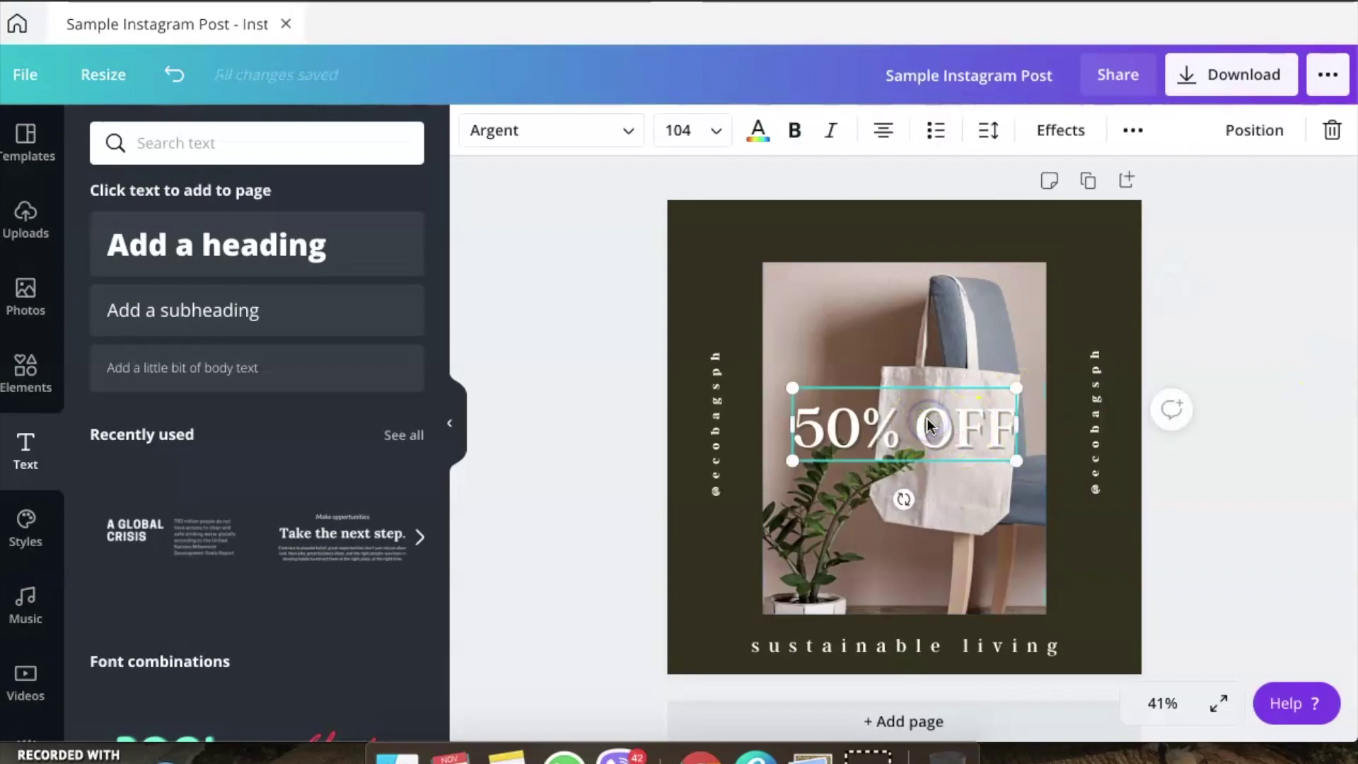
left_click(932, 582)
left_click(918, 643)
key("ctrl+d")
left_click_drag(919, 643, 919, 228)
double_click(918, 228)
type("www.ecobagsph.com")
left_click(1231, 310)
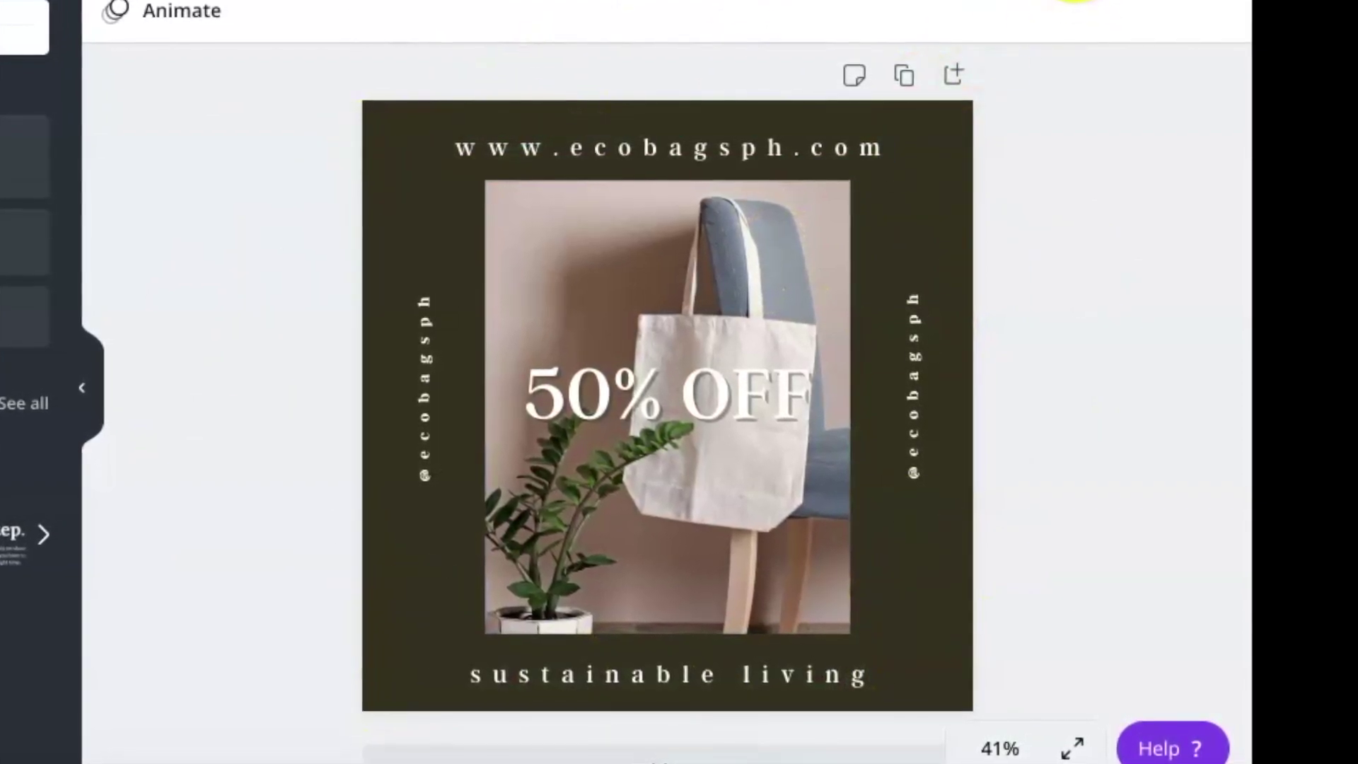
Set up the design's download as a PNG file with a size multiplier of 3
left_click(1076, 3)
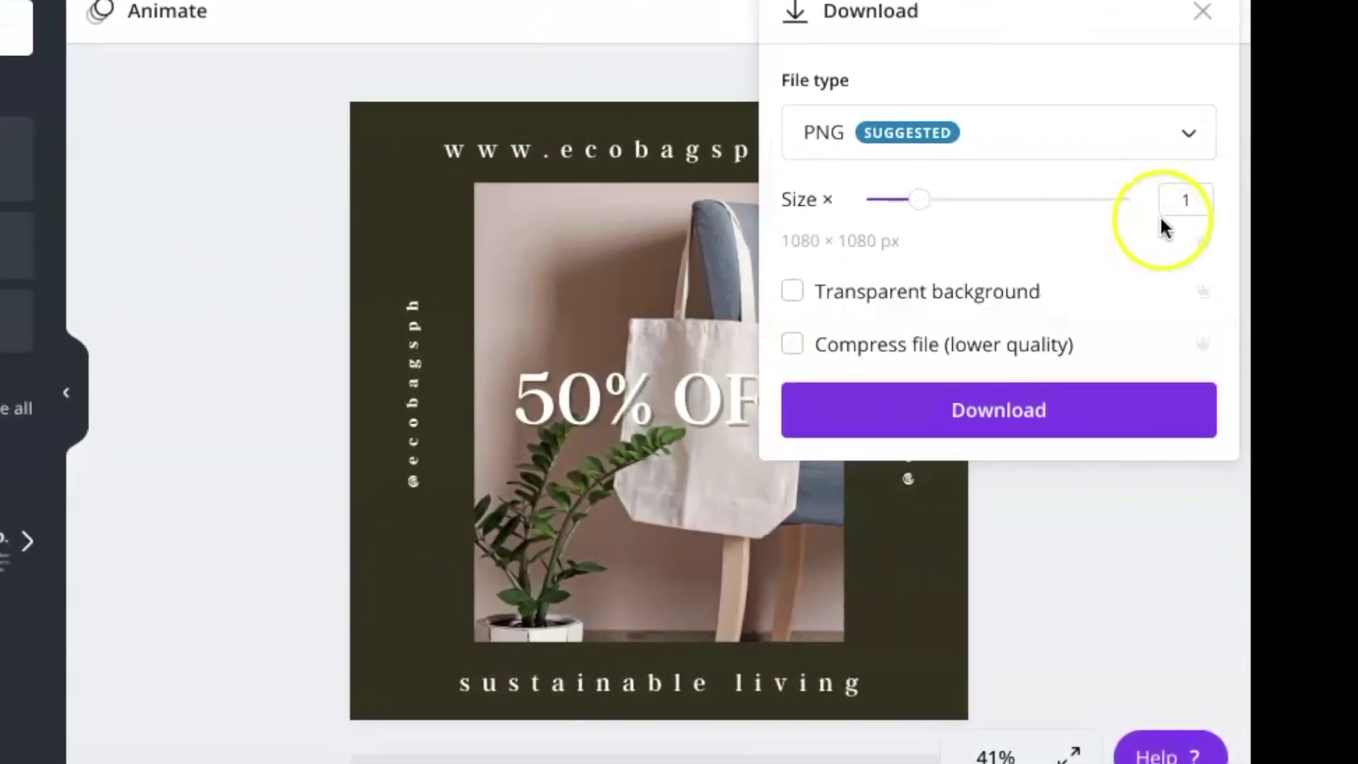
left_click(1192, 203)
type("3")
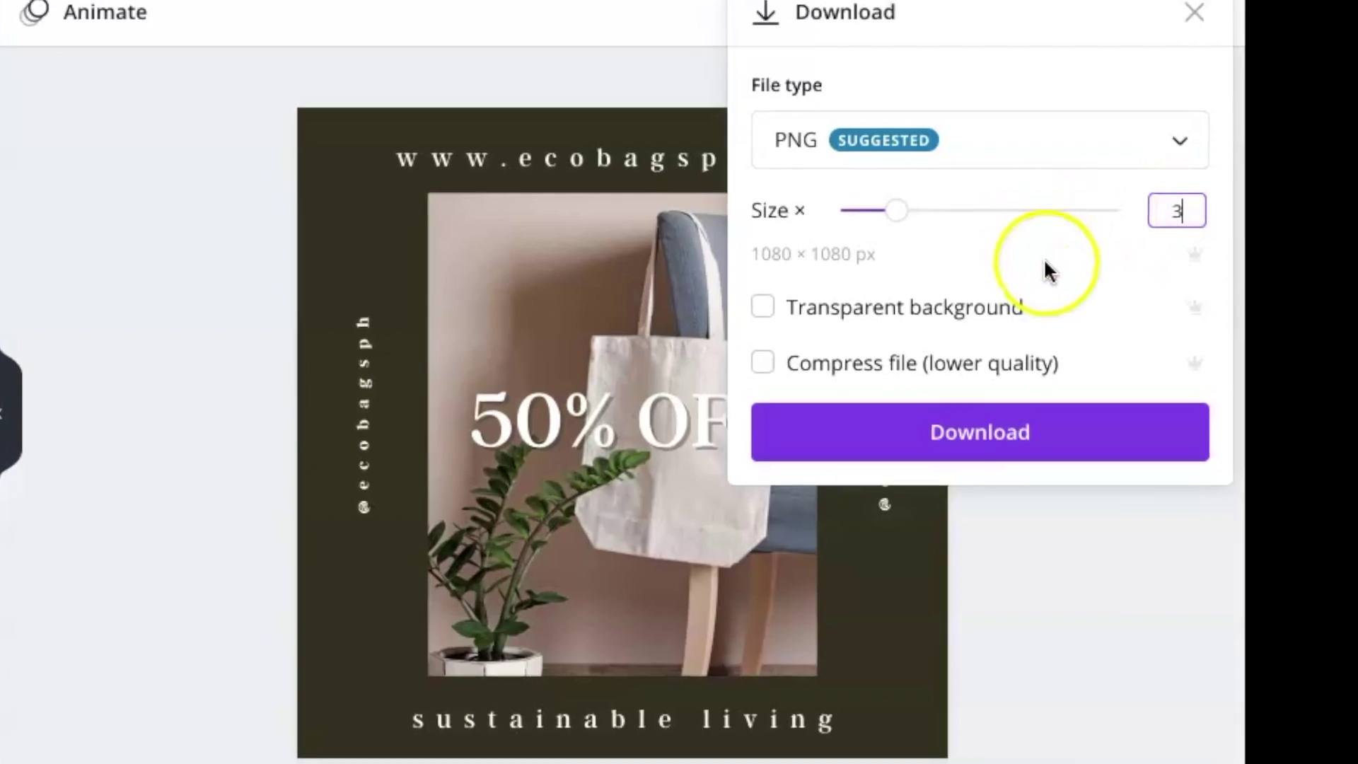
left_click(748, 182)
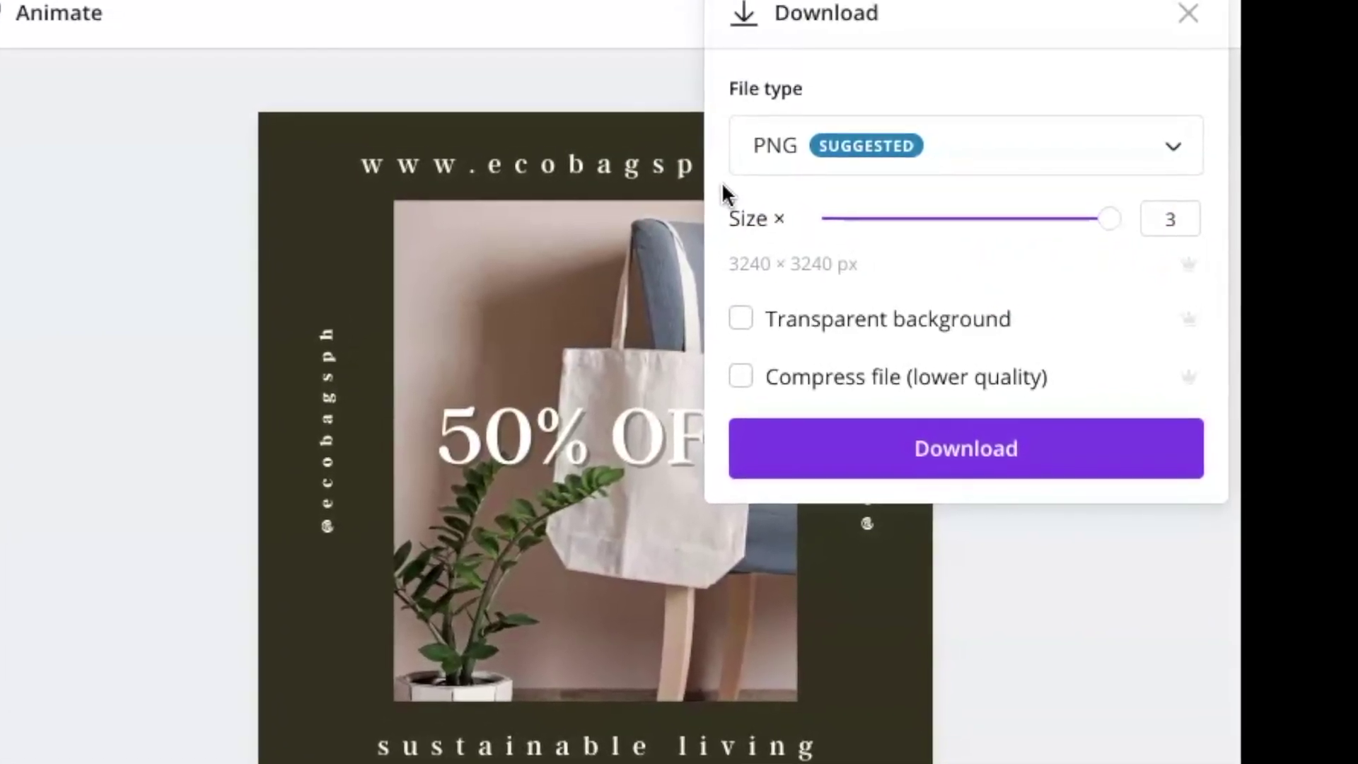
left_click(1020, 324)
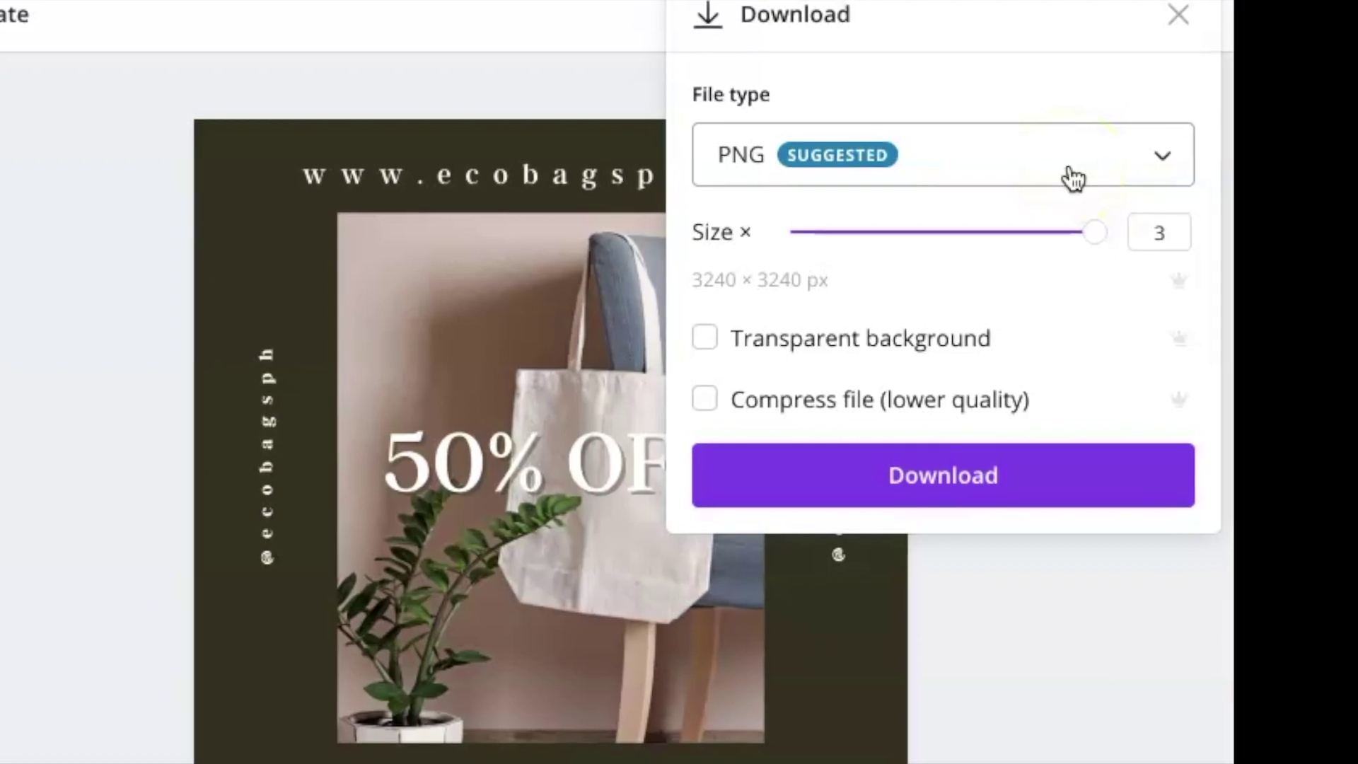
left_click(1044, 457)
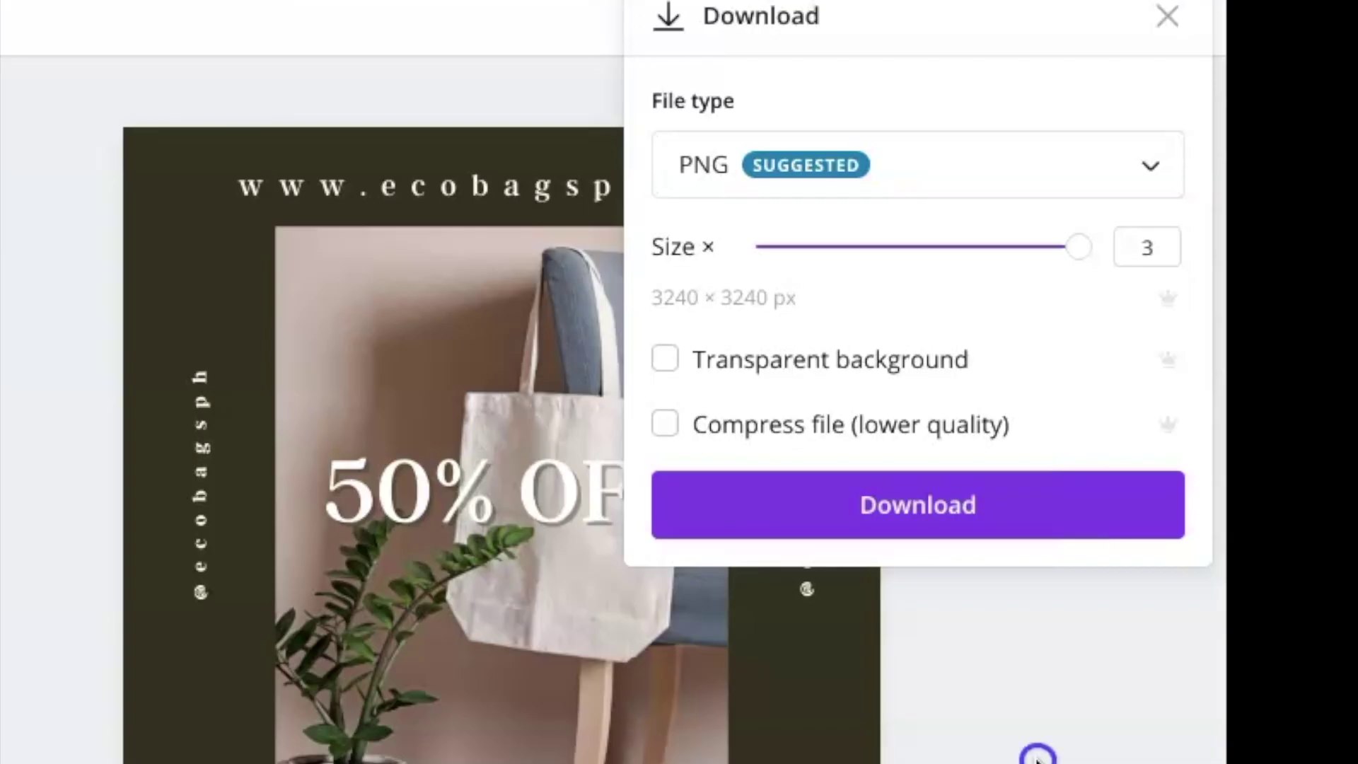
left_click(79, 504)
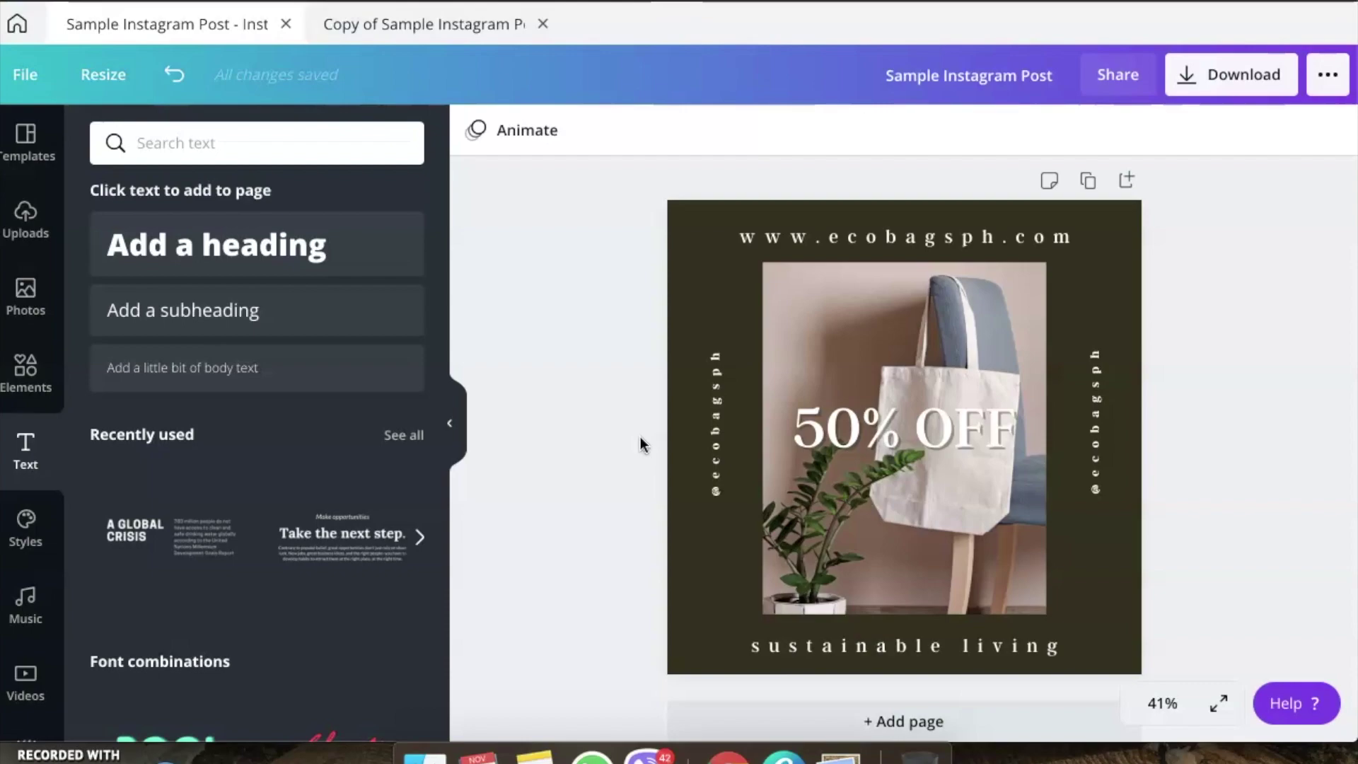
Create a resized copy of the design in the Facebook Post format, 940 × 788 px
left_click(103, 76)
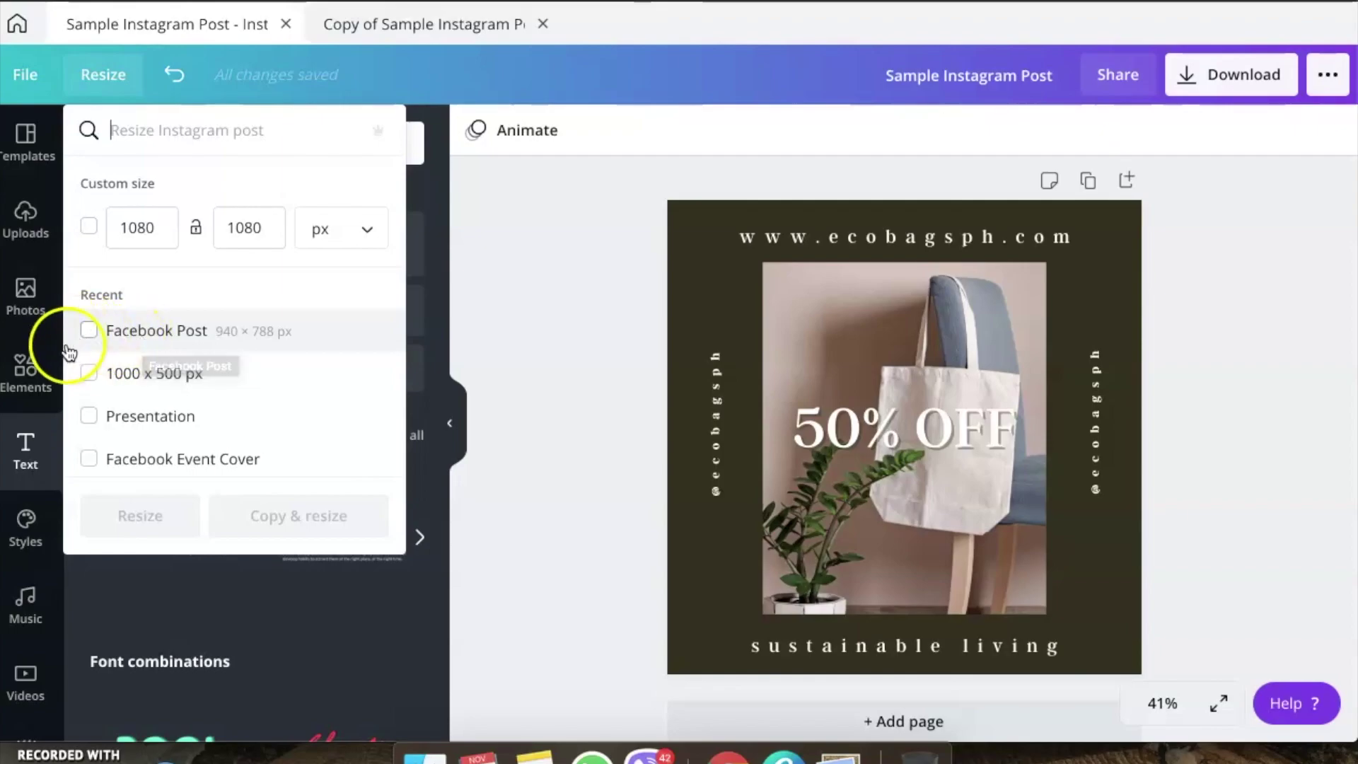
left_click(88, 330)
left_click(341, 520)
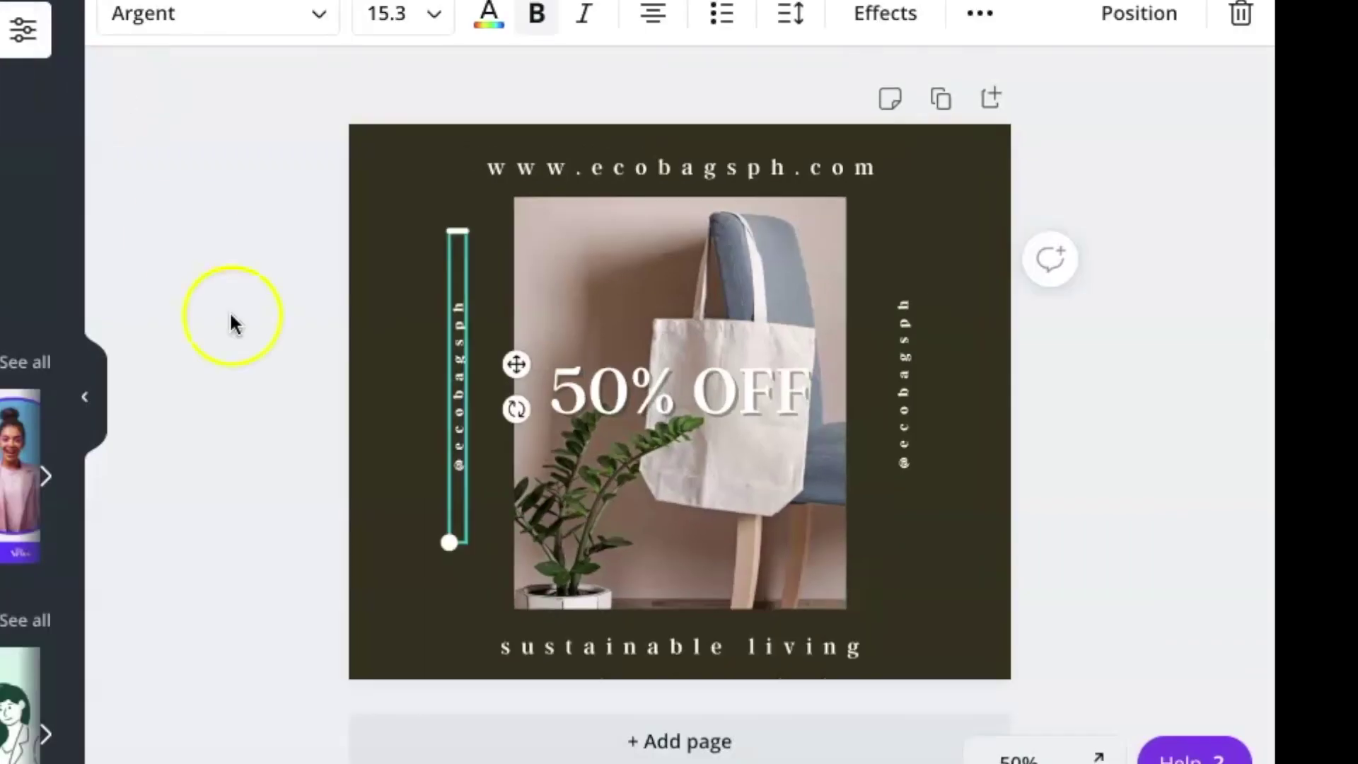
left_click(232, 316)
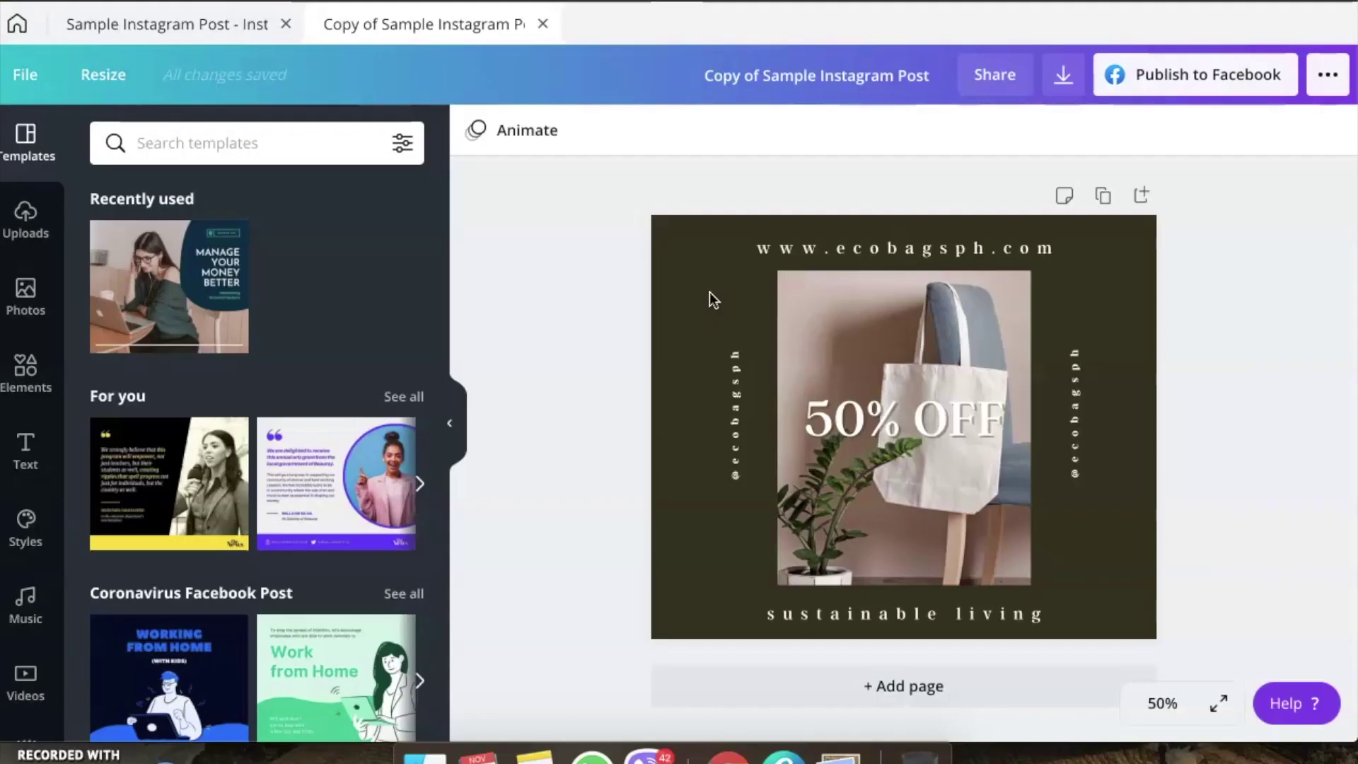
Move the two vertical handles outward toward the side edges of the Facebook post copy
left_click(427, 227)
left_click_drag(1081, 396, 1122, 393)
left_click(699, 416)
mouse_move(699, 418)
left_mouse_down()
mouse_move(686, 417)
mouse_move(755, 439)
mouse_move(779, 418)
mouse_move(776, 442)
mouse_move(718, 430)
left_mouse_up()
left_click(1212, 434)
Widen the tote bag photo on both sides to fill more of the space between the vertical handles
left_click(924, 312)
left_click(1065, 428)
left_click(1030, 428)
left_click_drag(1030, 428, 1083, 431)
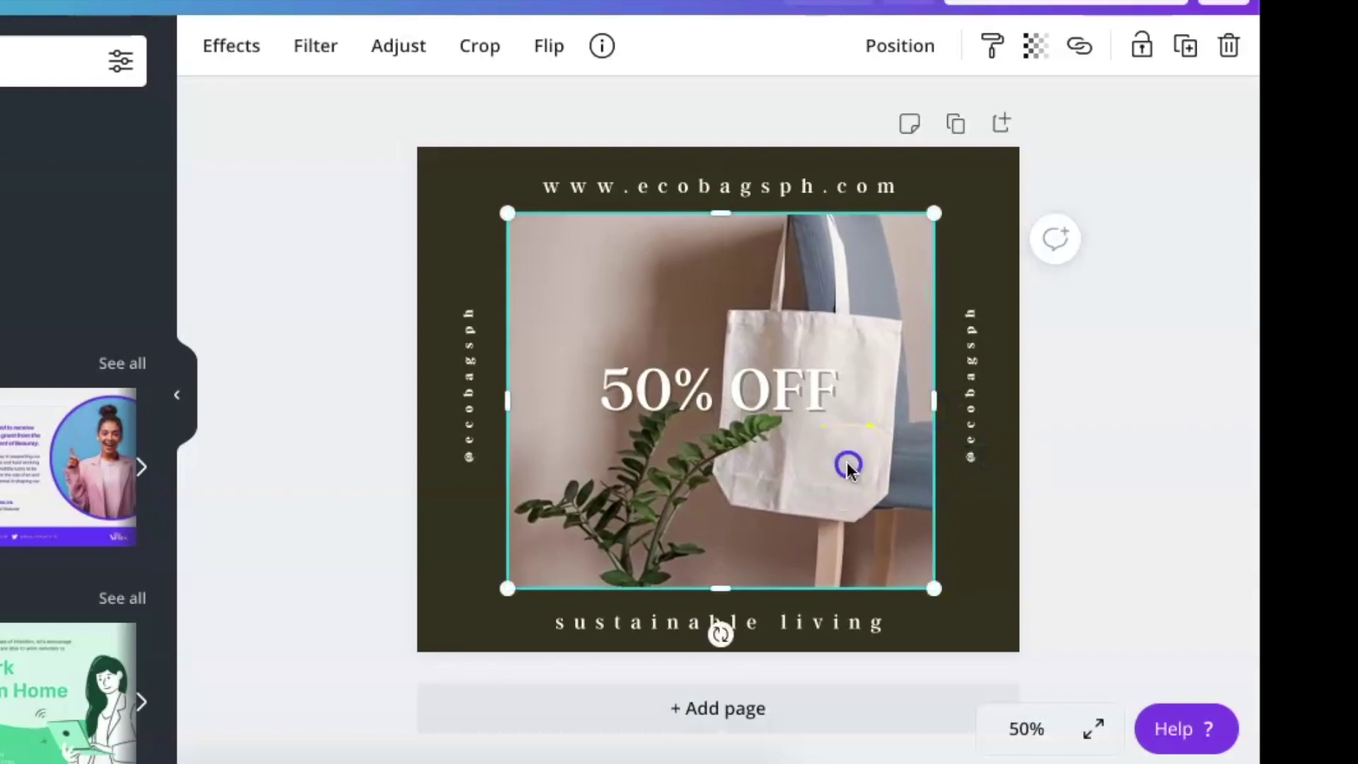
Shift the tote bag photo upward within its crop frame to bring the plant pot into view
double_click(752, 509)
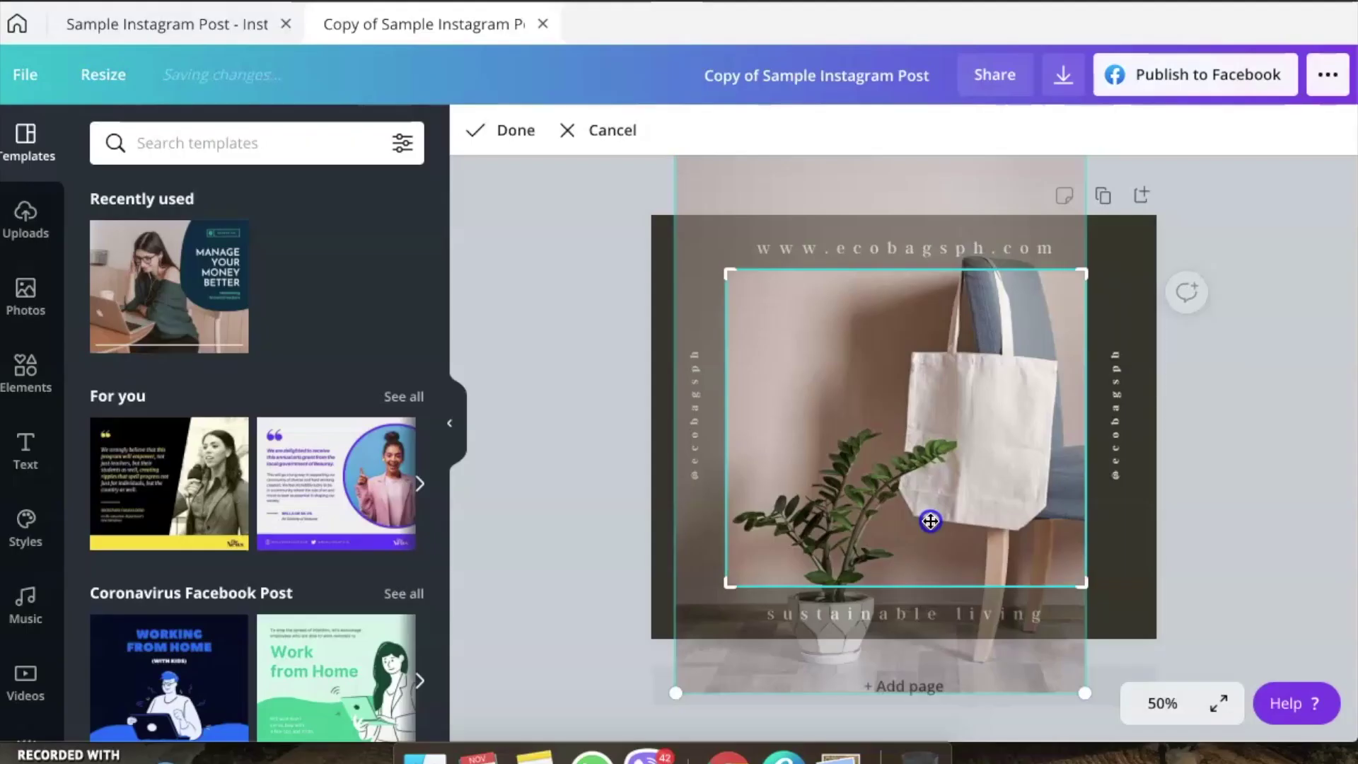
left_click_drag(930, 521, 929, 453)
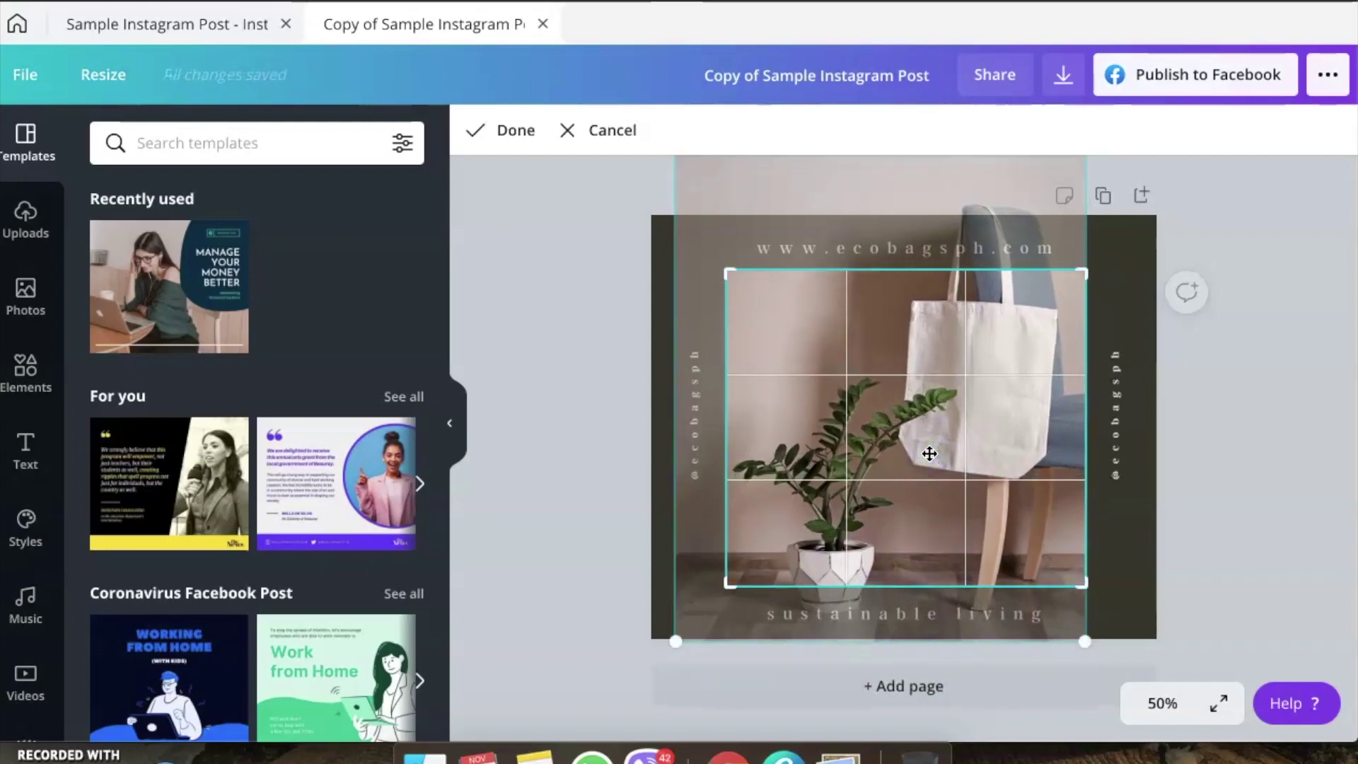
key("Return")
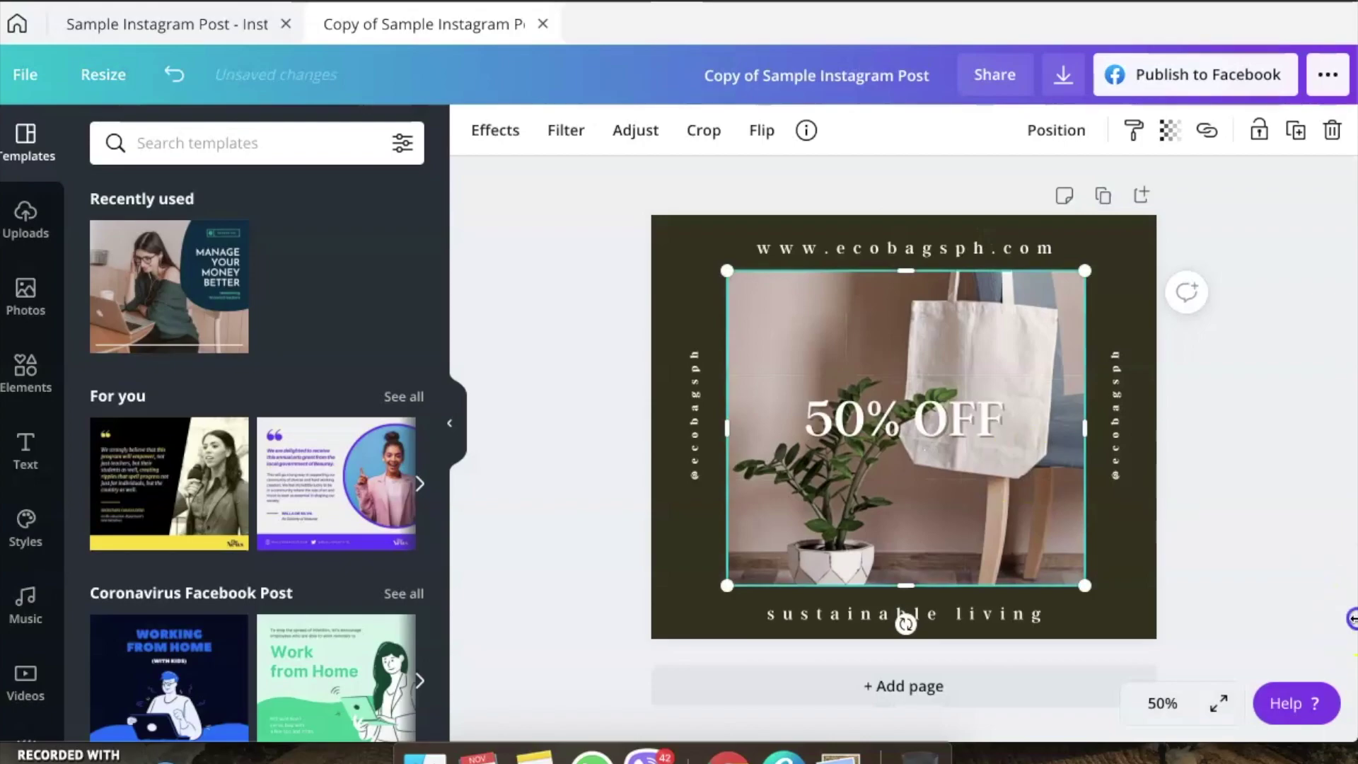
Set the font size of the "50% OFF" text to 88
left_click(897, 425)
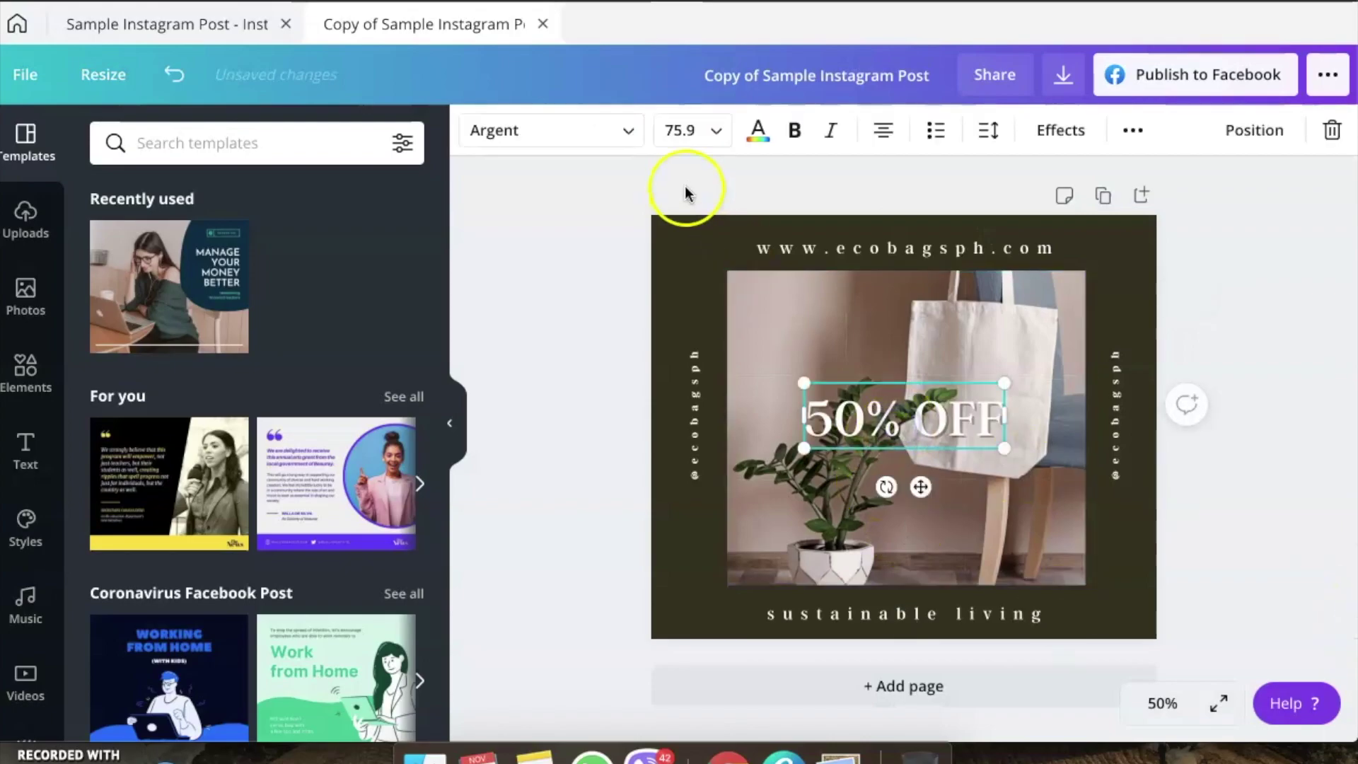
left_click(714, 132)
scroll(729, 446, "down", 2)
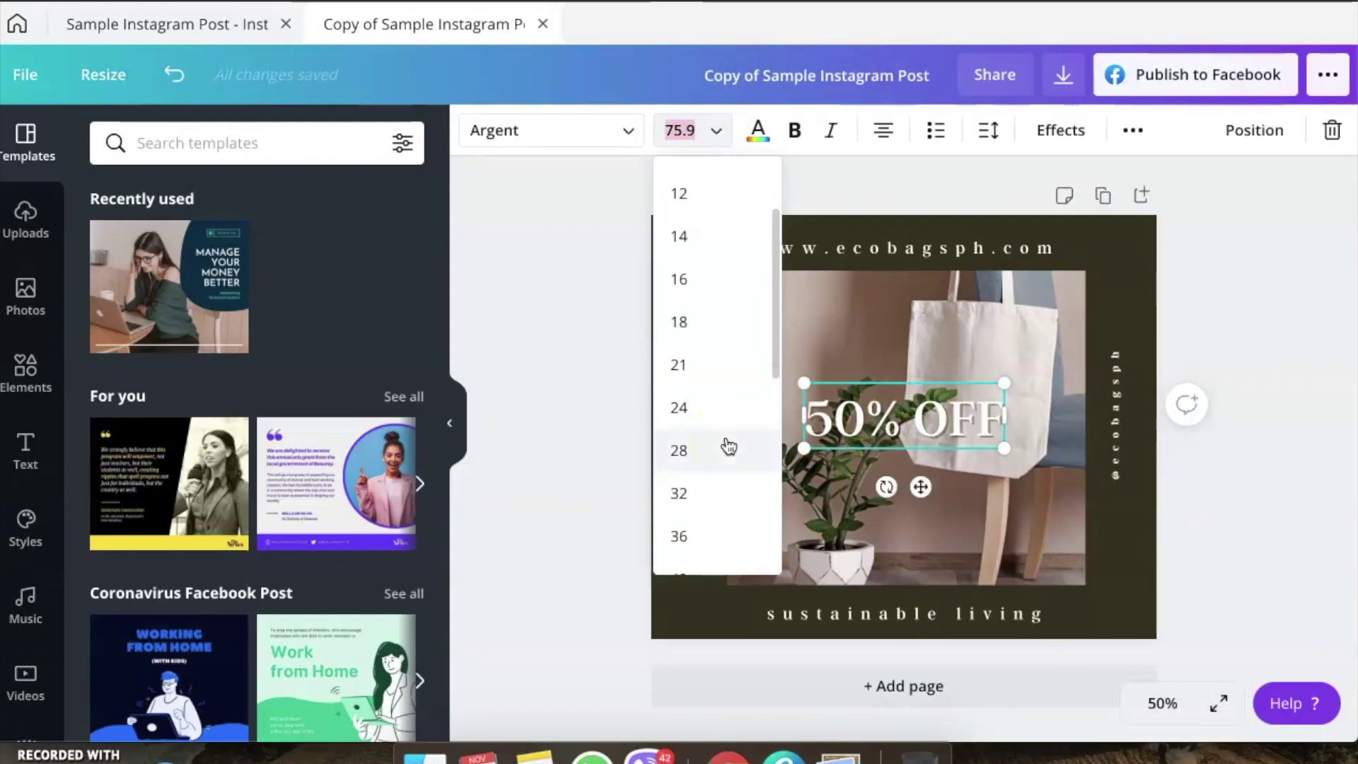
scroll(729, 445, "down", 3)
scroll(729, 446, "down", 2)
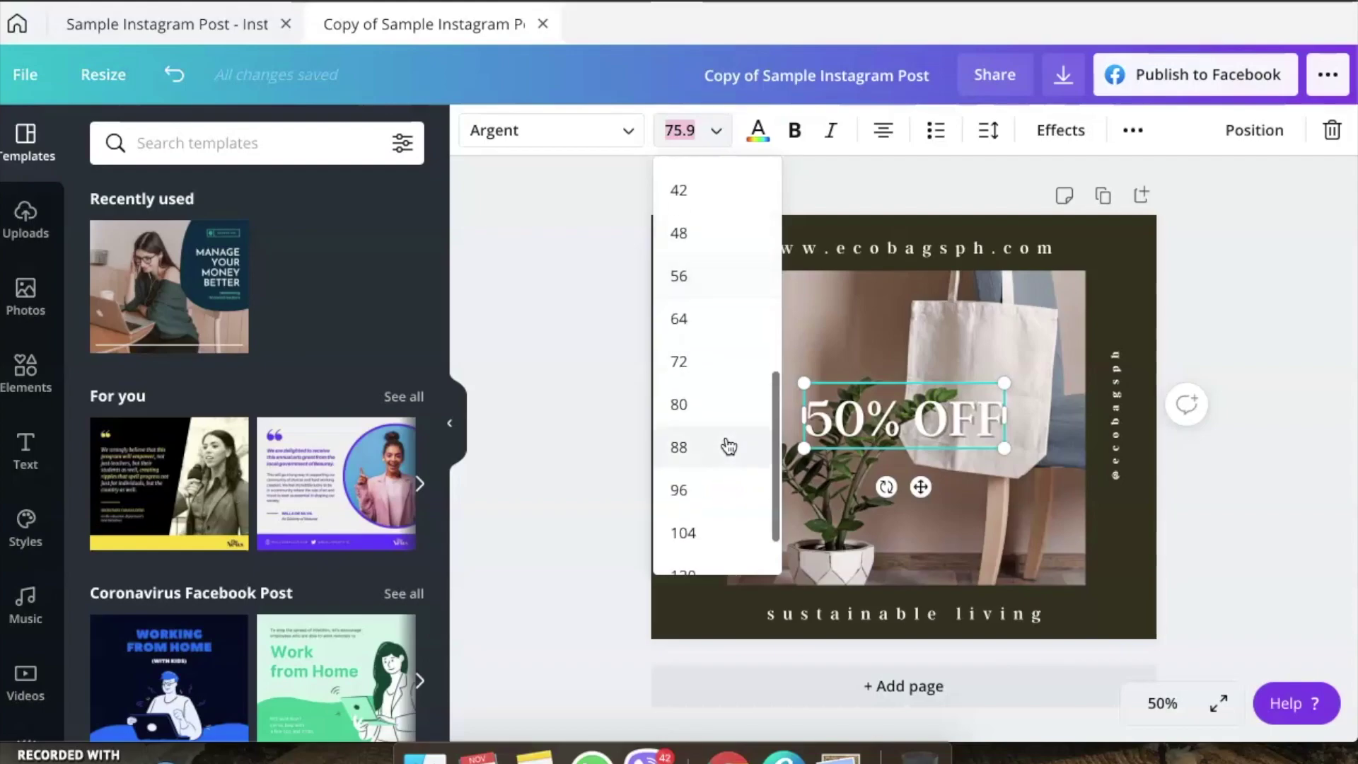
left_click(725, 445)
left_click(1186, 528)
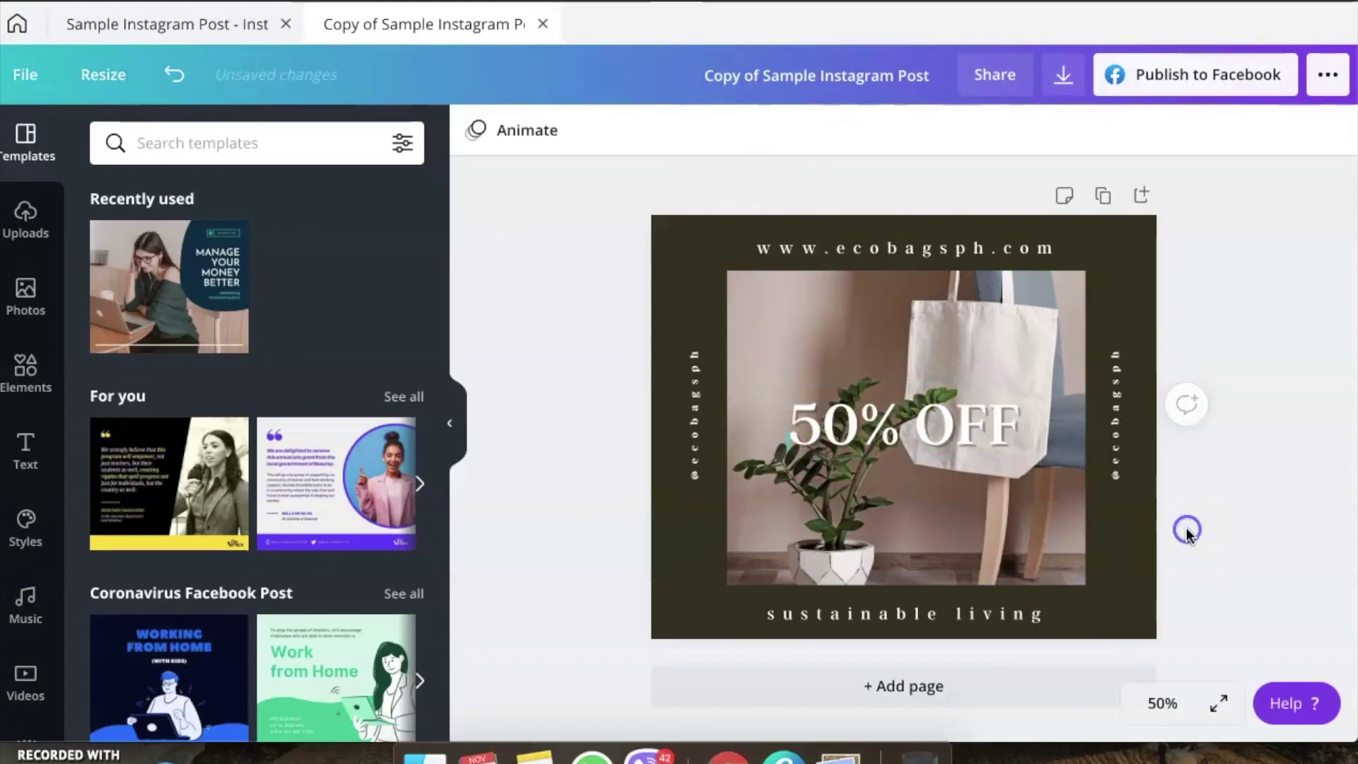
left_click(894, 251)
left_click_drag(890, 254, 902, 253)
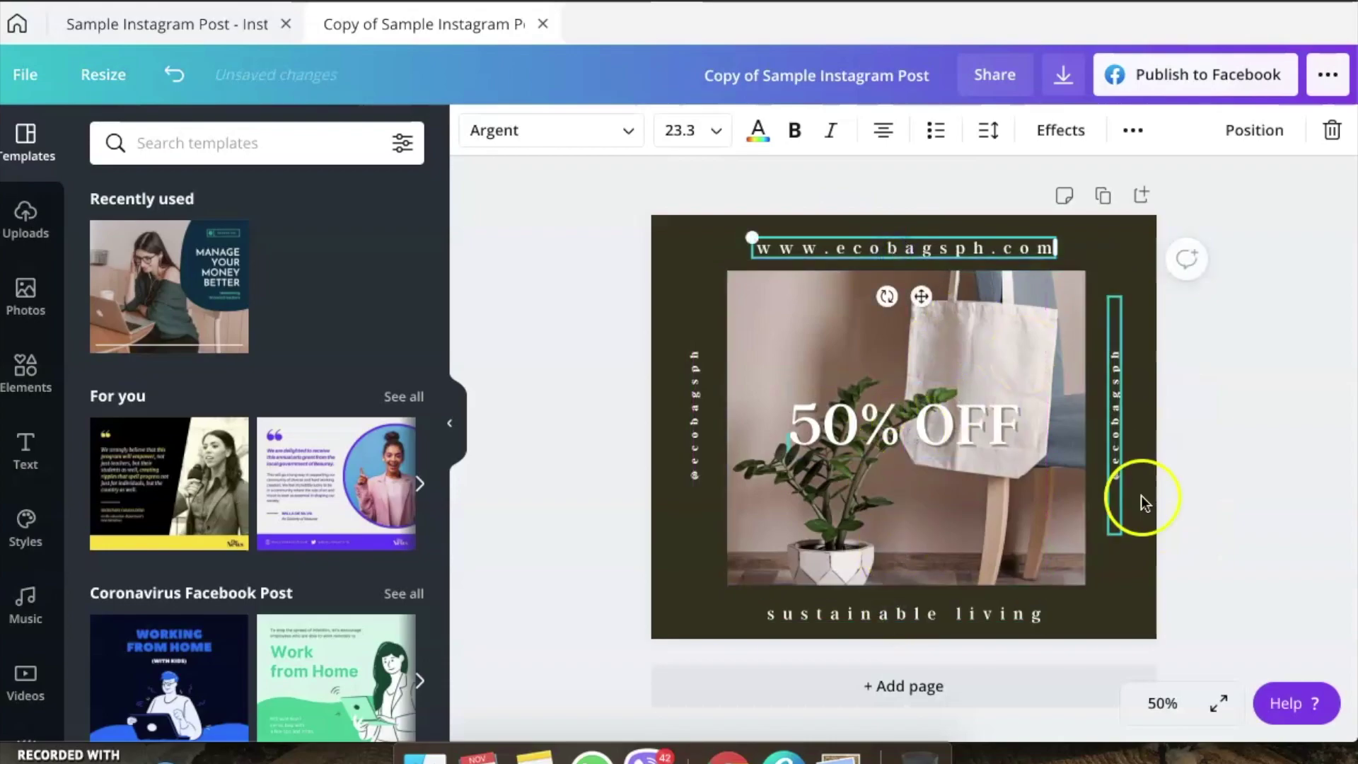
left_click(1151, 552)
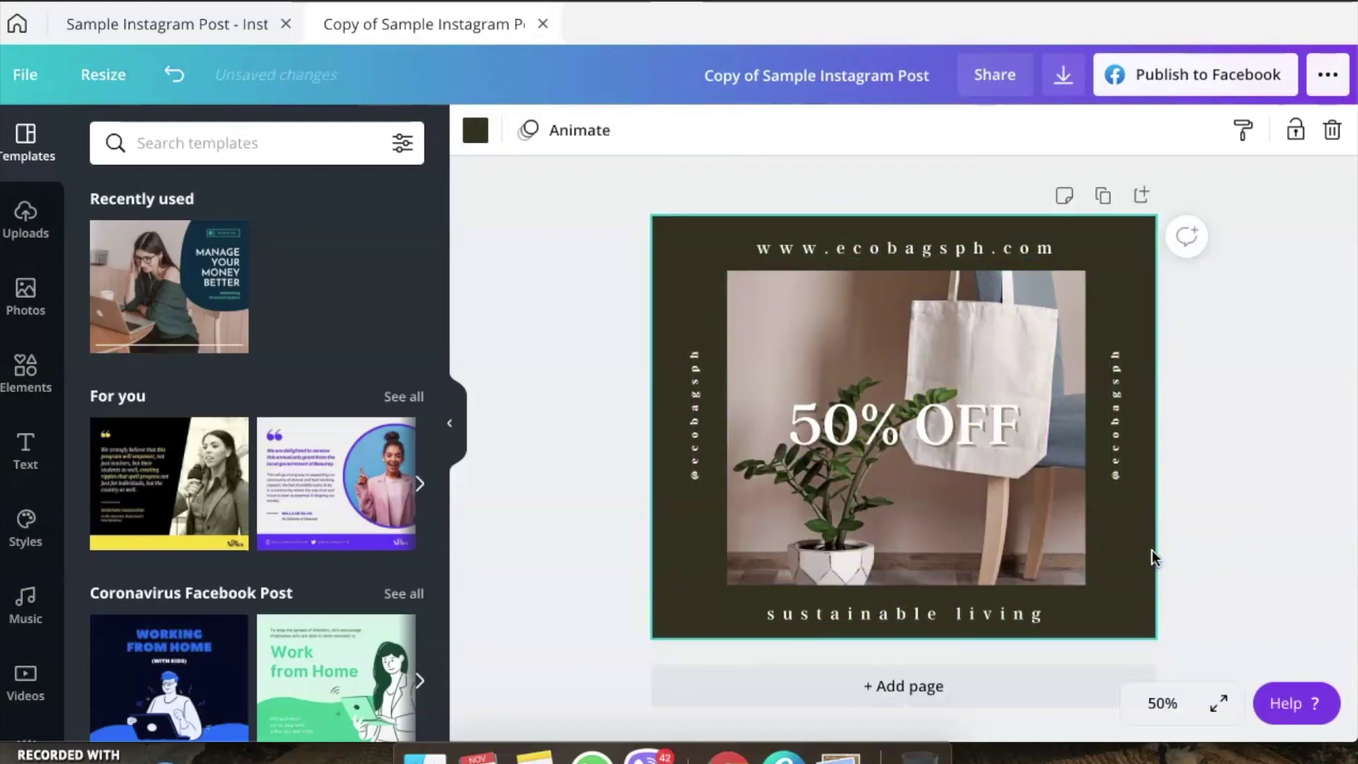
Rename the Facebook post design as "FB Post"
left_click(834, 73)
type("F")
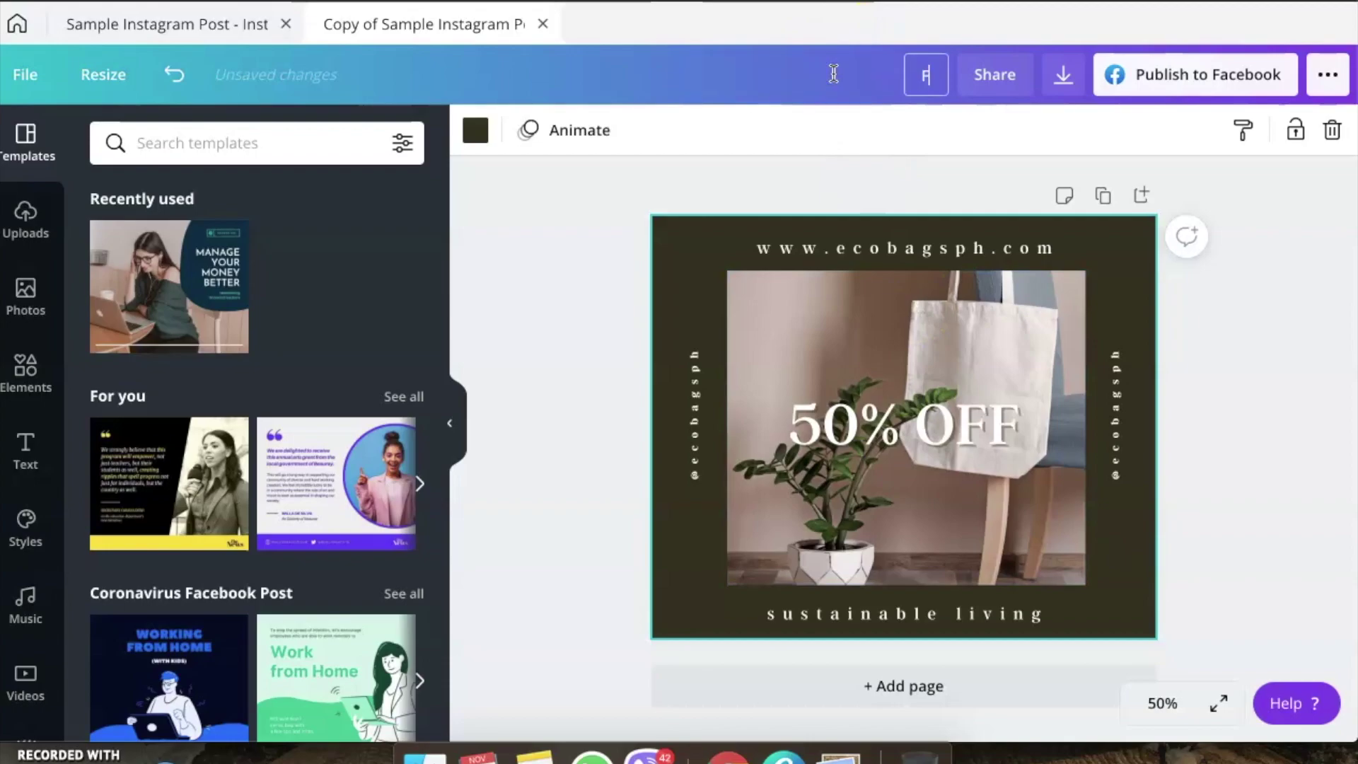
type("B Post")
left_click(532, 306)
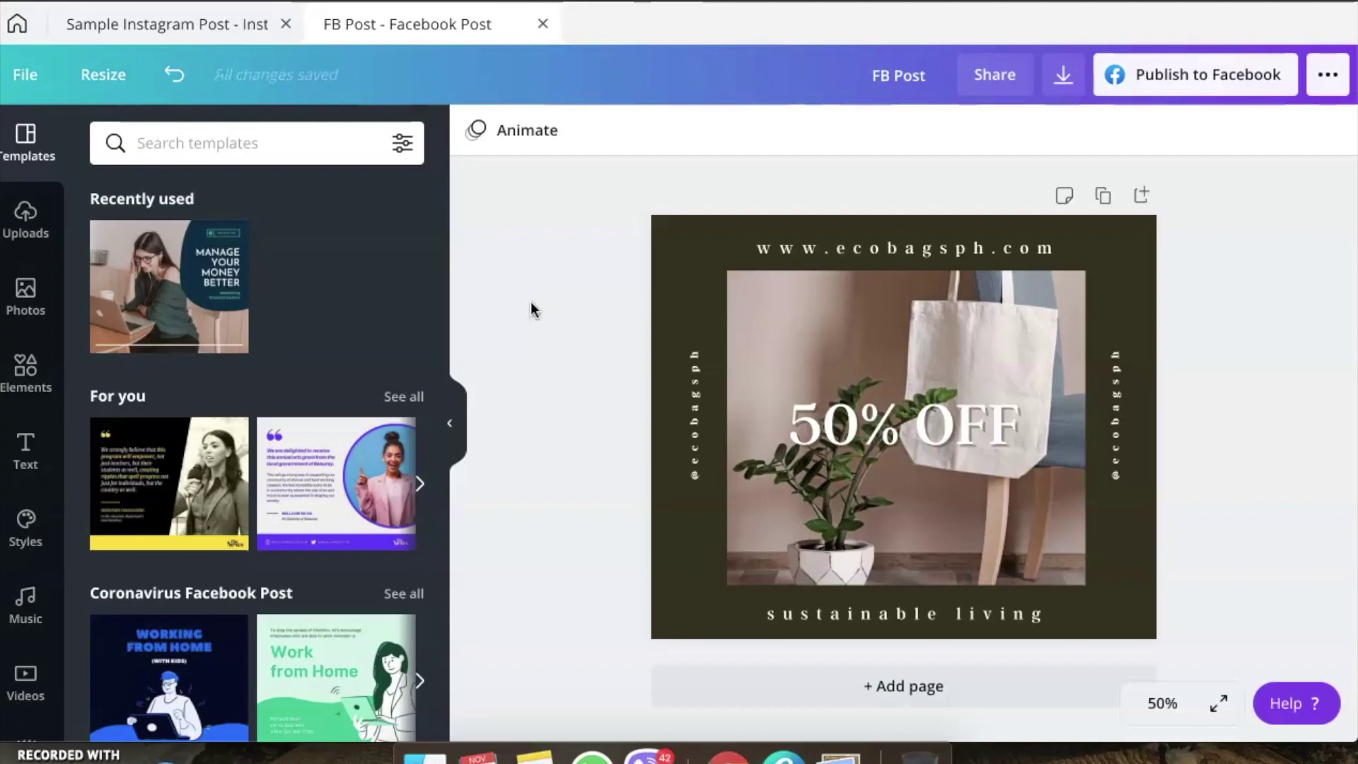
left_click(562, 317)
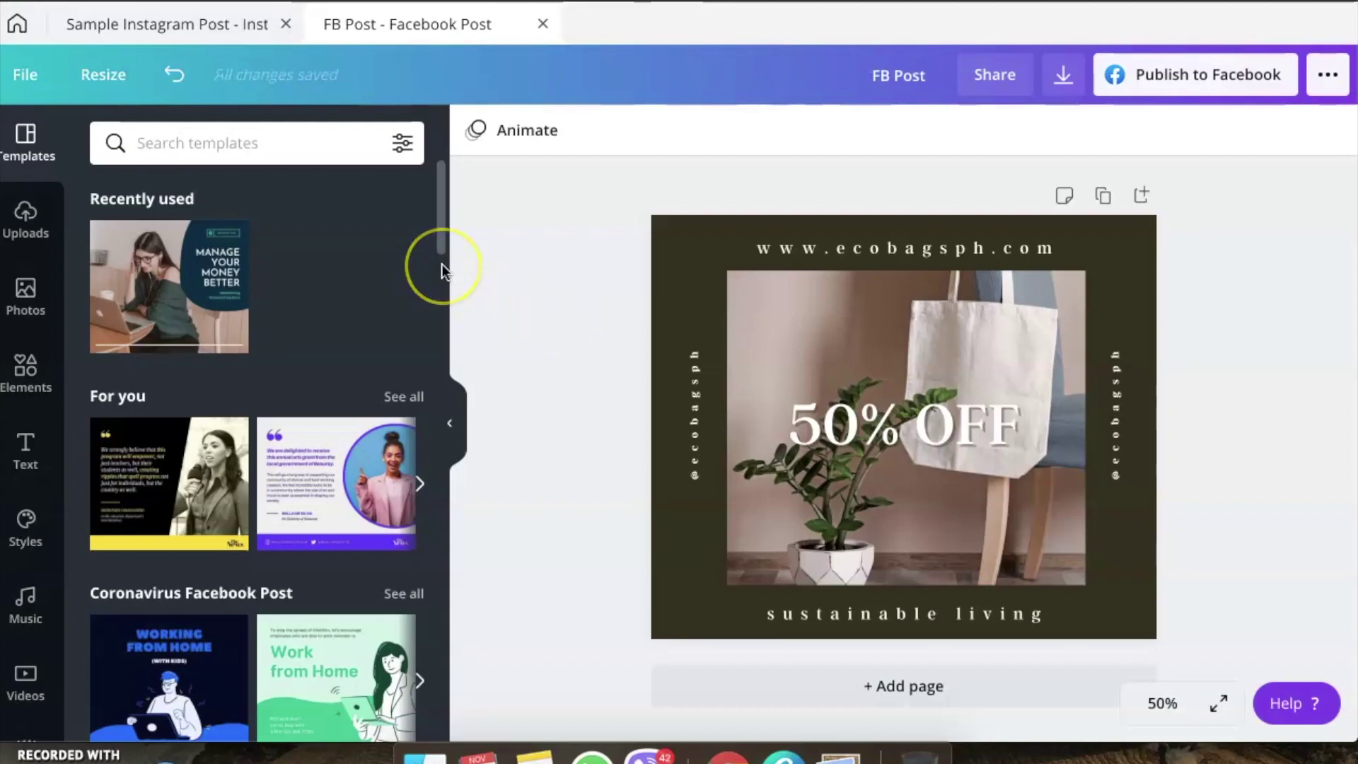
Create a resized copy of the FB Post design in the Instagram story format
left_click(112, 84)
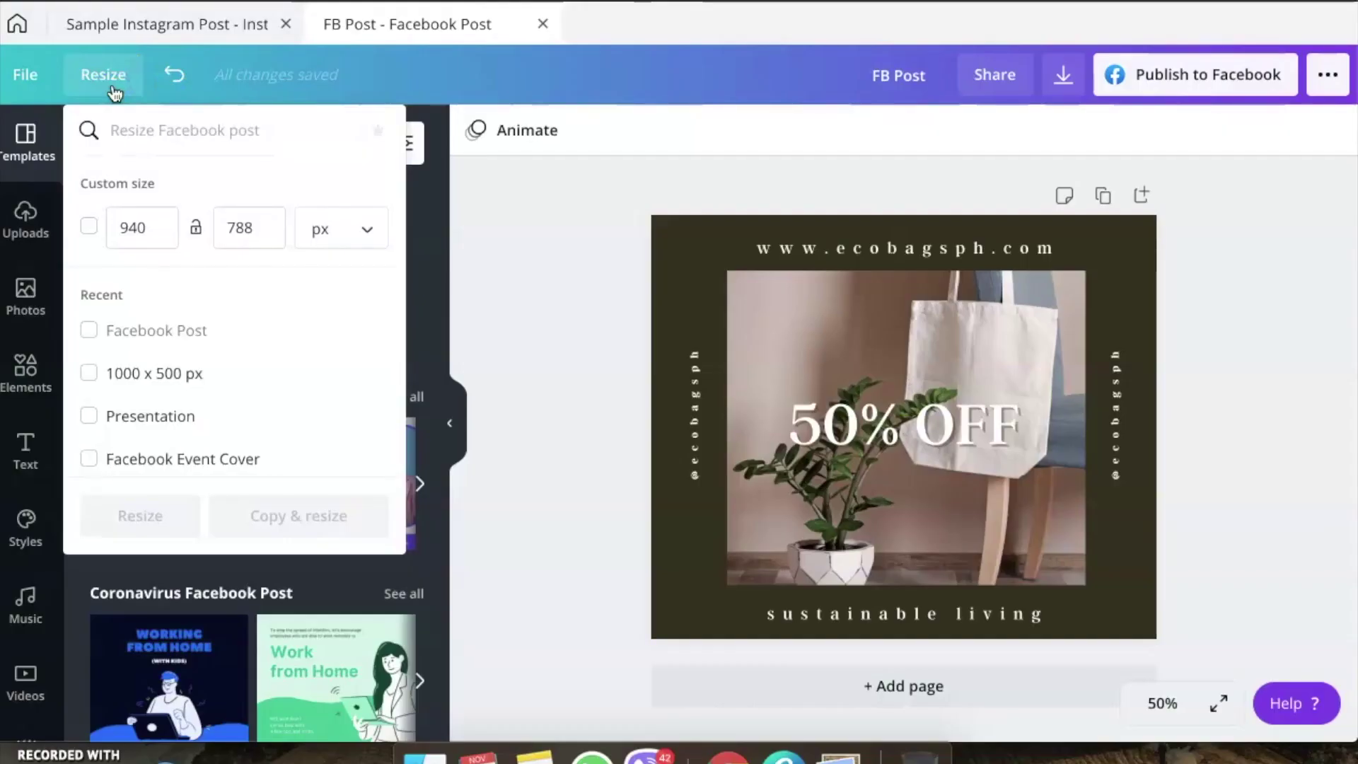
left_click(175, 128)
type("instagra")
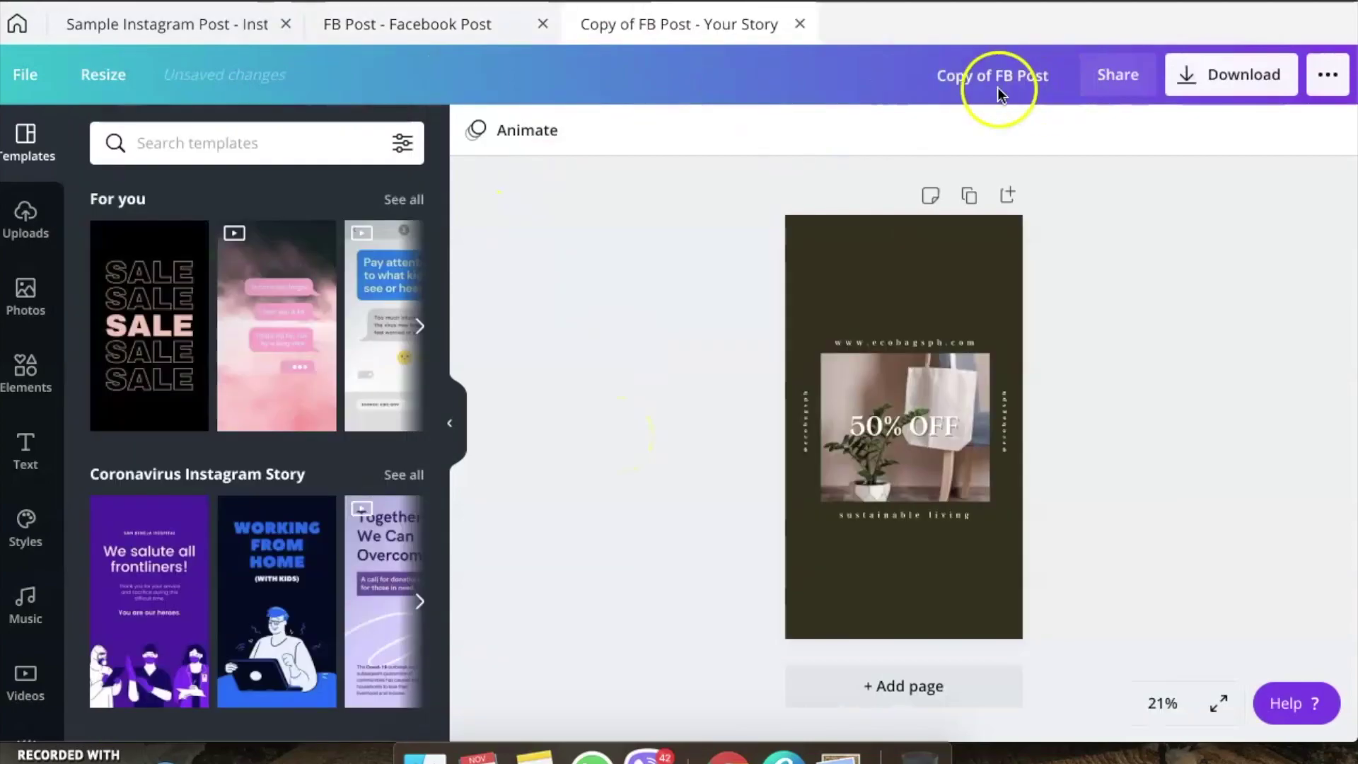
Rename the story-format copy as "Instagram Story"
left_click(982, 87)
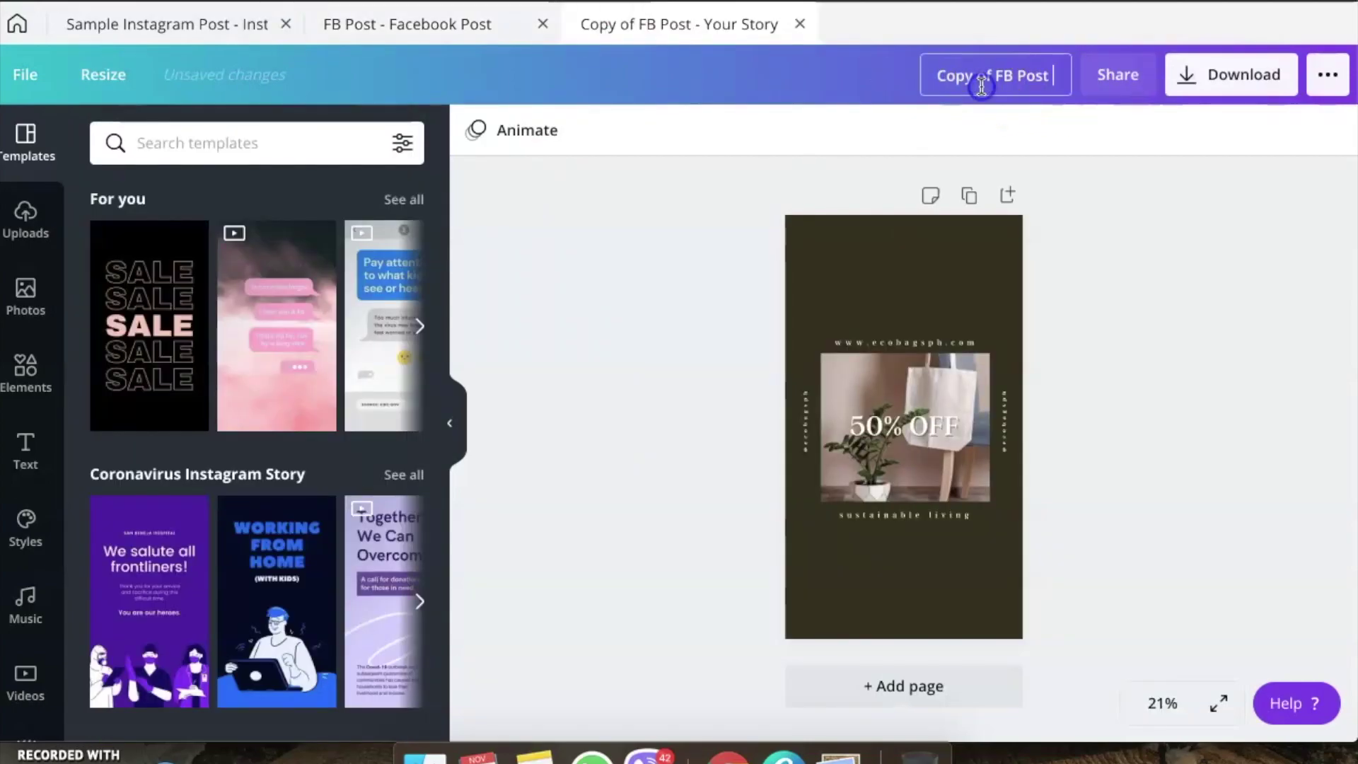
key("BackSpace")
type("Instagram Story")
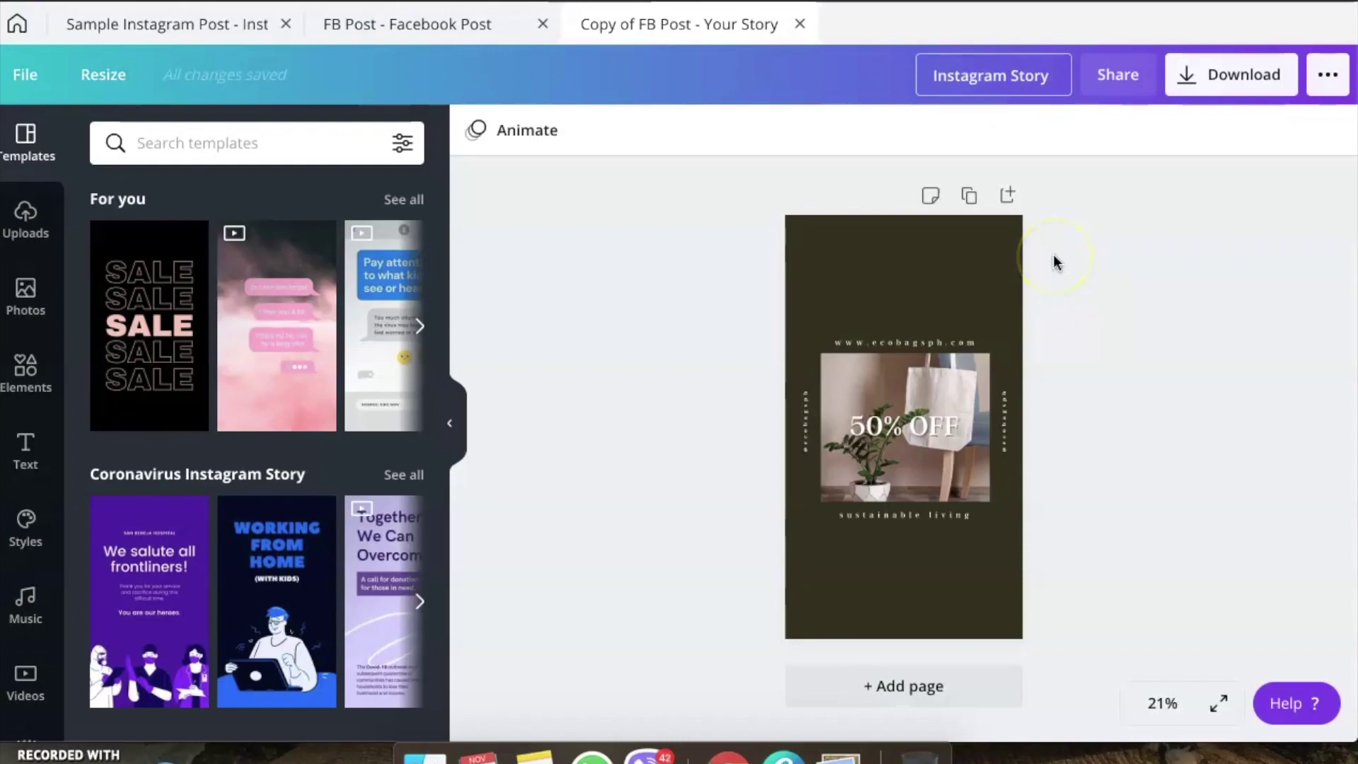
left_click(712, 273)
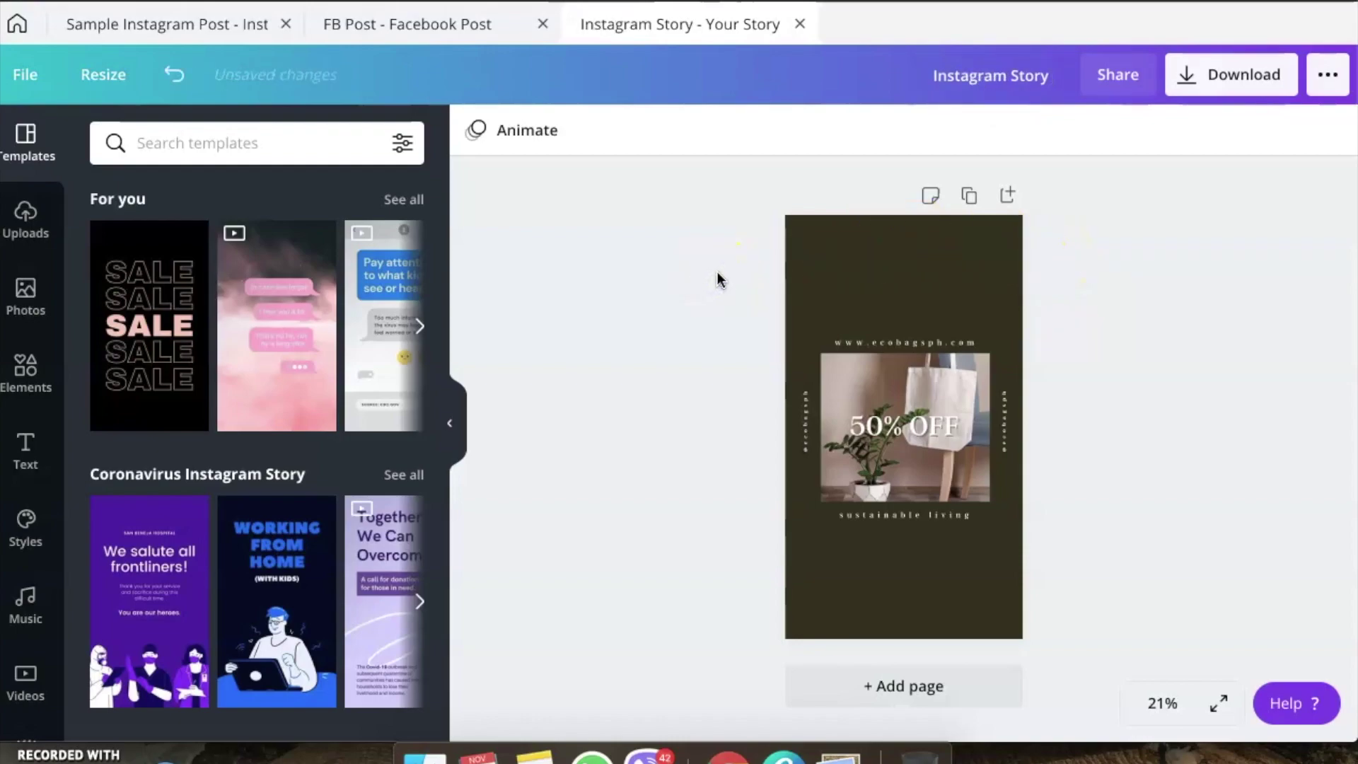
left_click(958, 244)
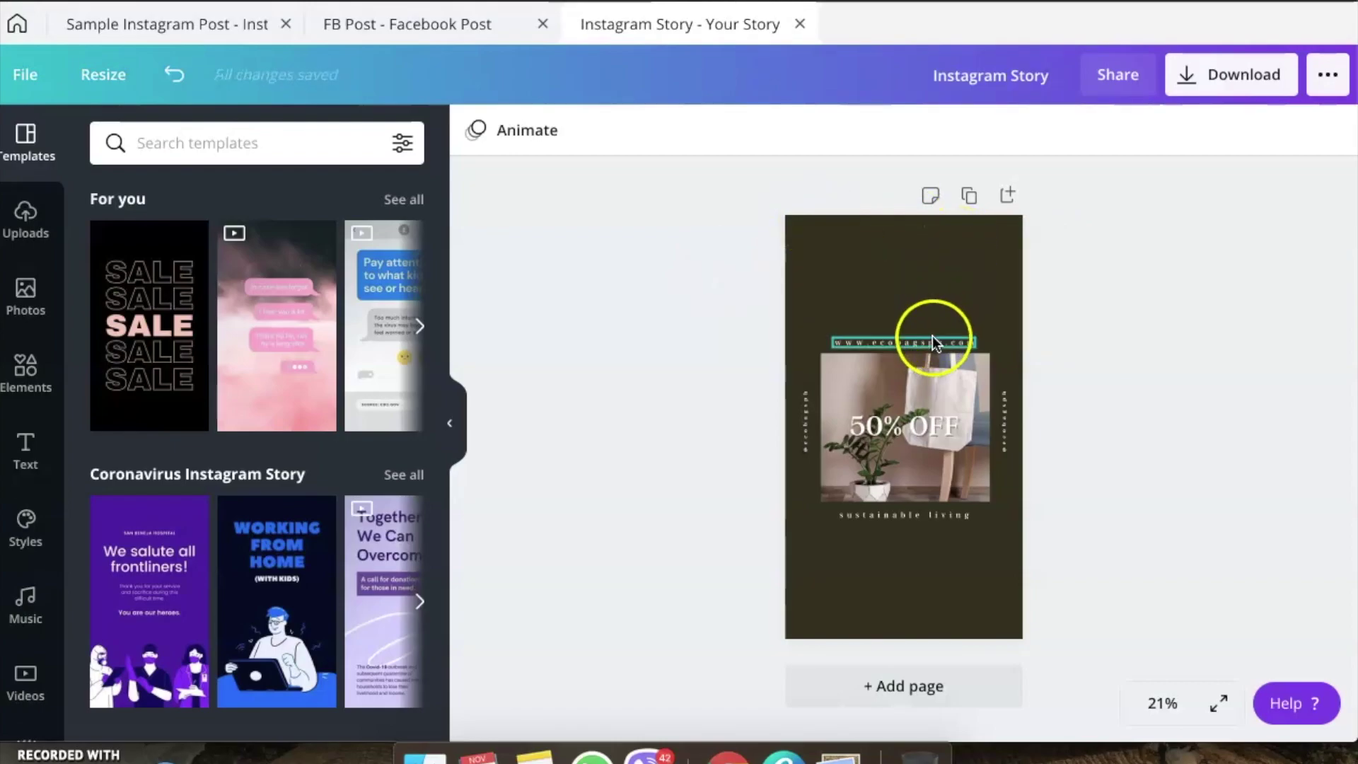
left_click(1002, 413)
key("Delete")
left_click(912, 342)
left_click_drag(911, 341, 913, 278)
left_click(906, 515)
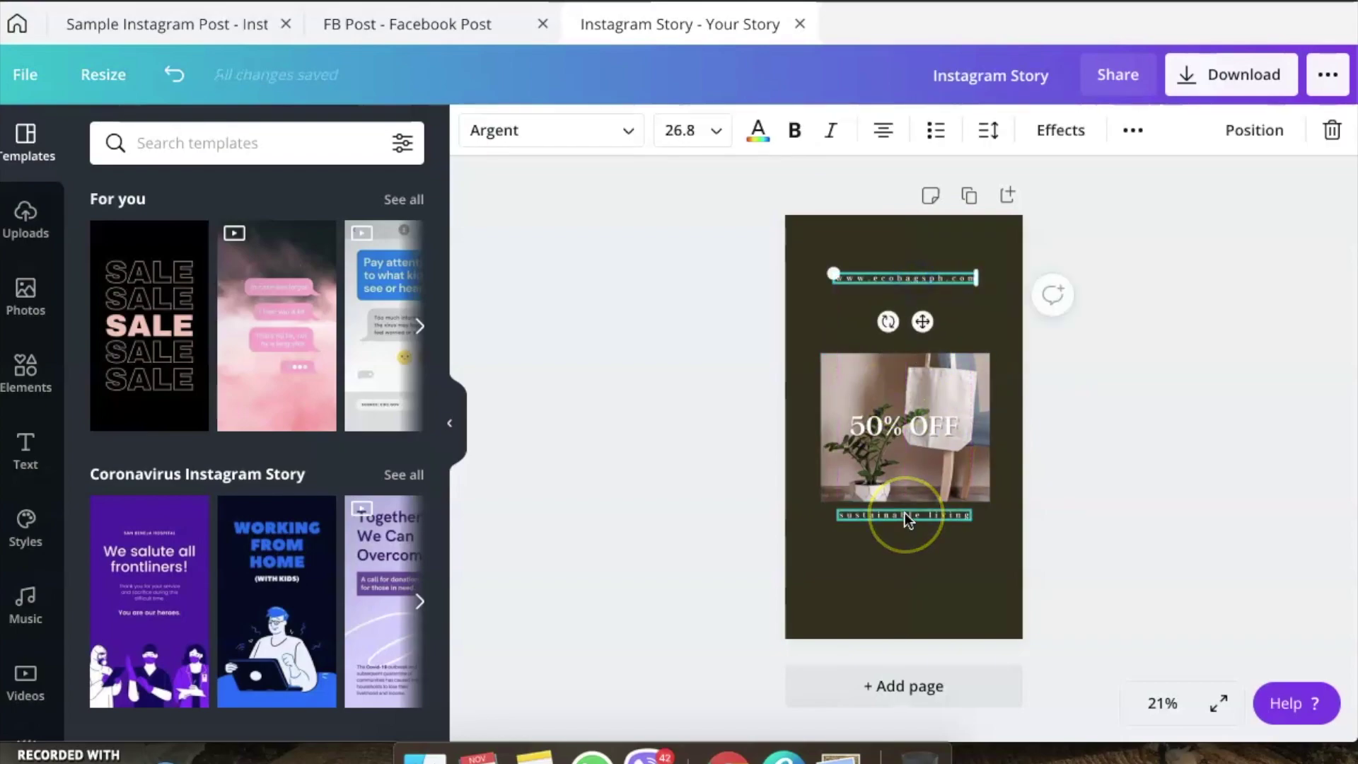
Extend the photo's upper edge toward the website address and move the "sustainable living" tagline down near the page's lower edge
left_click(898, 451)
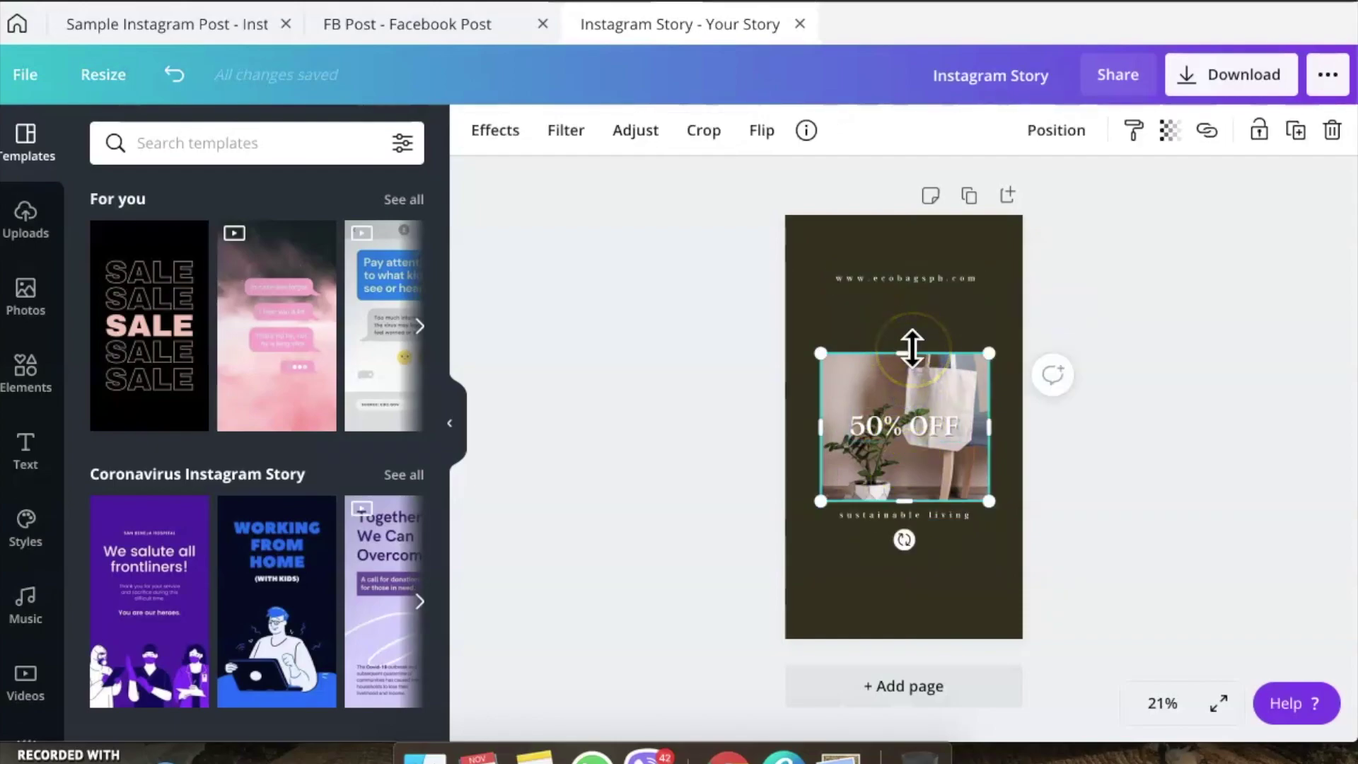
left_click(814, 429)
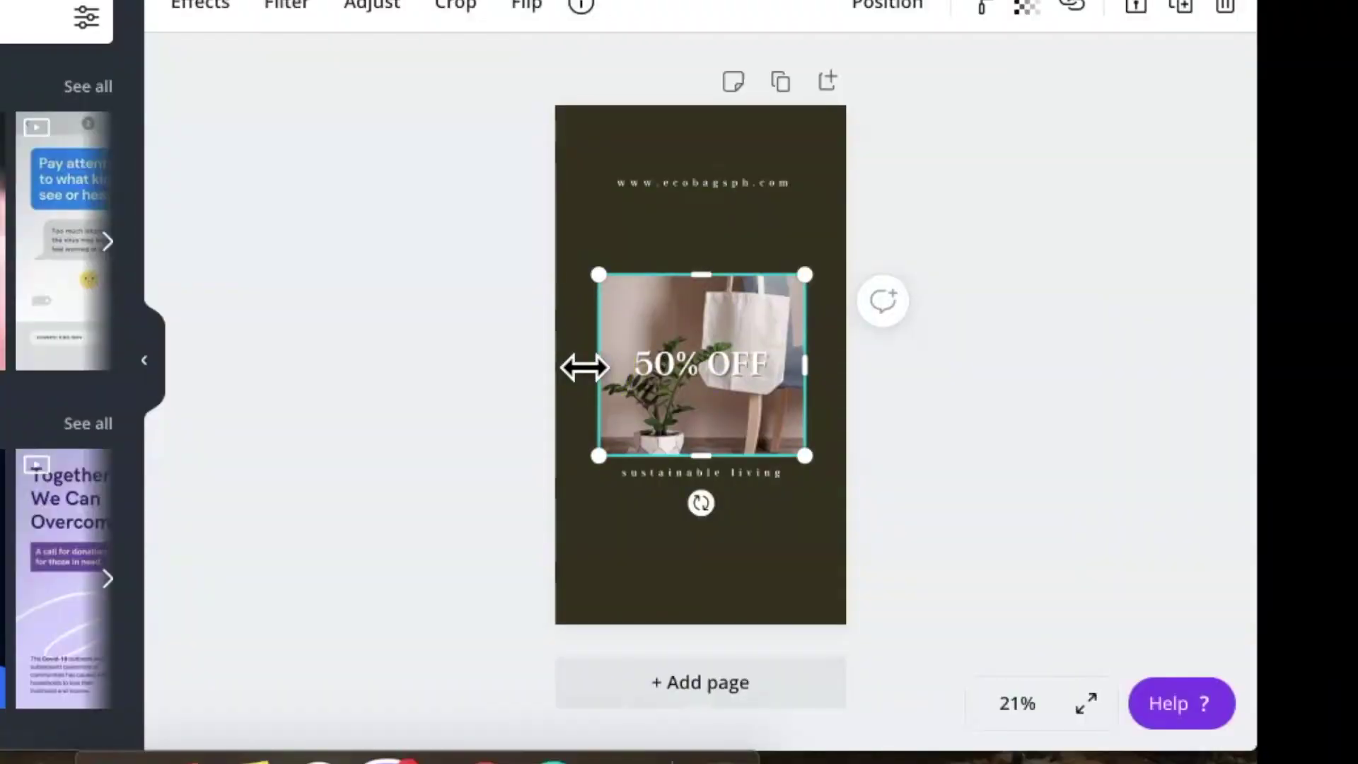
left_click_drag(664, 277, 716, 182)
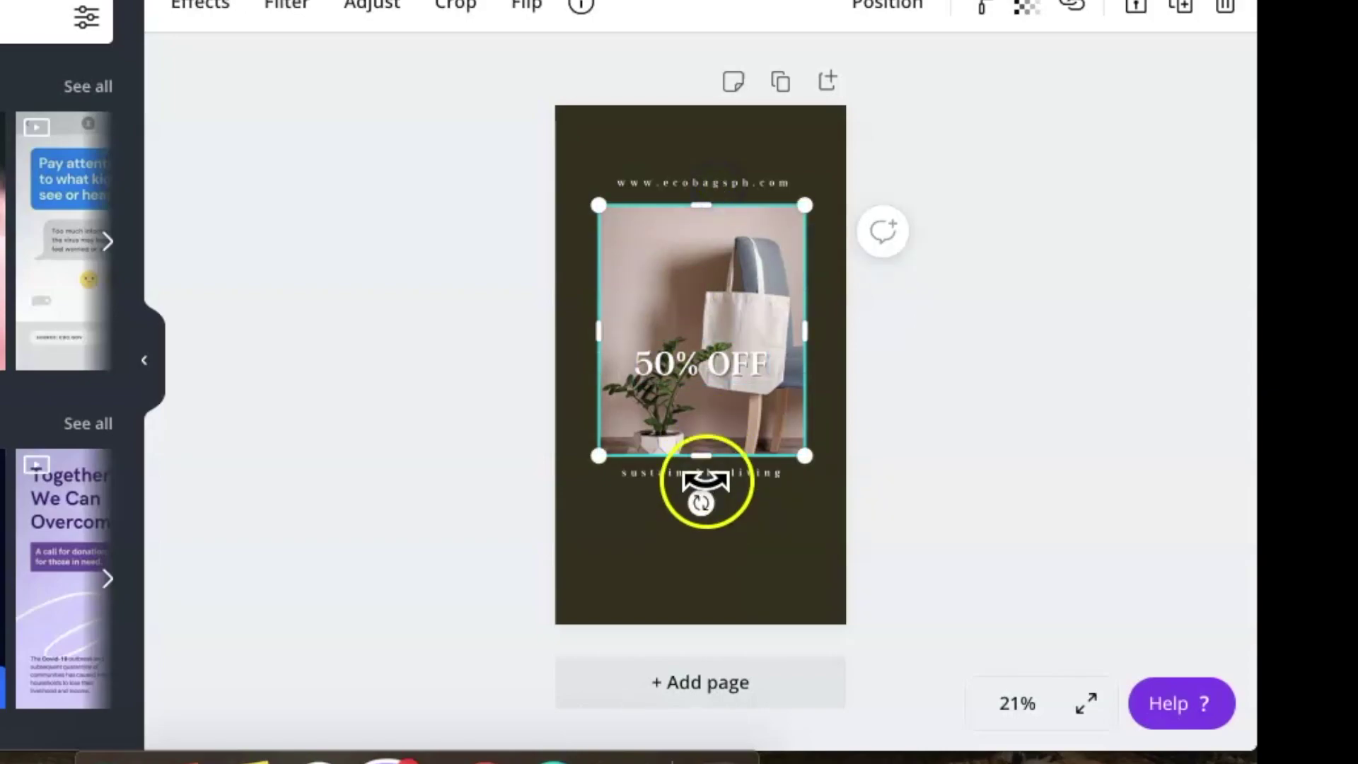
left_click(746, 472)
left_click_drag(741, 487, 741, 573)
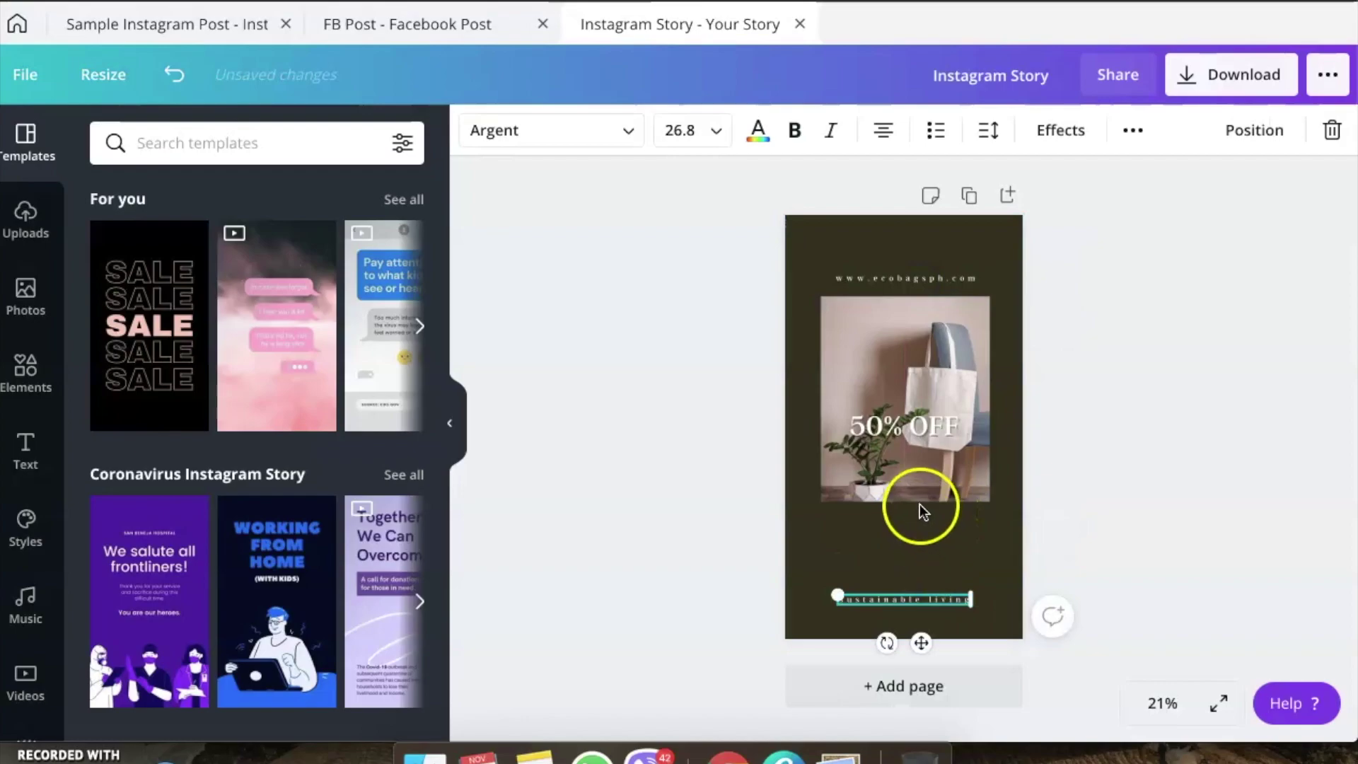
Extend the photo's lower edge down toward the tagline and reposition the photo in the middle of the page
left_click(920, 504)
left_click_drag(905, 503, 904, 582)
left_click(1200, 422)
left_click_drag(922, 340, 909, 345)
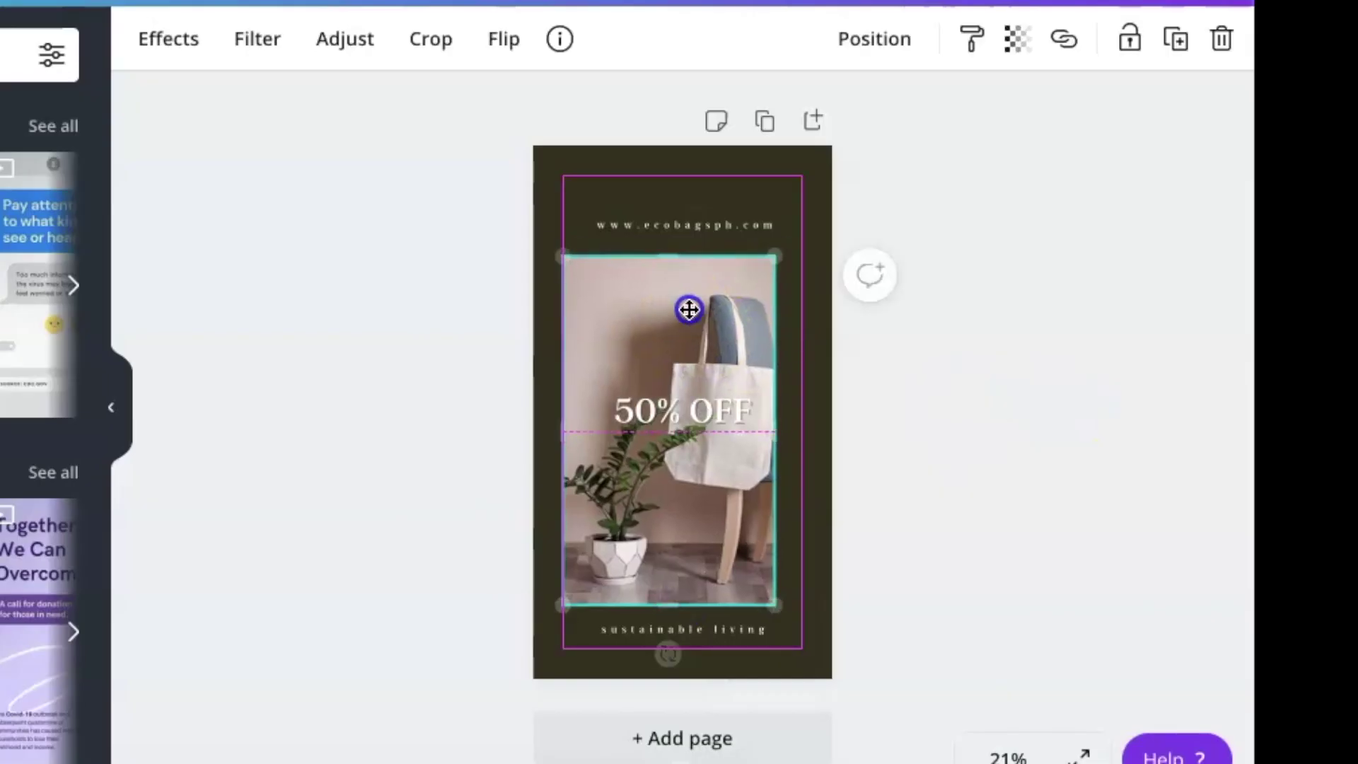
left_click_drag(690, 309, 700, 305)
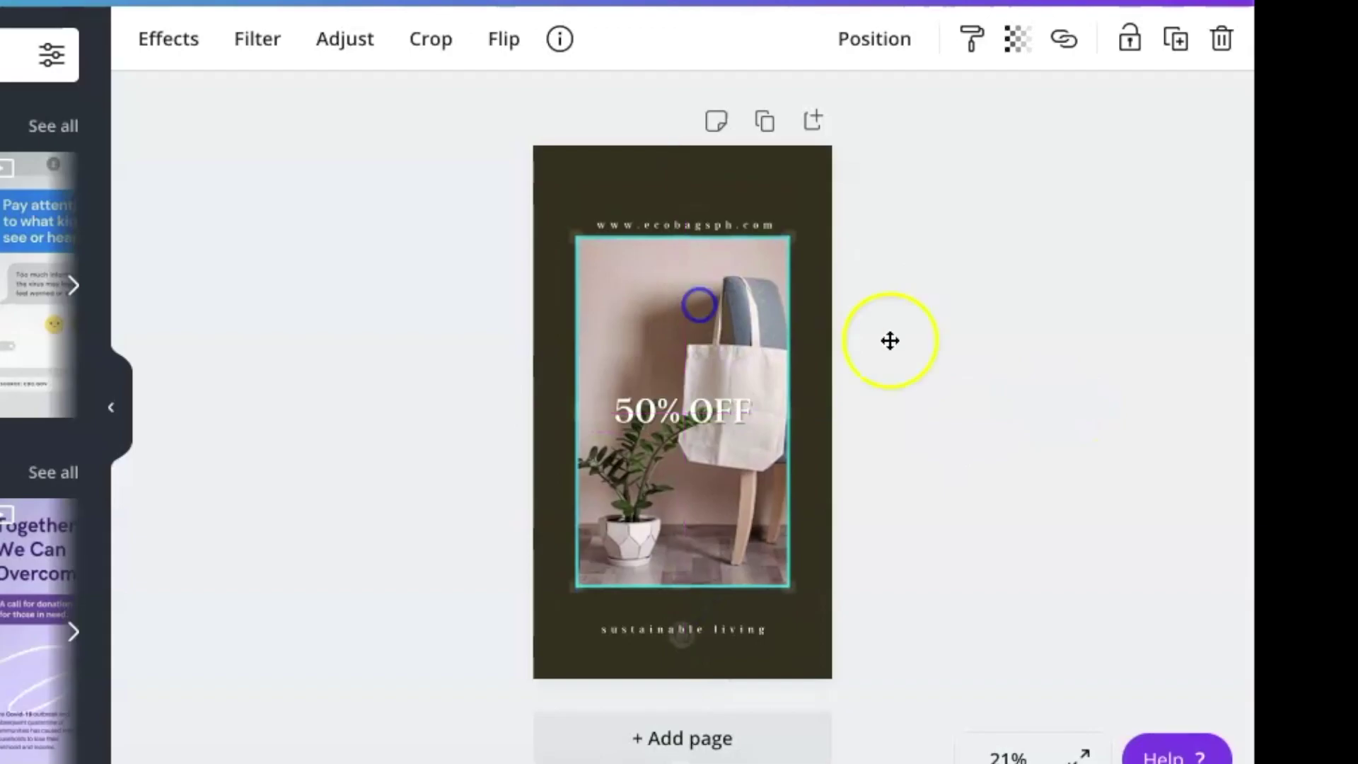
left_click(888, 340)
Move the website address slightly higher above the enlarged photo, keeping it horizontally centred
left_click(692, 222)
left_click_drag(692, 221, 689, 201)
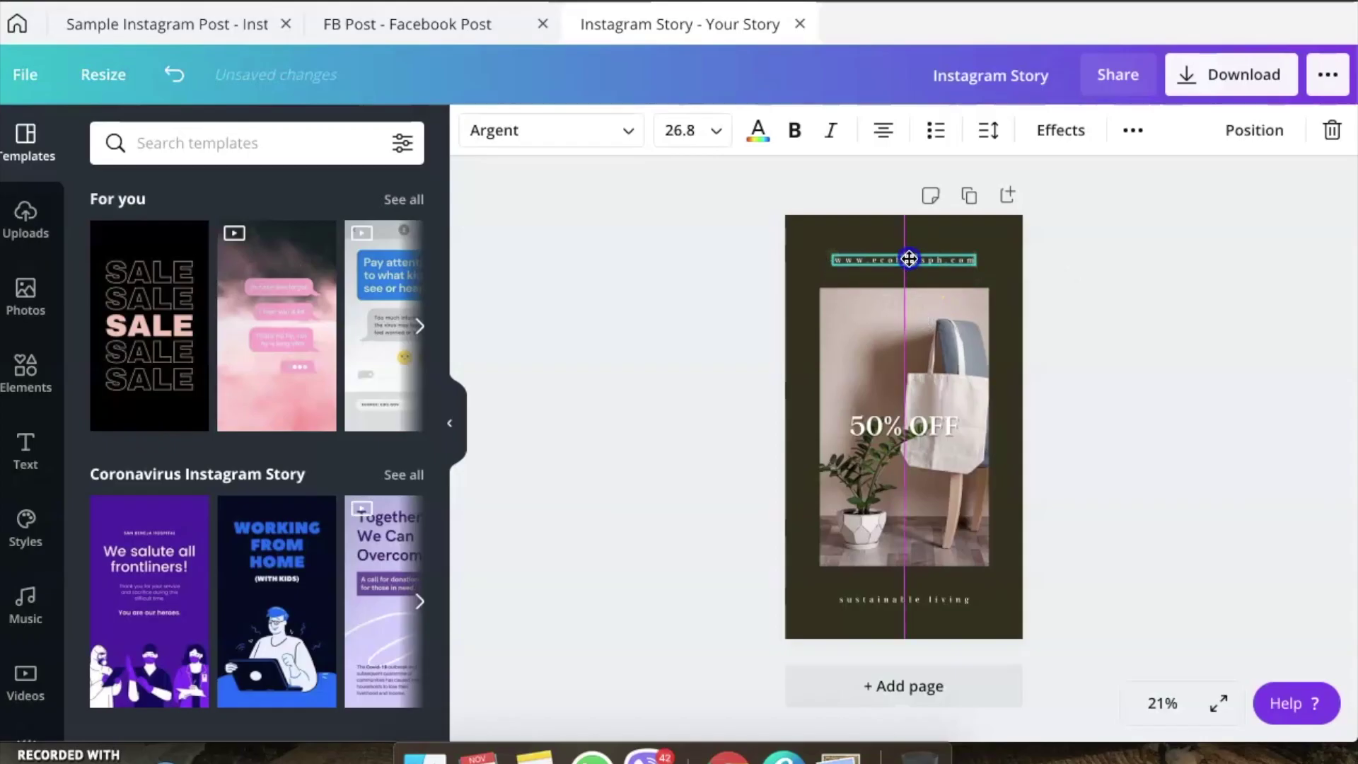
left_click_drag(909, 259, 909, 259)
left_click(1055, 336)
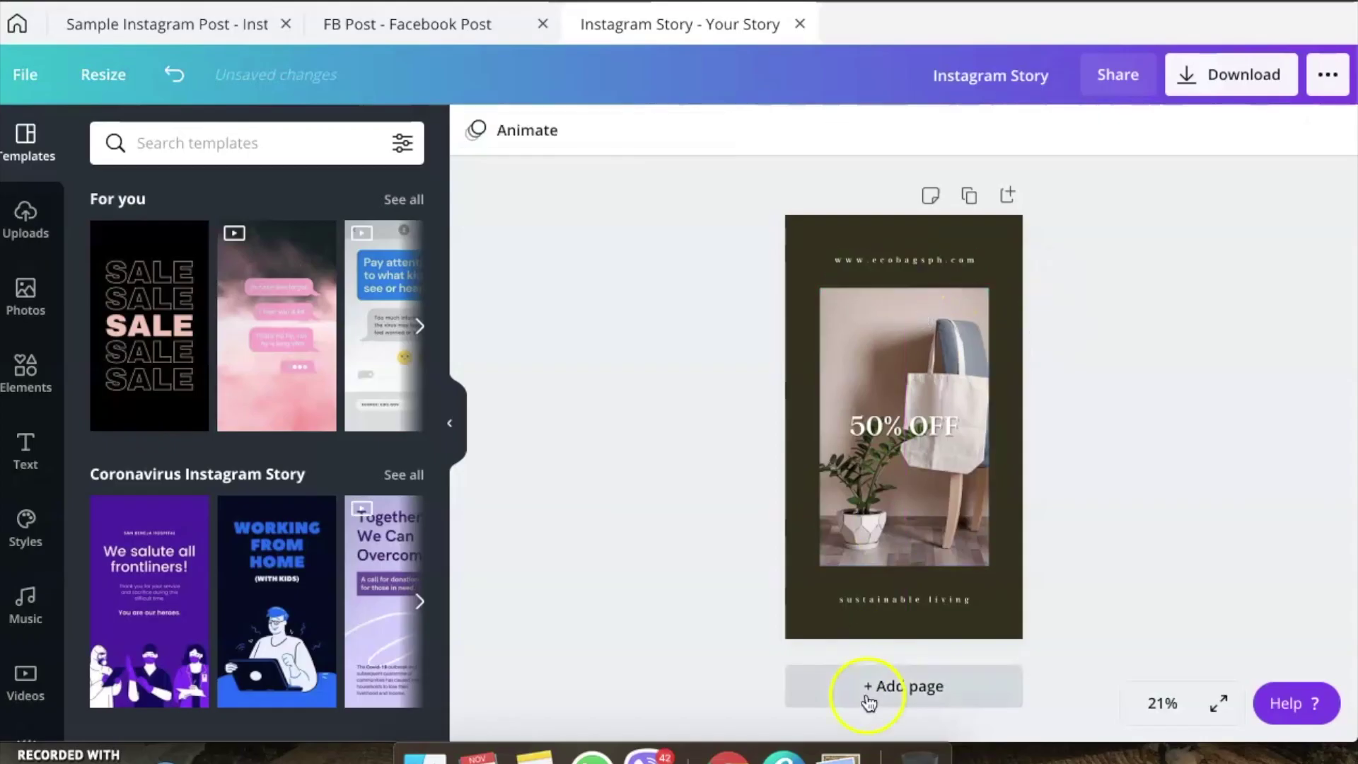
Enlarge the "50% OFF" text to size 176 and centre it so it slightly overlaps both sides of the photo
left_click(899, 424)
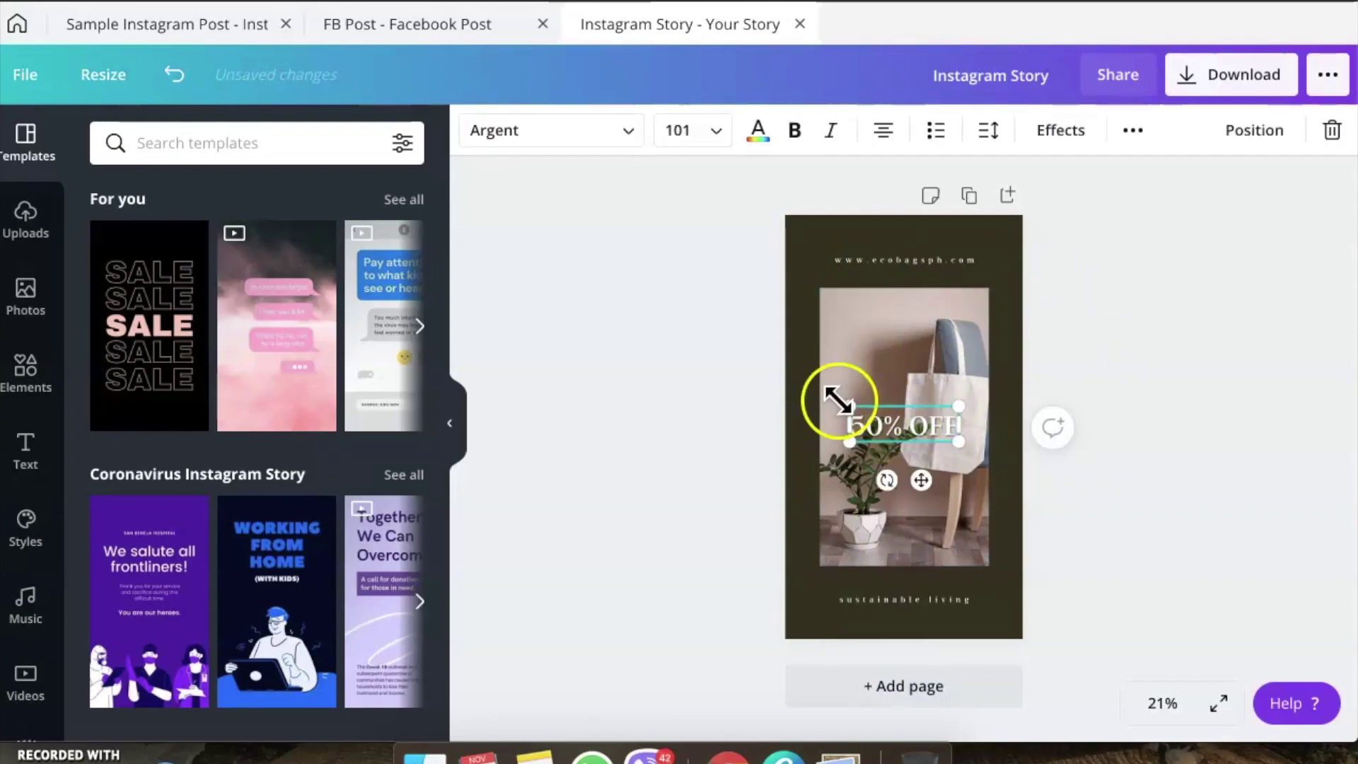
left_click_drag(842, 403, 774, 368)
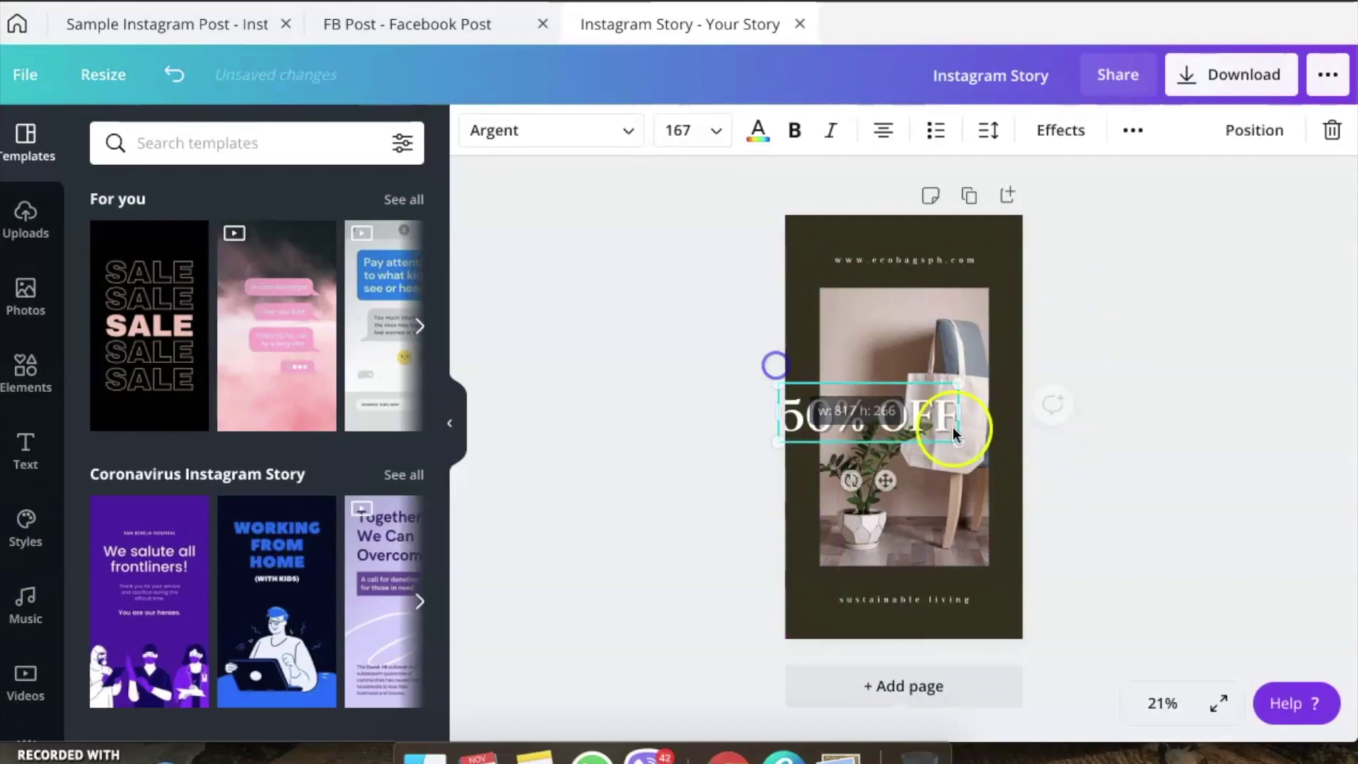
left_click_drag(885, 419, 925, 433)
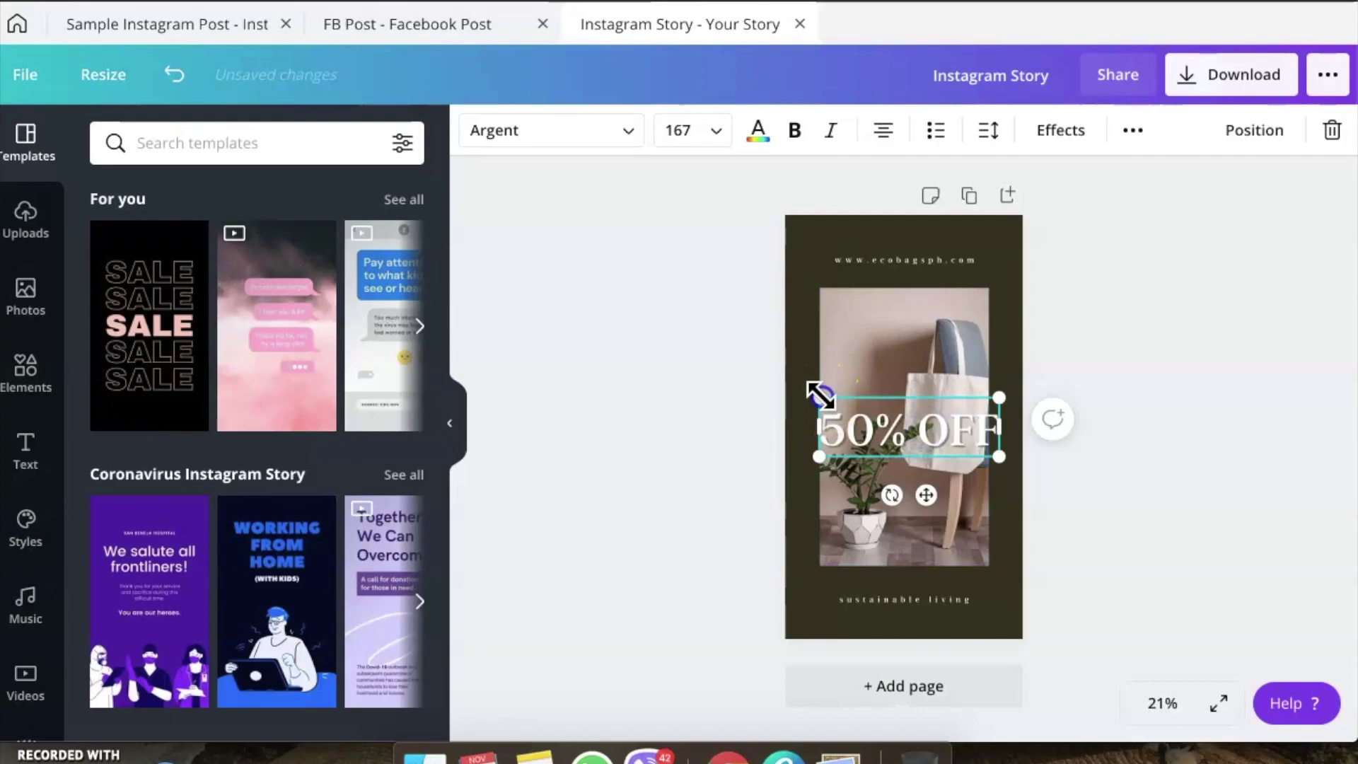
left_click_drag(815, 394, 803, 391)
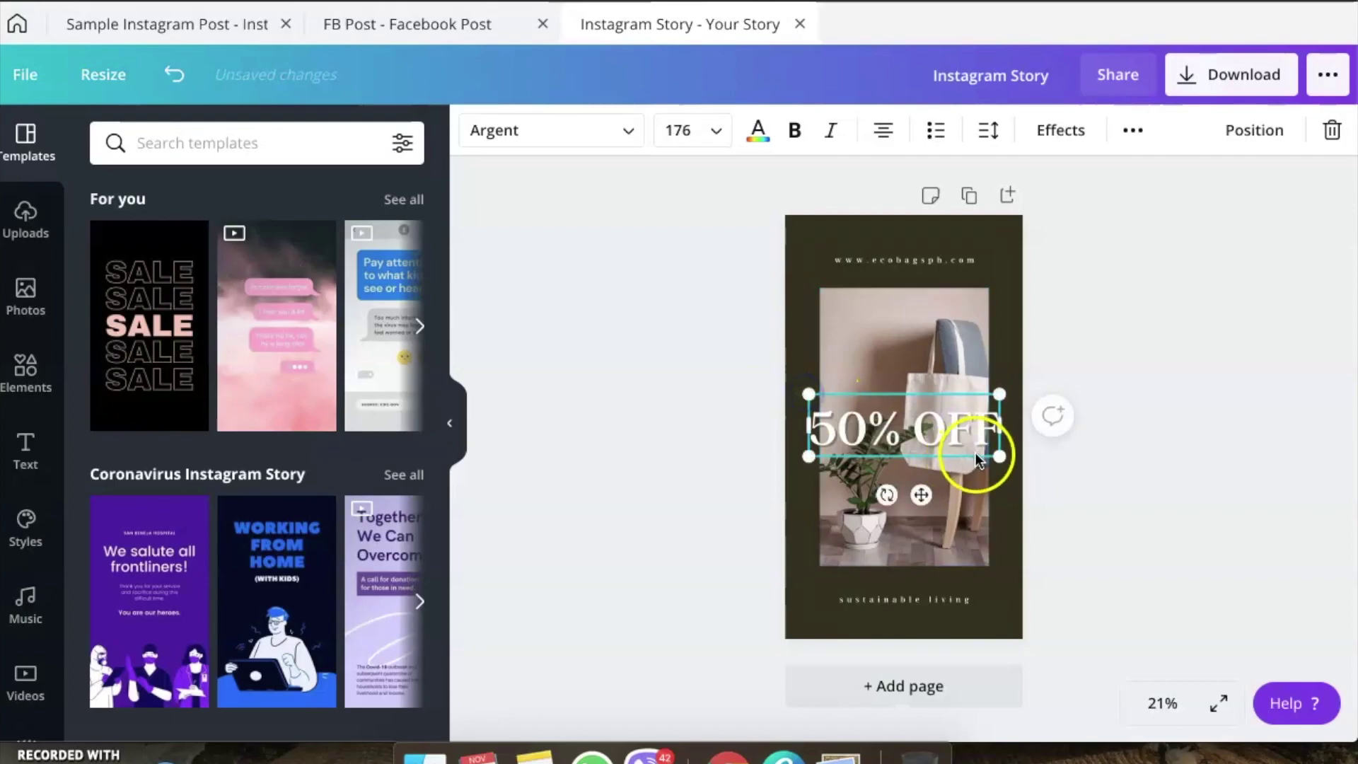
left_click(1068, 529)
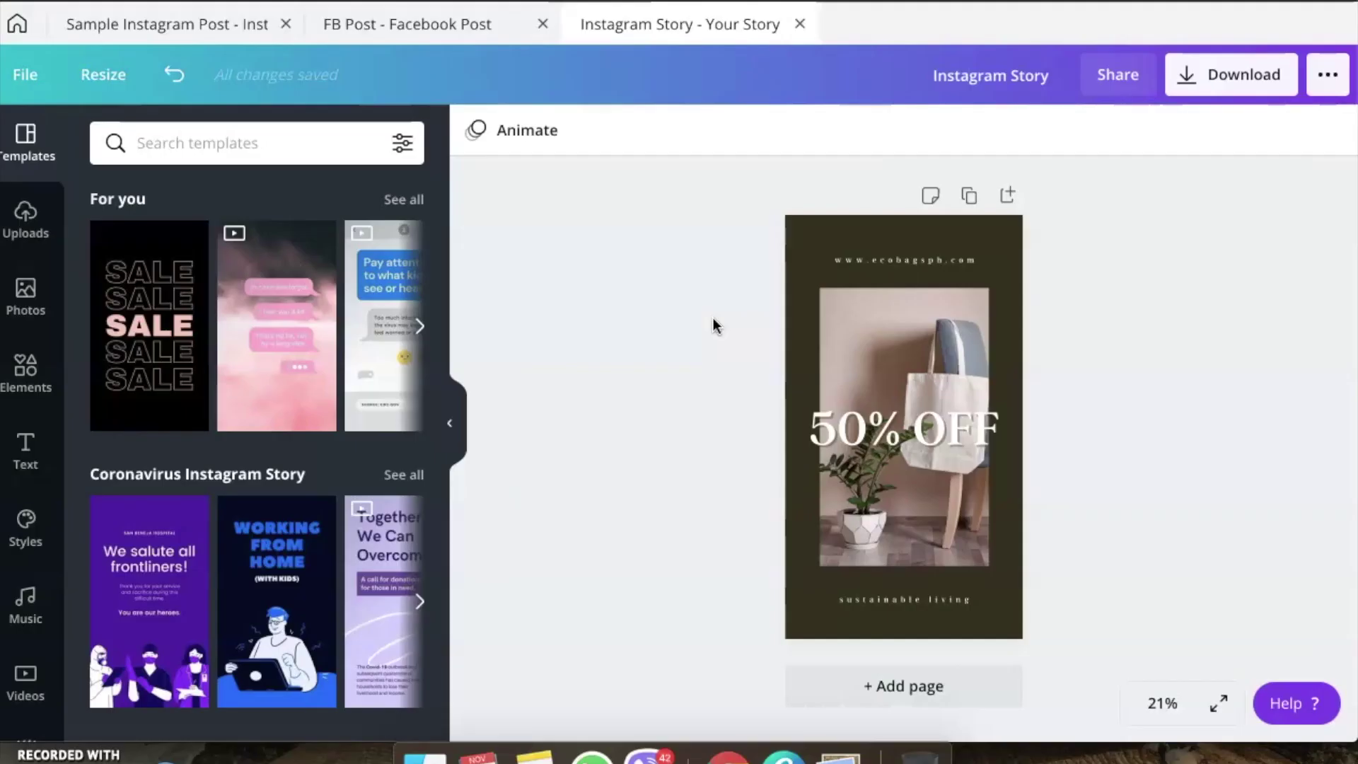
Apply the Tumble animation to the story page and open its timing settings
left_click(517, 140)
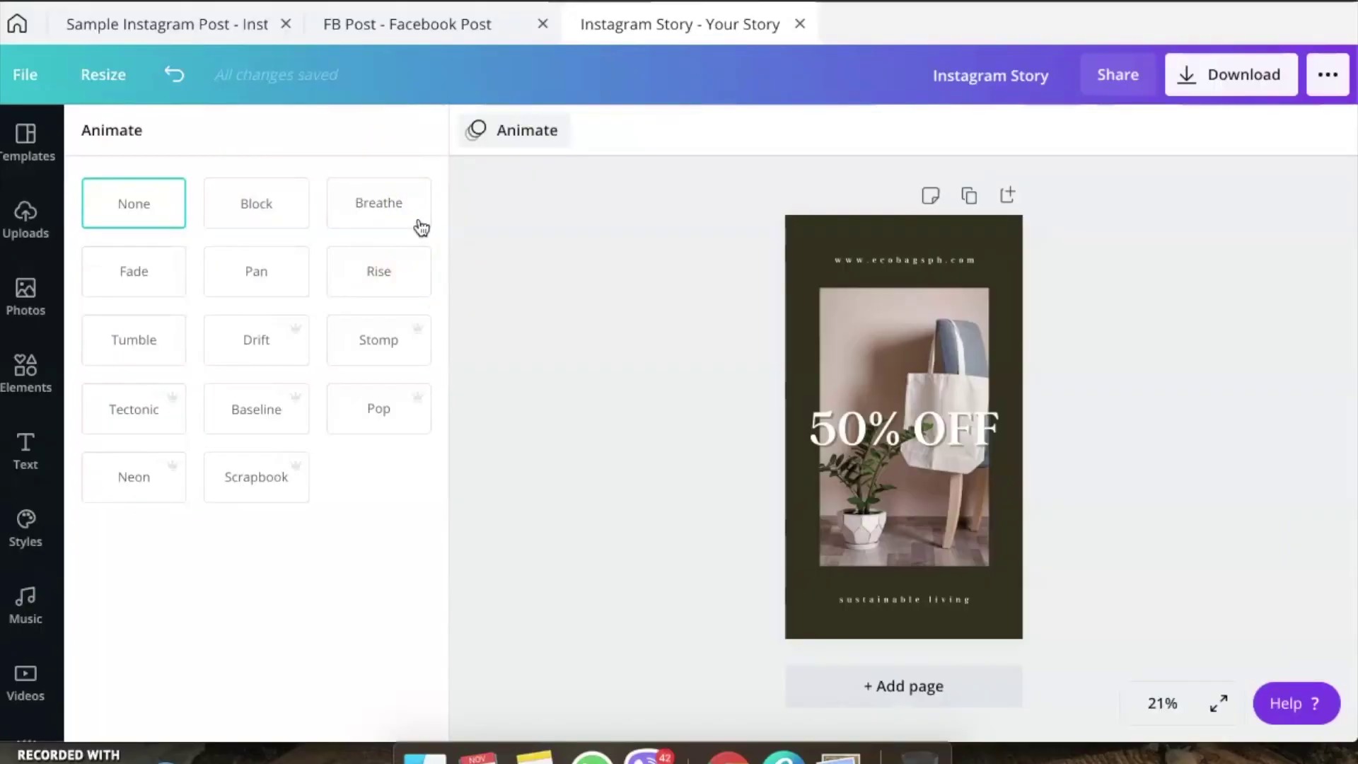
left_click(380, 207)
left_click(140, 335)
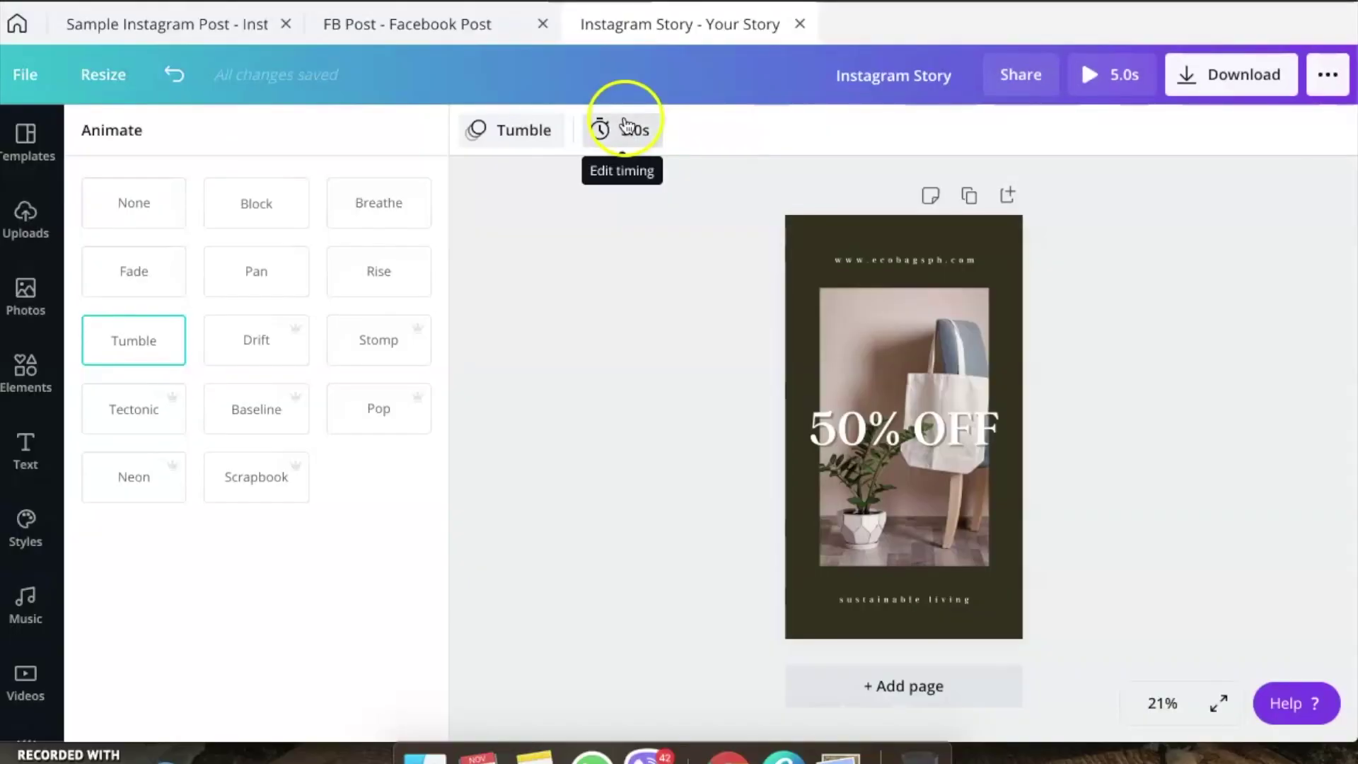
left_click(480, 152)
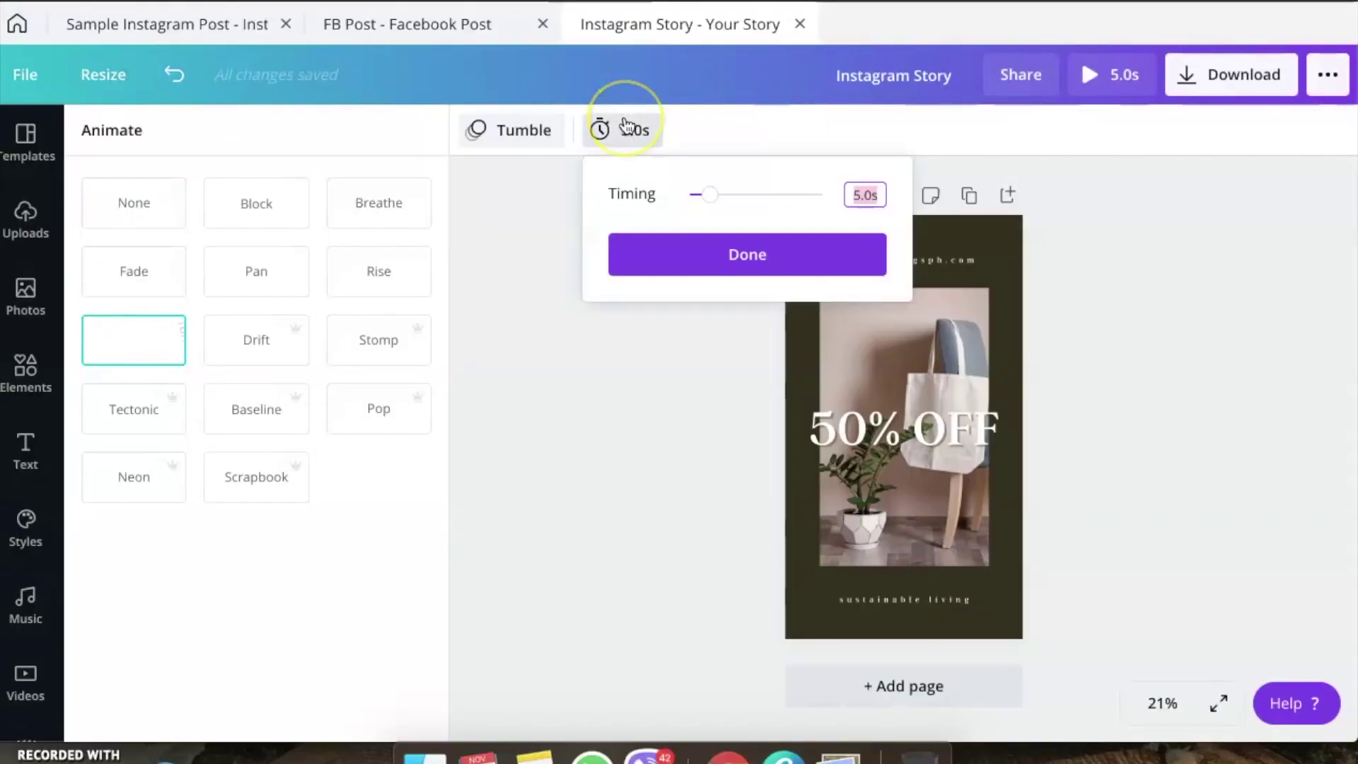
Set the animated story page's duration to 6.0 seconds
left_click(871, 188)
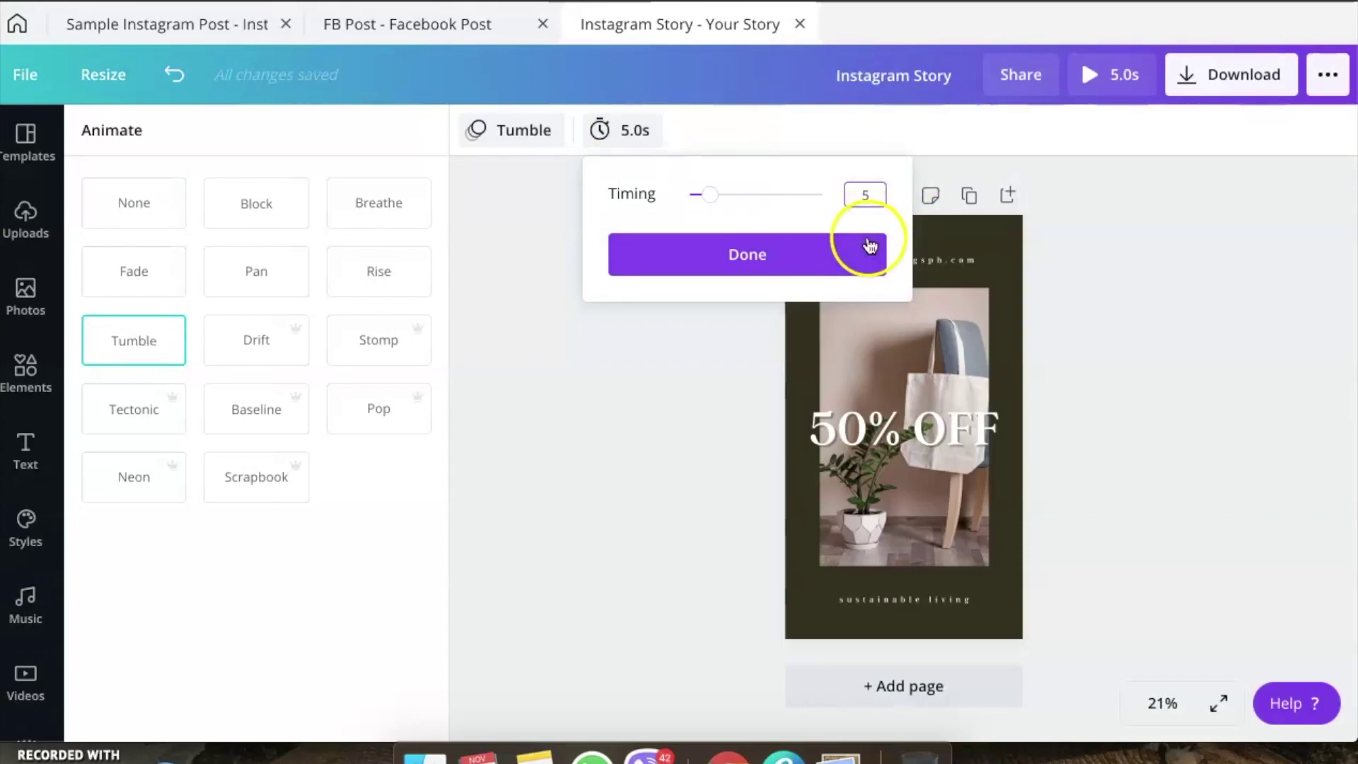
left_click(842, 263)
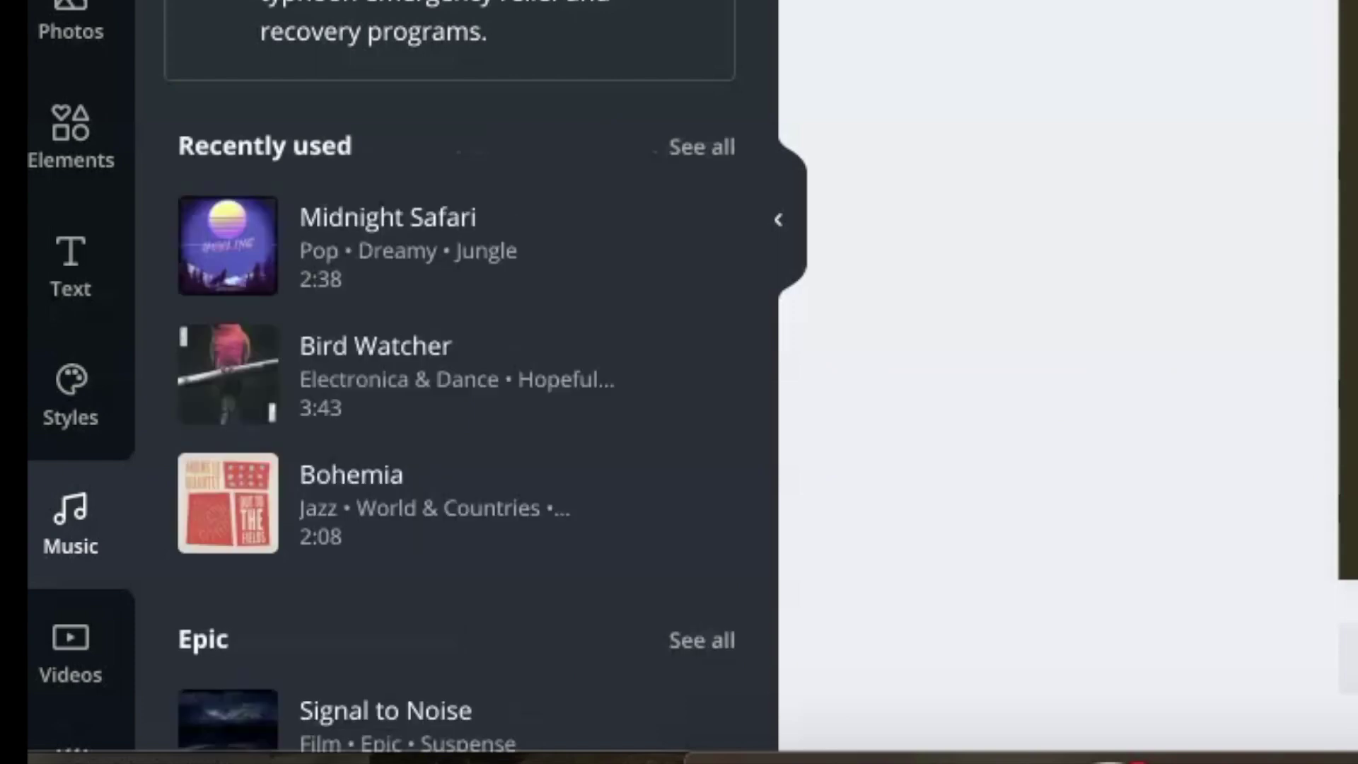
Preview the recently used Midnight Safari track, add it to the story as background music and stop the preview
left_click(415, 406)
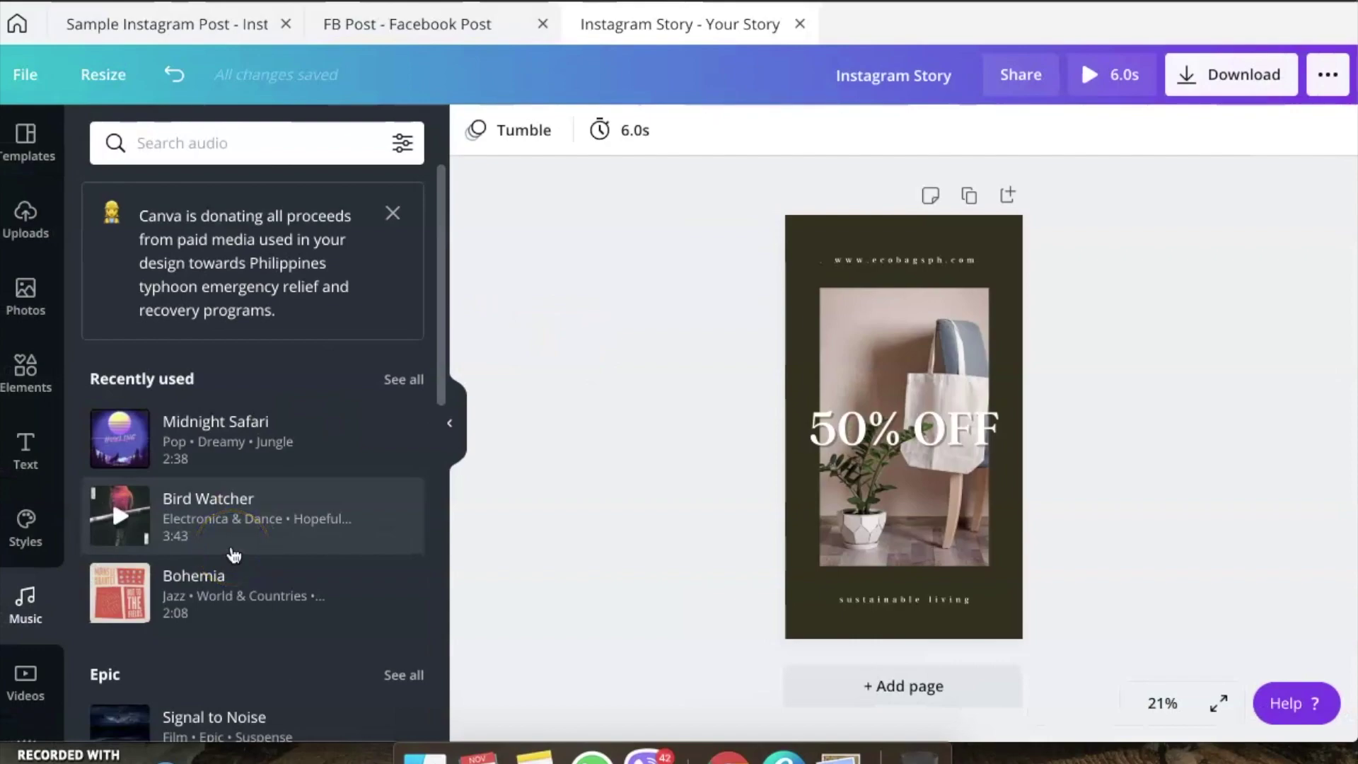
left_click(243, 619)
left_click(122, 438)
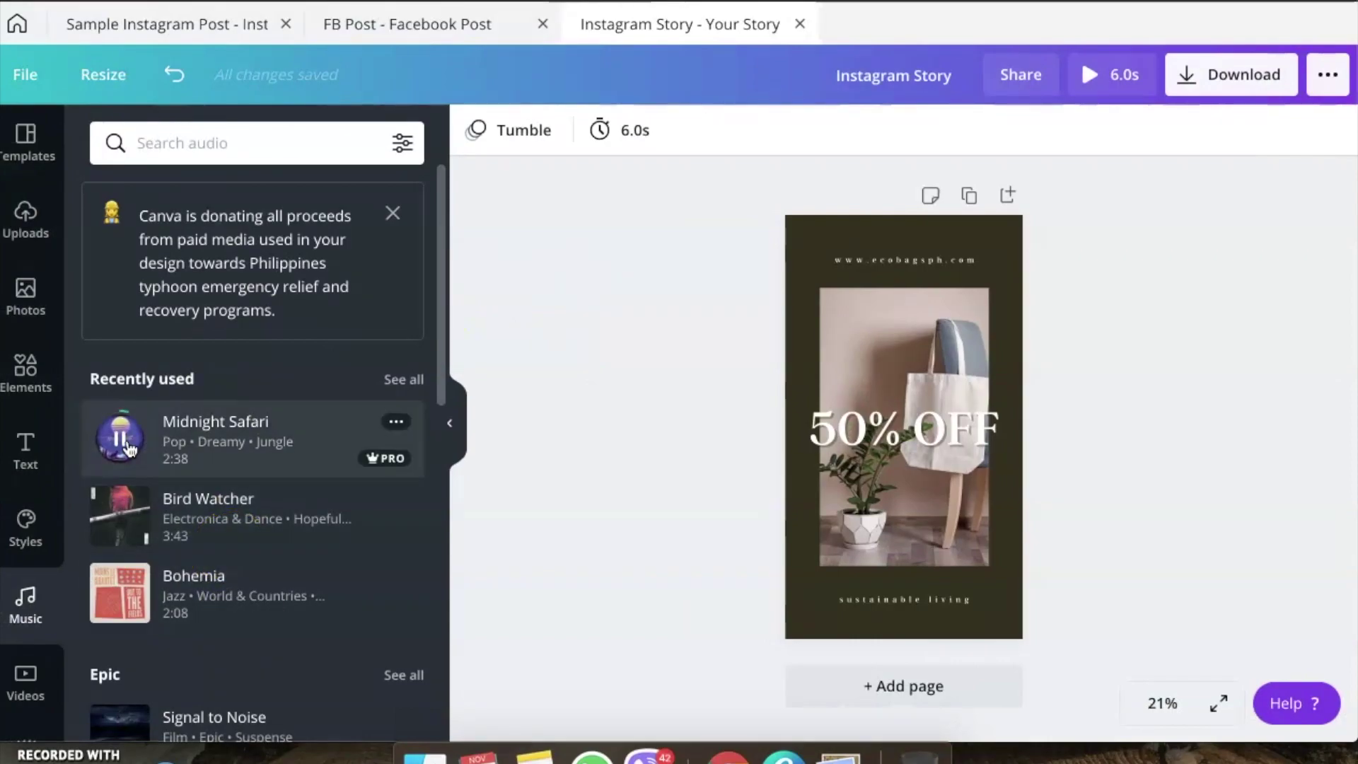
key("XF86AudioRaiseVolume")
left_click(128, 435)
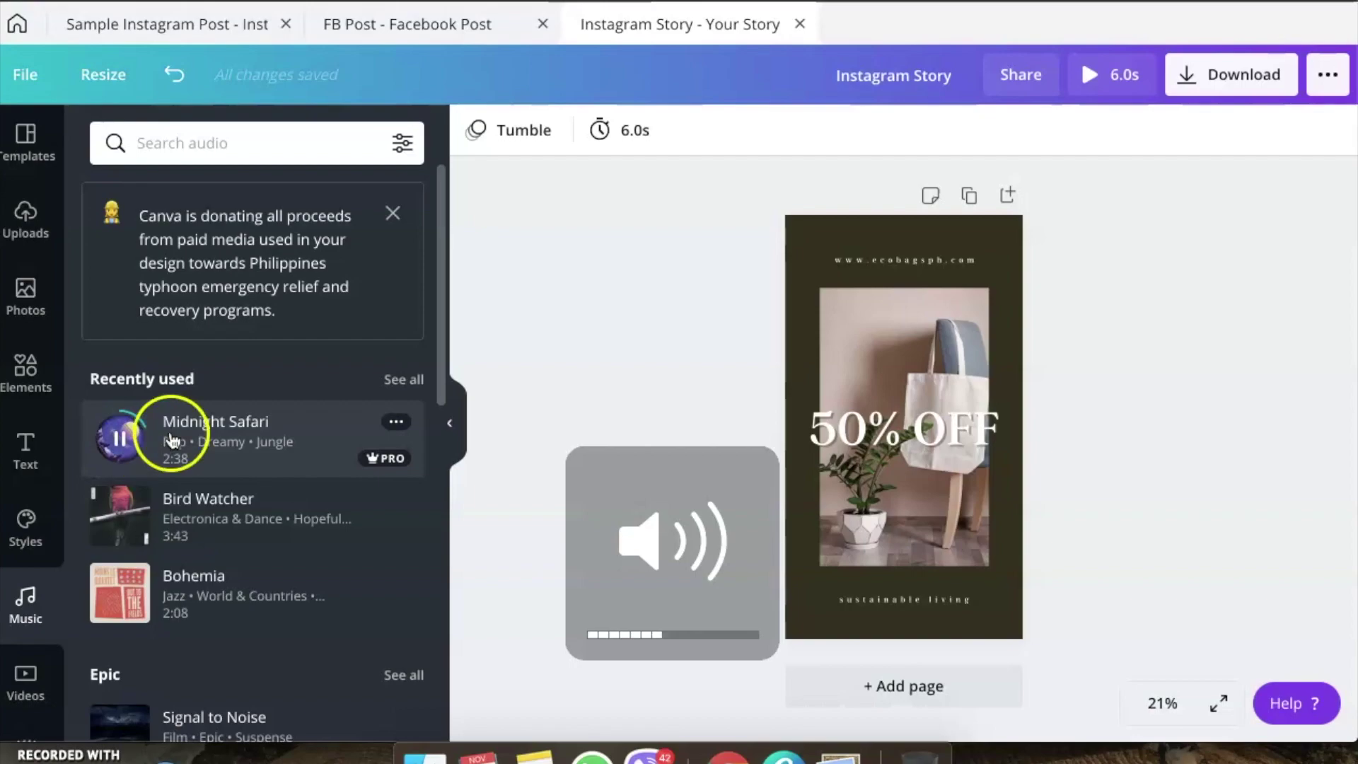
left_click(500, 385)
left_click(198, 445)
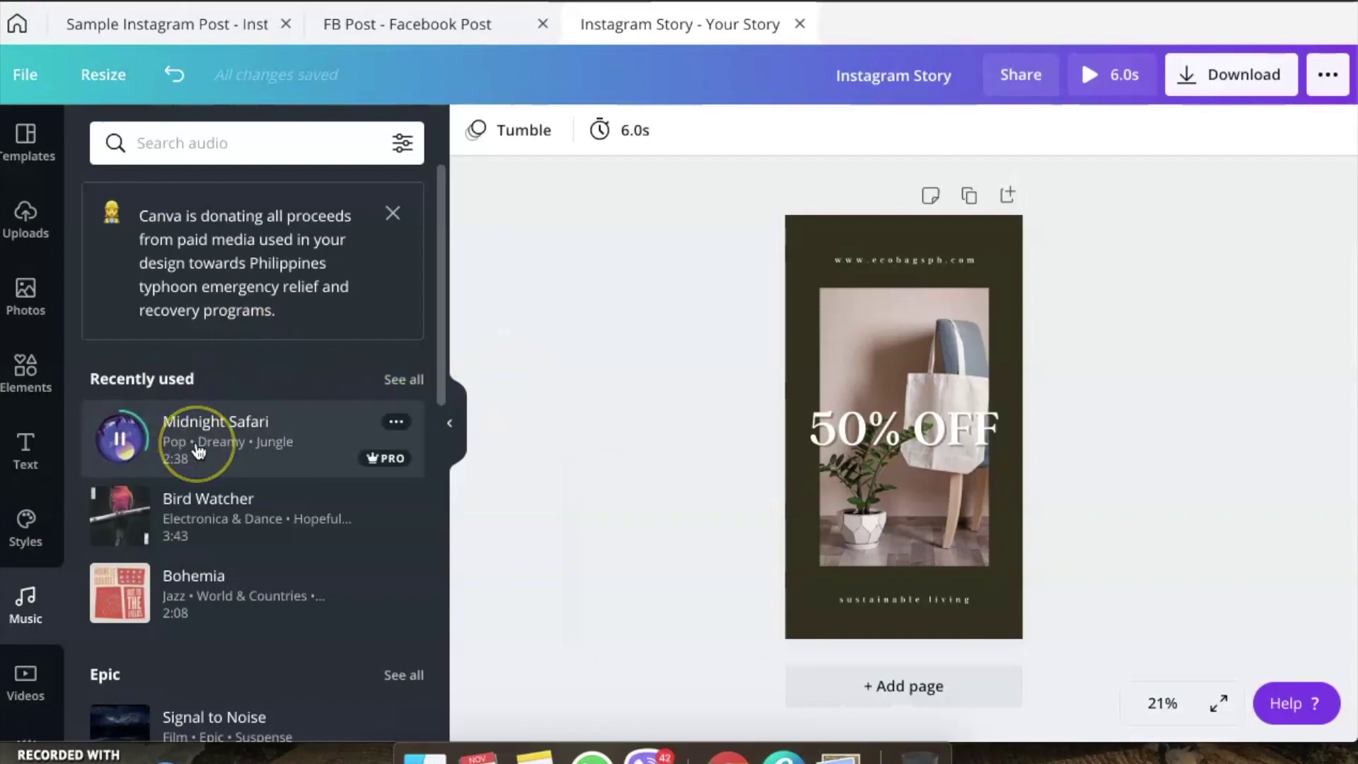
left_click(835, 333)
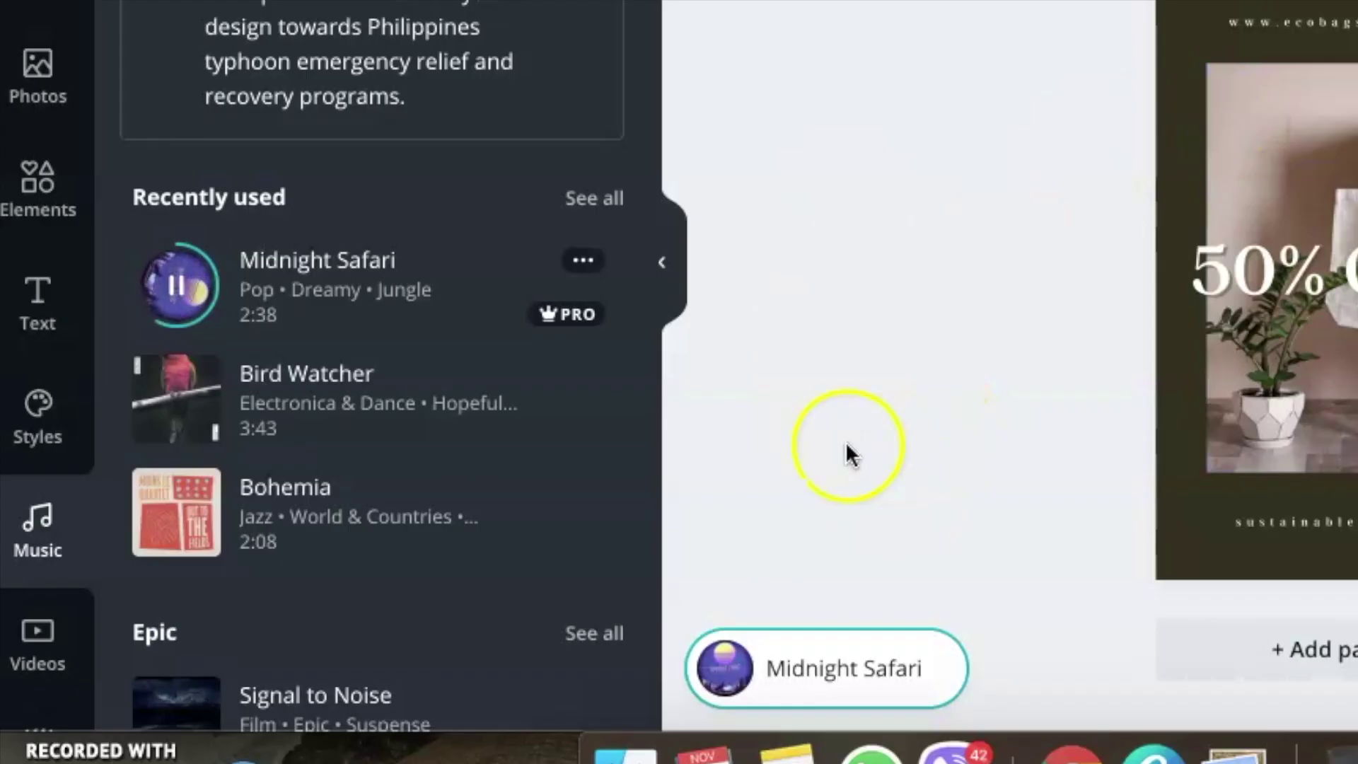
left_click(177, 289)
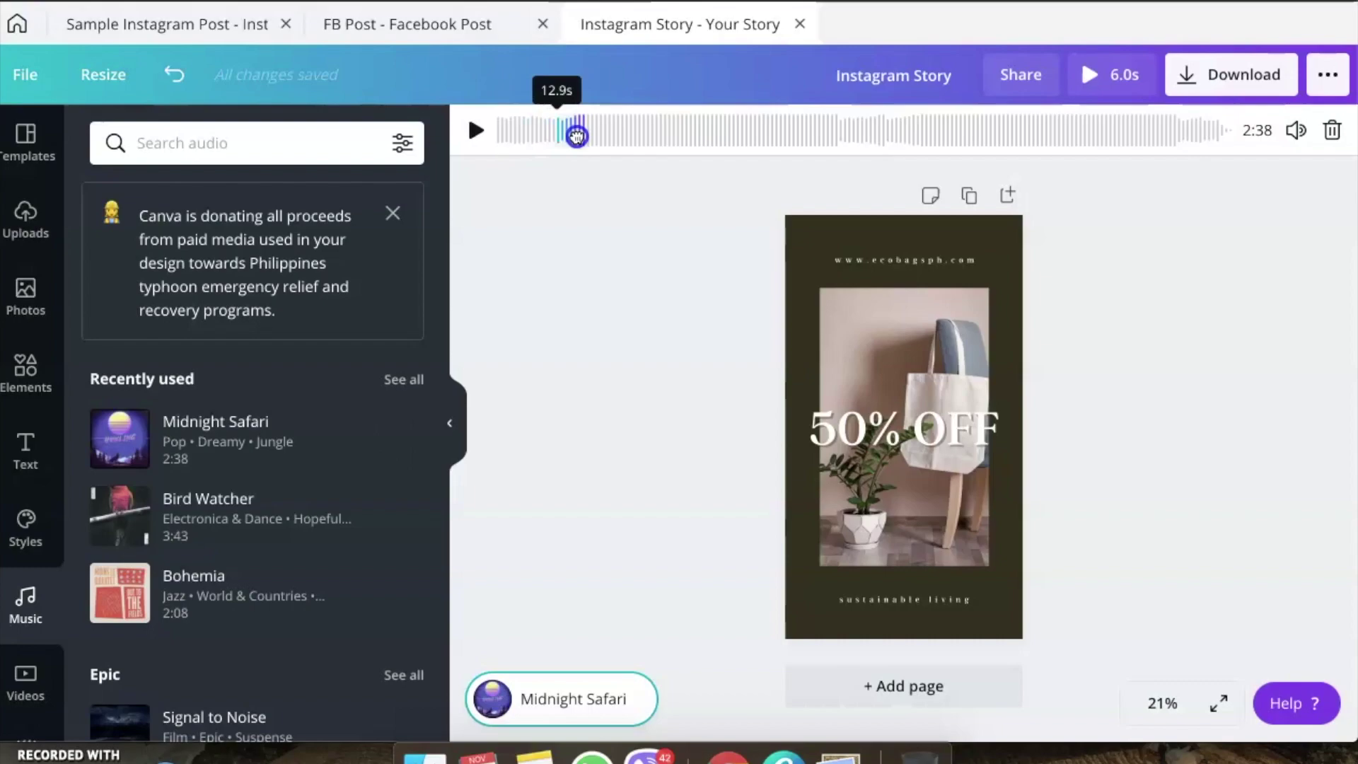
Shift the selected excerpt of the Midnight Safari track slightly forward along its waveform and deselect the track
mouse_move(576, 133)
left_mouse_down()
mouse_move(503, 134)
mouse_move(581, 140)
left_mouse_up()
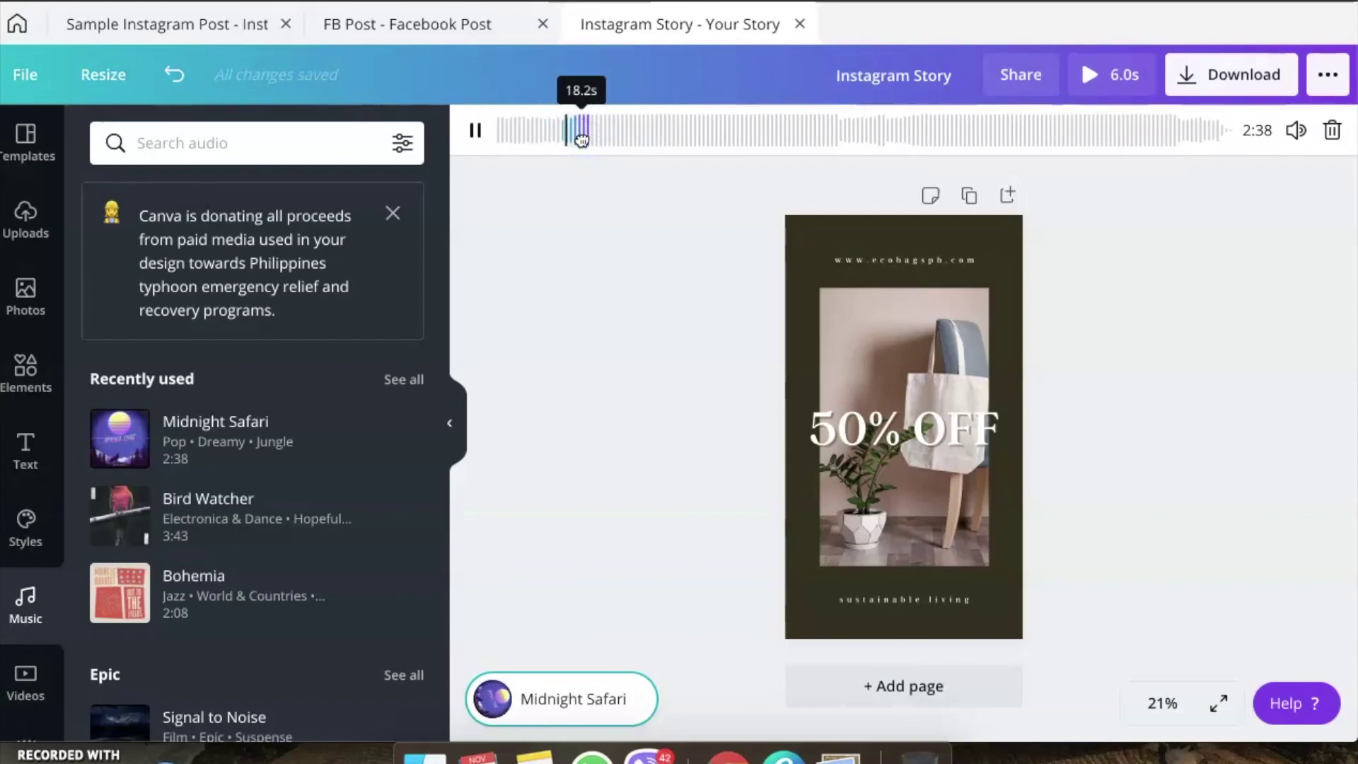
left_click(1191, 281)
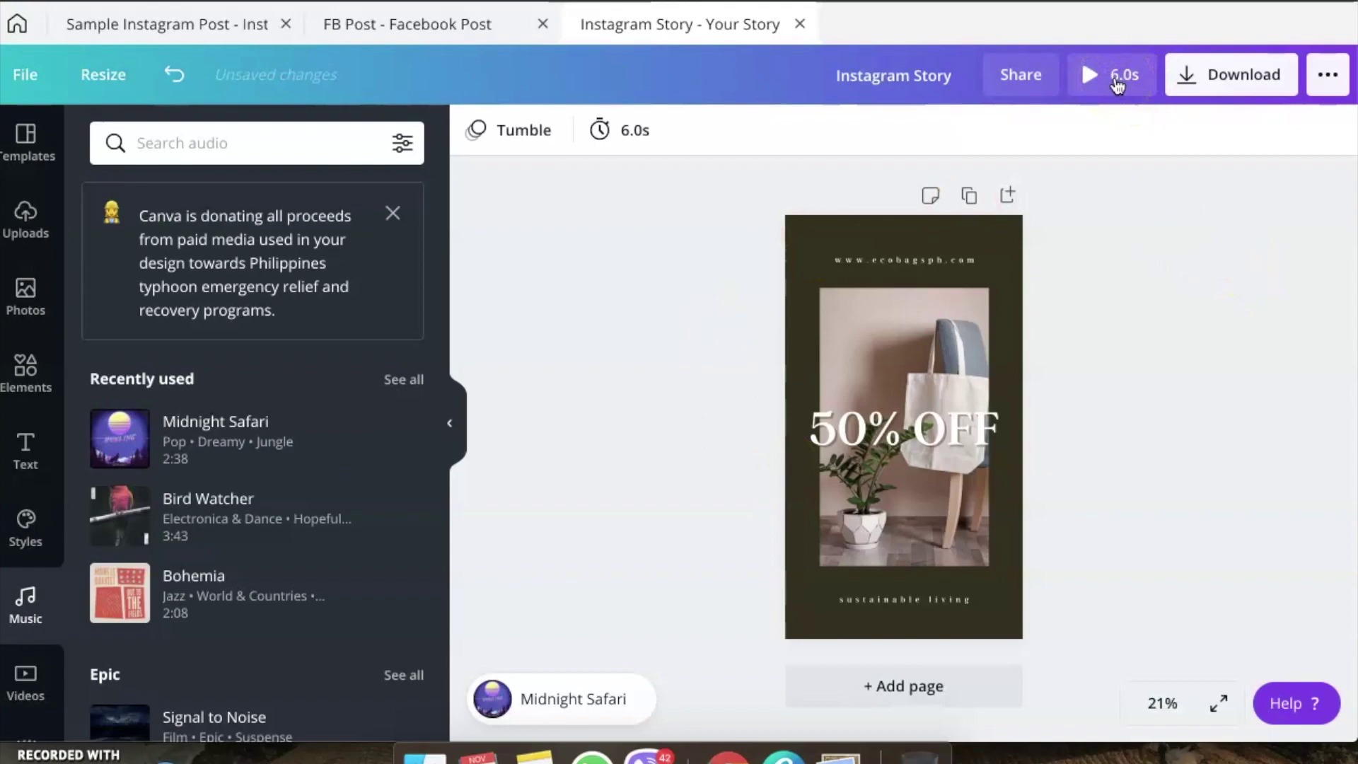
left_click(407, 448)
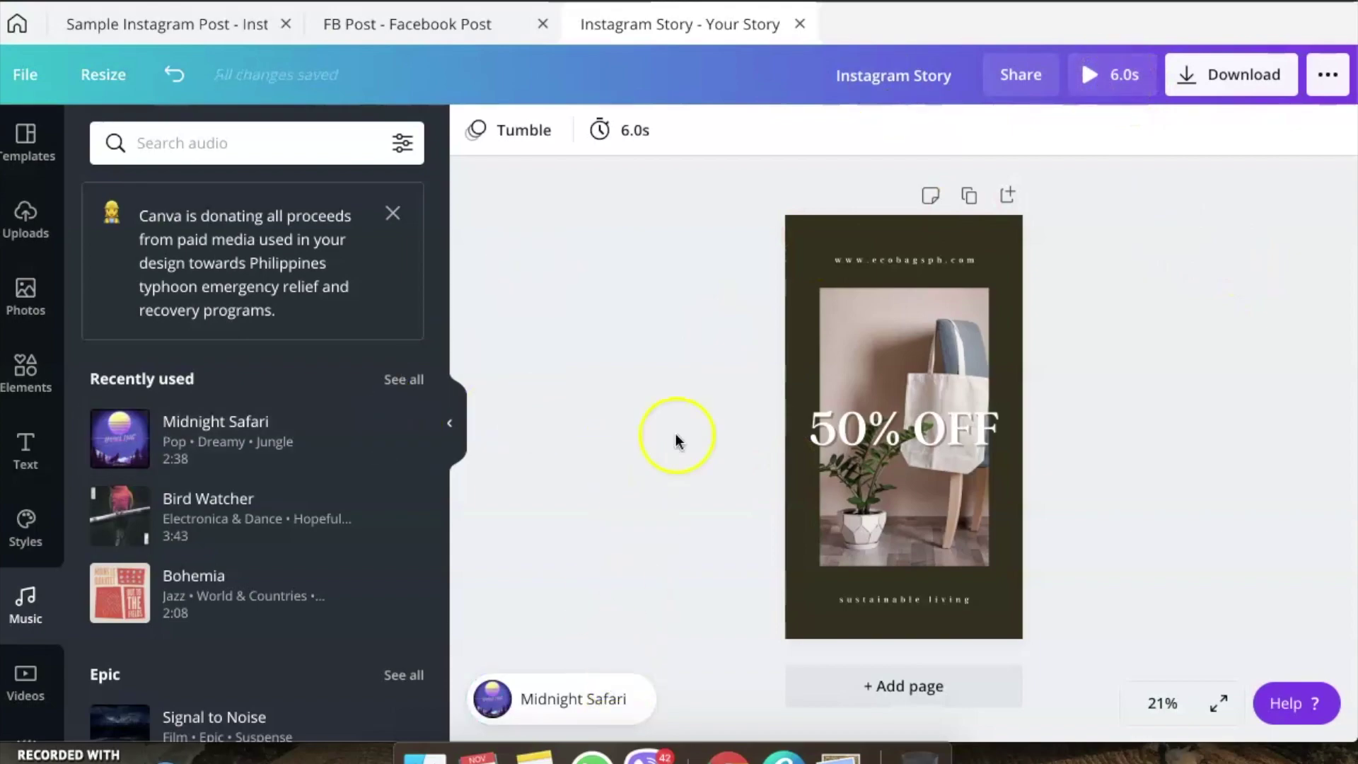
Play the 6-second story preview with its animation and music, and return to the editor
left_click(1105, 79)
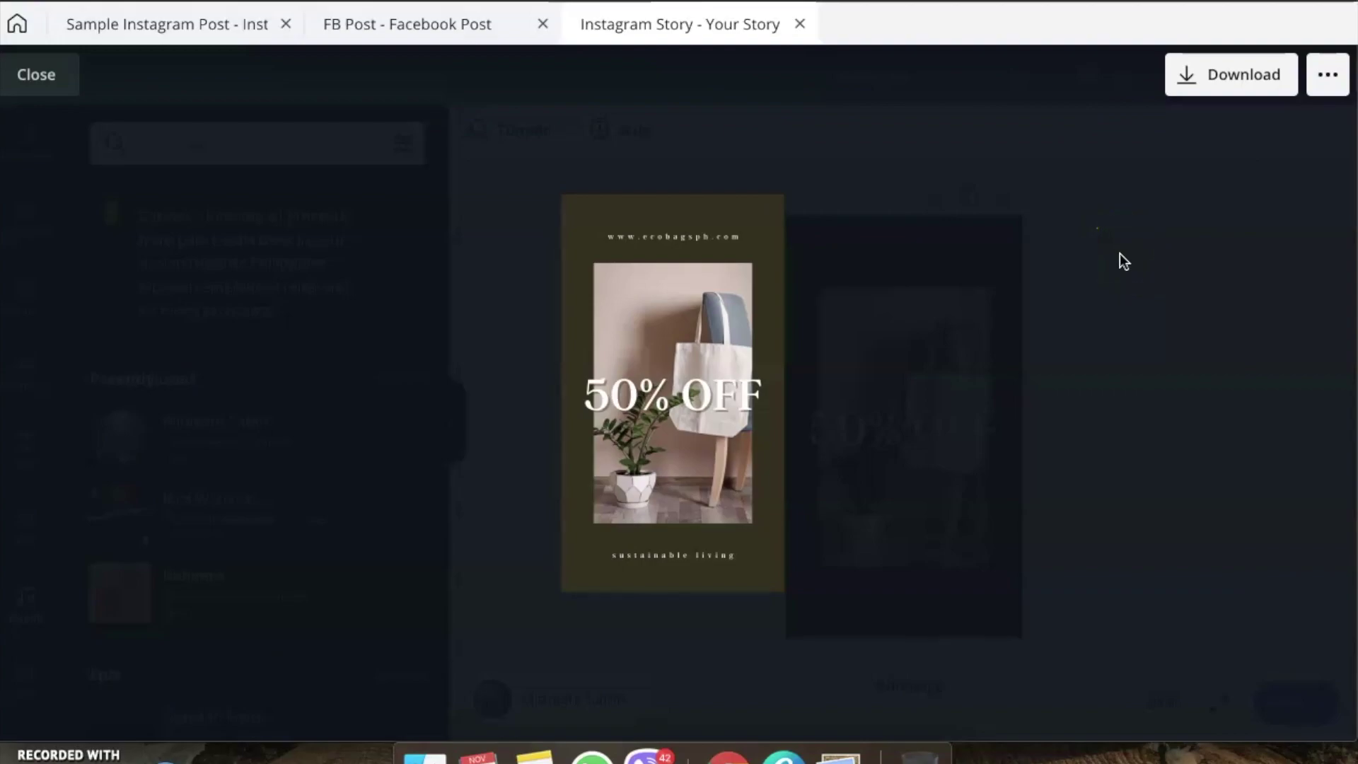
left_click(304, 173)
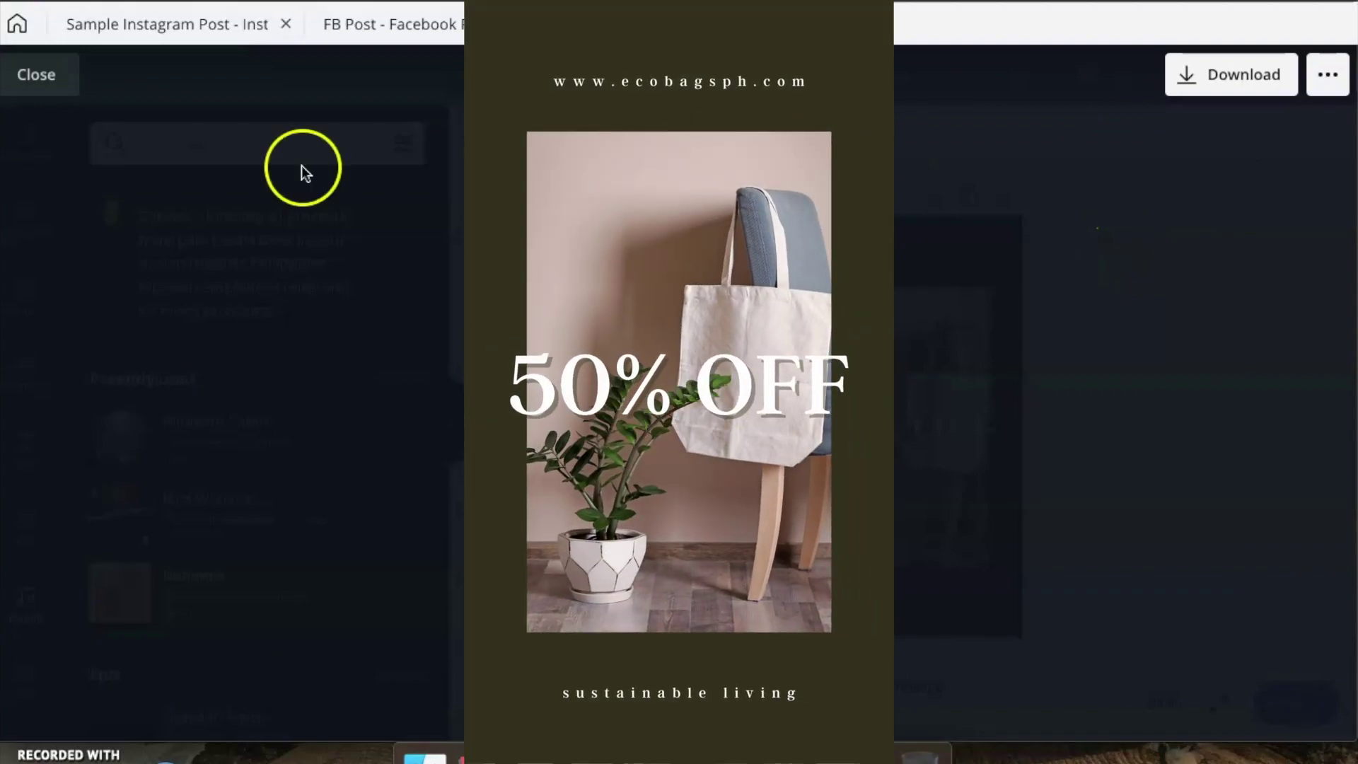
left_click(52, 83)
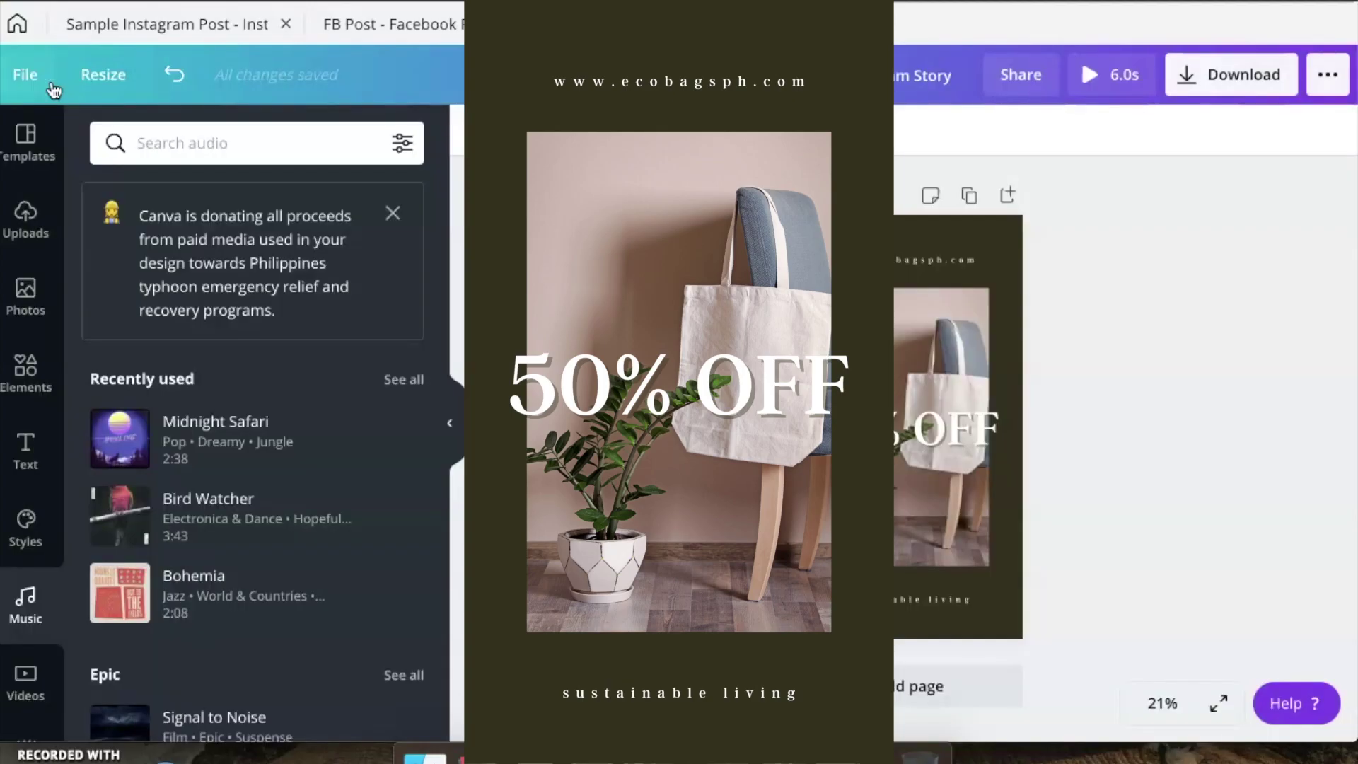
left_click(1111, 345)
Download the story with its music as an MP4 Video
left_click(1240, 73)
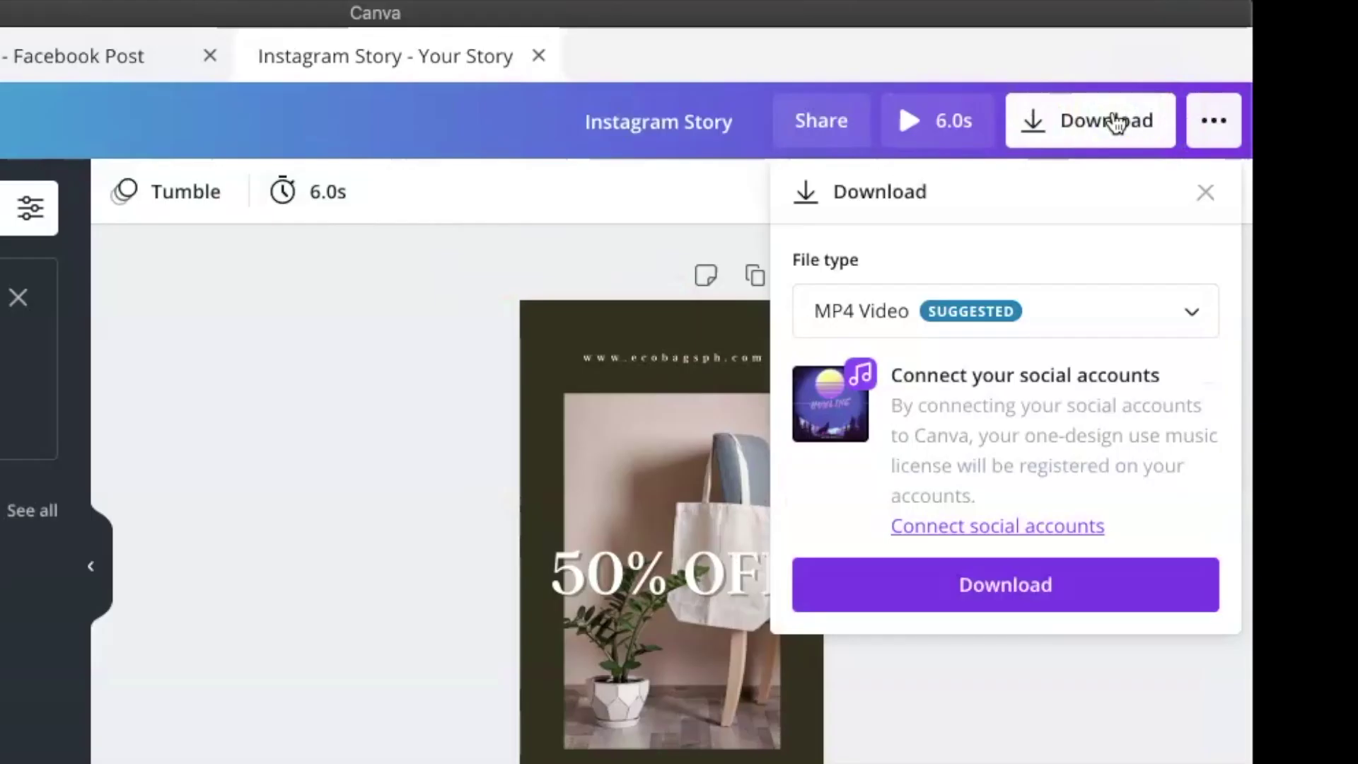
left_click(1096, 228)
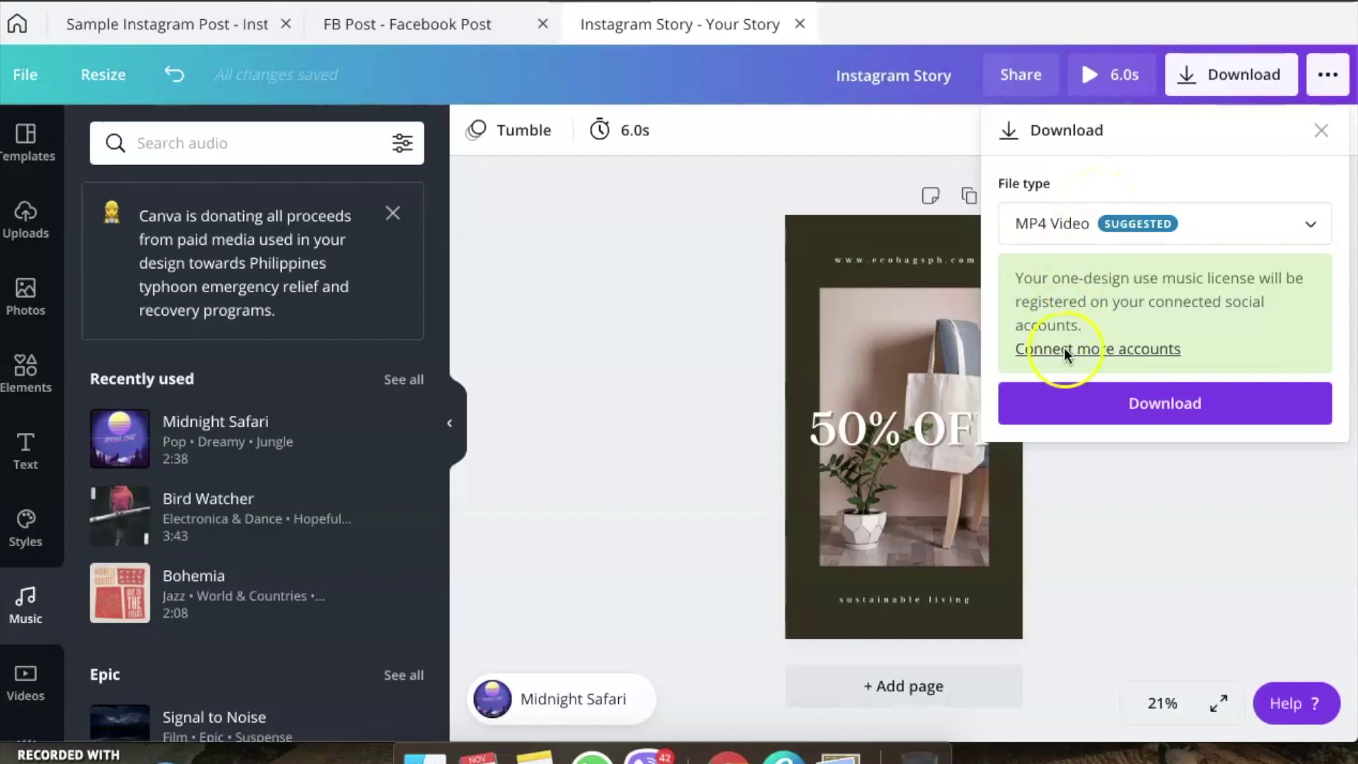
left_click(1267, 298)
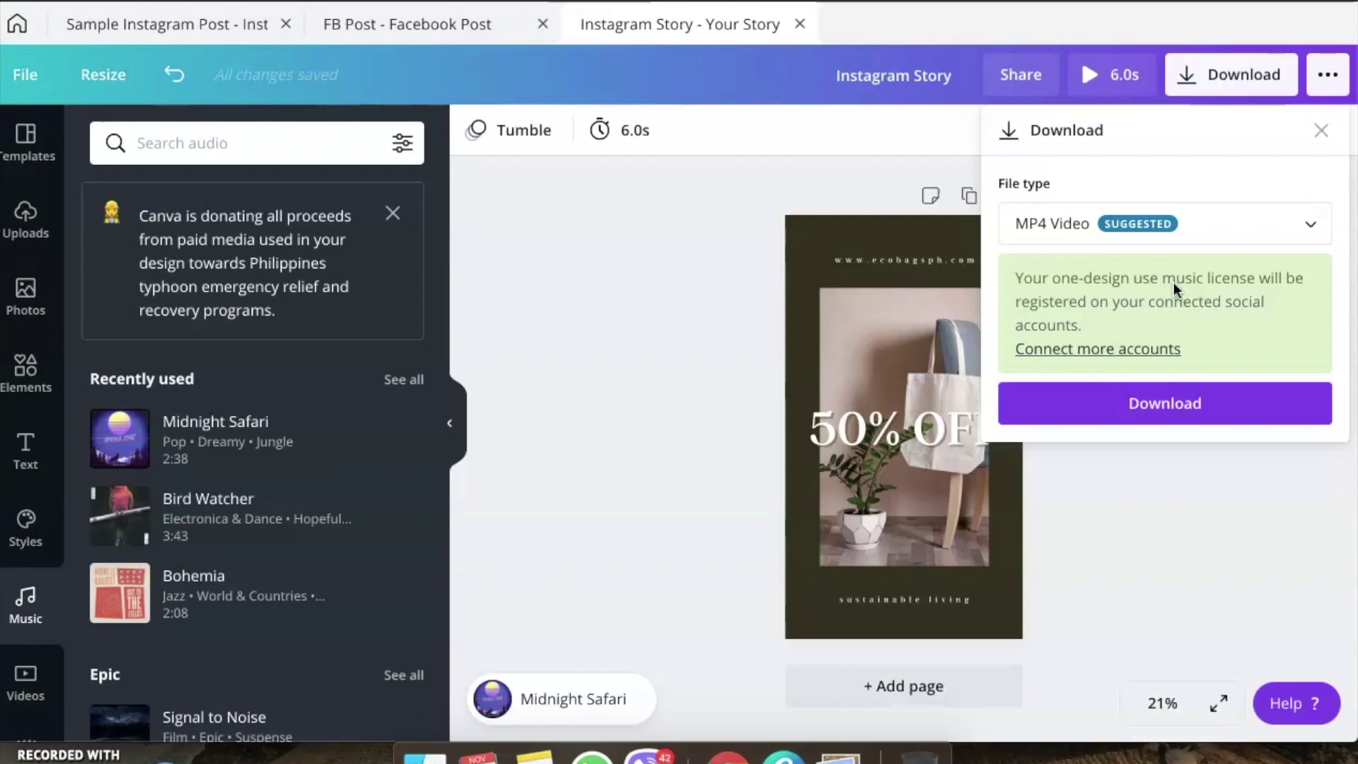
left_click(1180, 404)
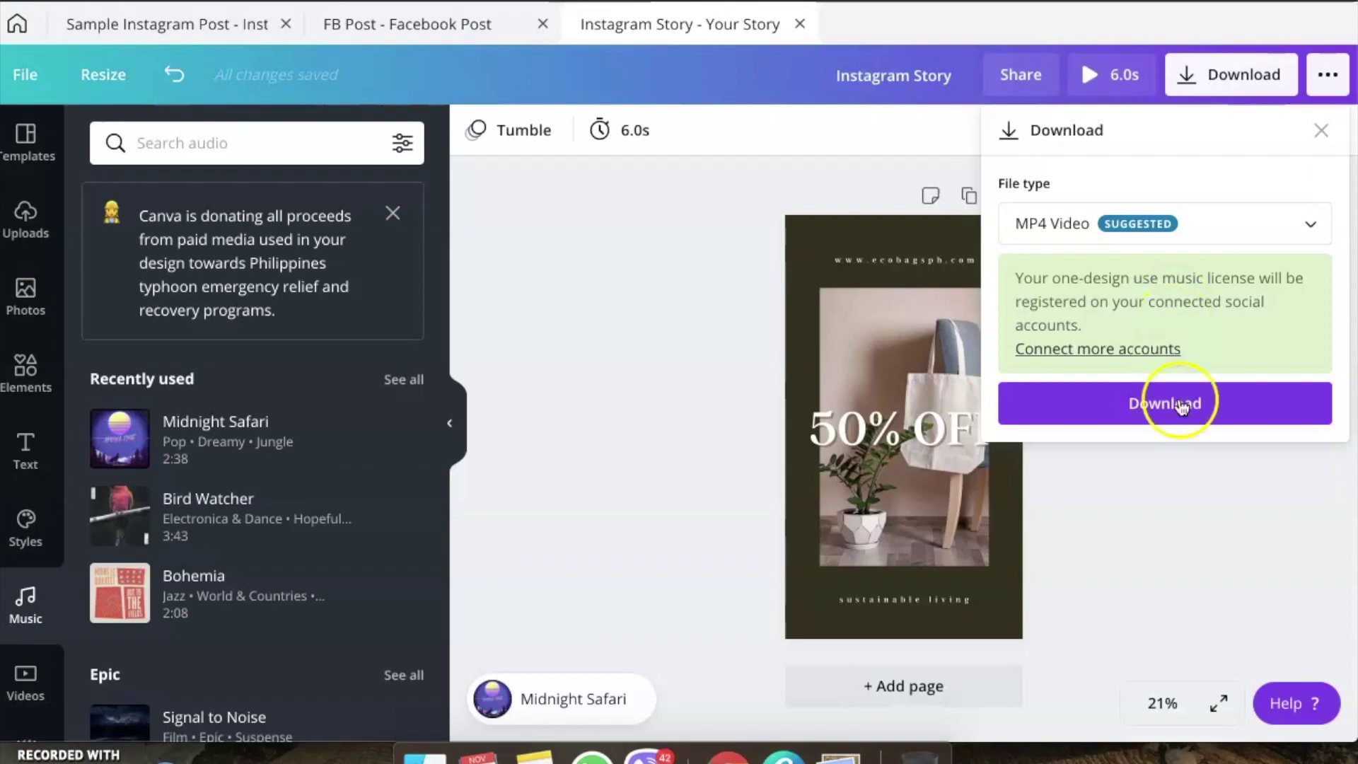